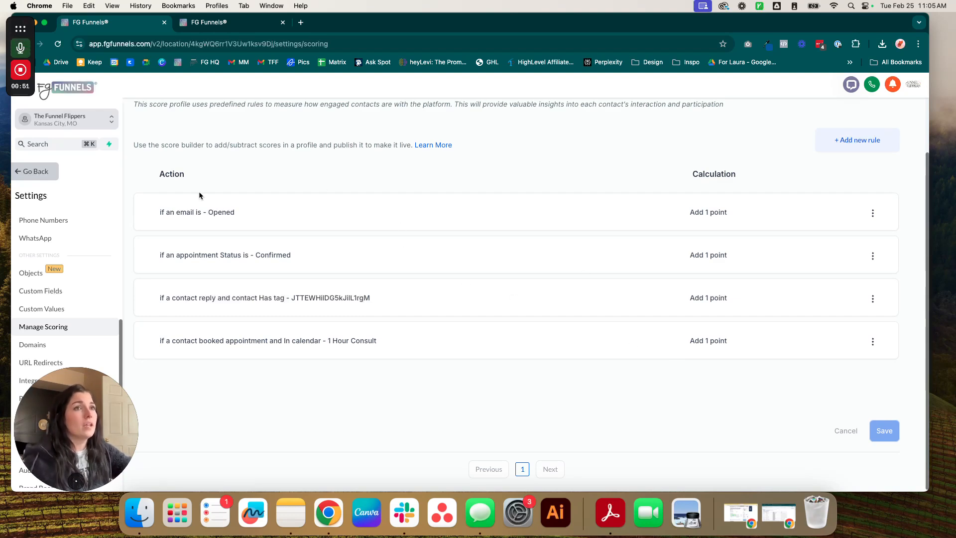
# Review the four existing scoring rules for email opens, confirmed appointments, tagged contact replies and 1 Hour Consult bookings.
pyautogui.moveTo(147, 214); pyautogui.dragTo(297, 217)
pyautogui.click(256, 257)
pyautogui.moveTo(139, 256); pyautogui.dragTo(318, 261)
pyautogui.click(306, 268)
pyautogui.moveTo(154, 303); pyautogui.dragTo(244, 295)
pyautogui.click(397, 309)
pyautogui.click(344, 361)
pyautogui.moveTo(389, 352); pyautogui.dragTo(188, 341)
pyautogui.click(347, 379)
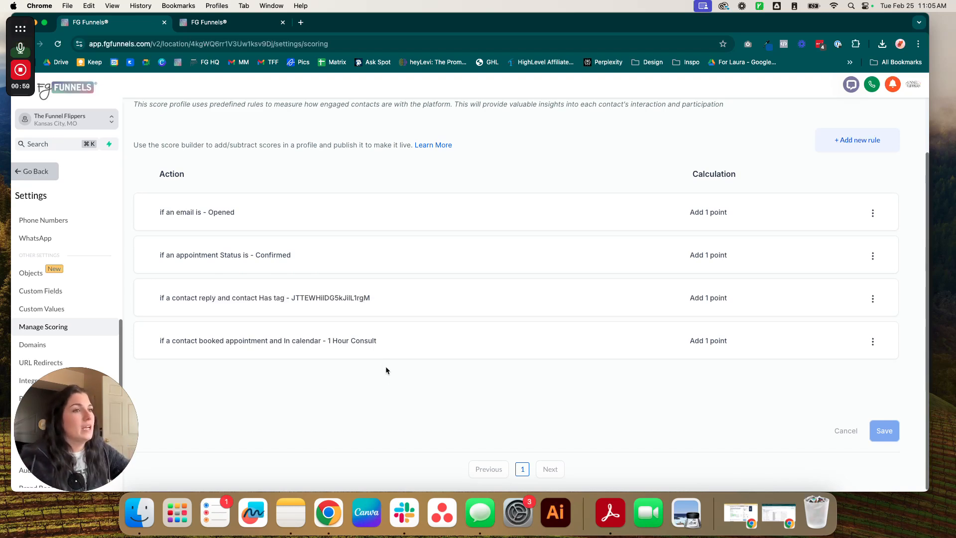
# Delete the contact reply tag rule and the appointment status Confirmed rule from the score profile.
pyautogui.scroll(1, 385, 366)
pyautogui.click(871, 302)
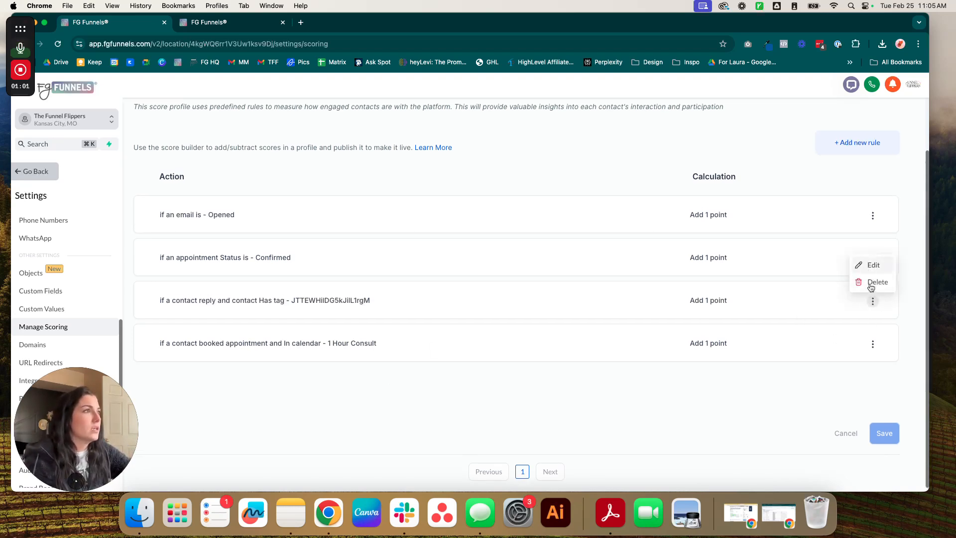
pyautogui.click(874, 282)
pyautogui.click(541, 182)
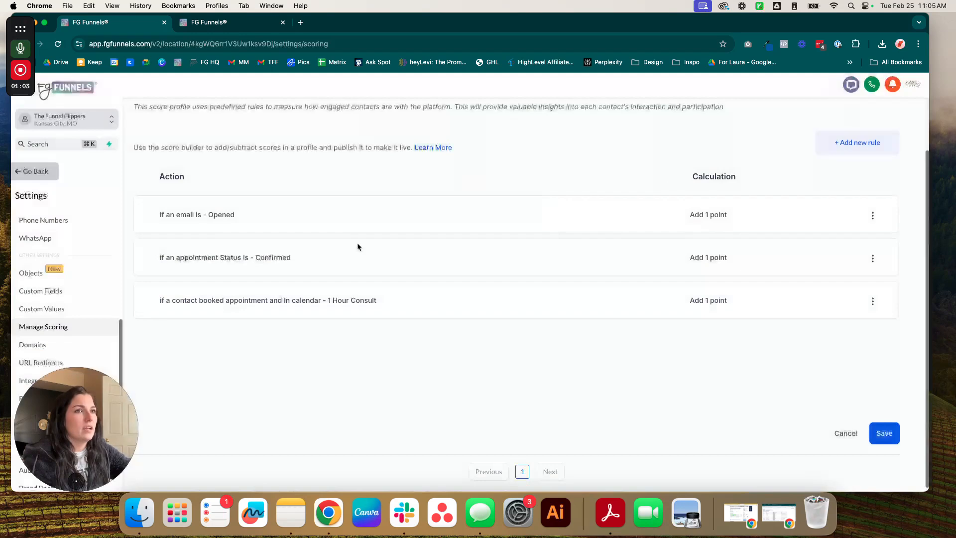
pyautogui.click(872, 258)
pyautogui.click(869, 238)
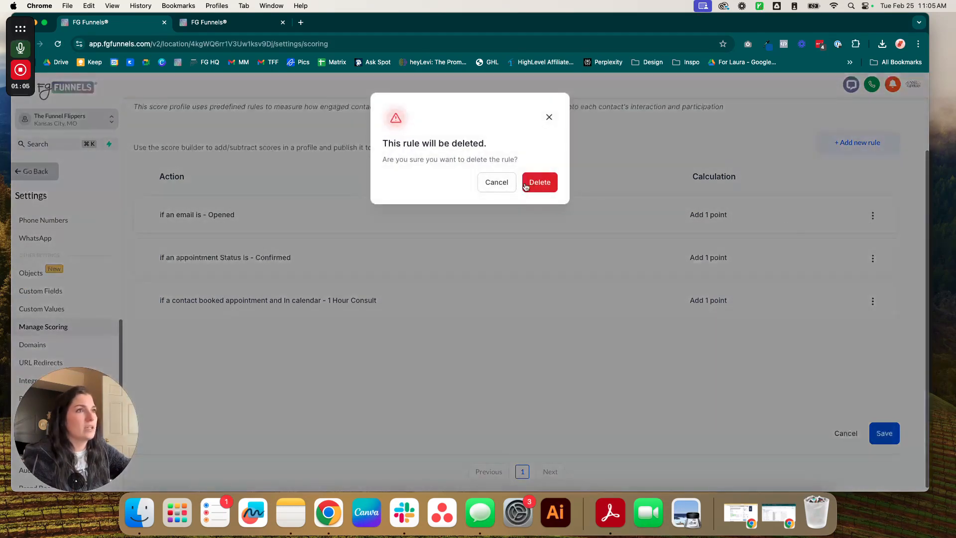
pyautogui.click(541, 183)
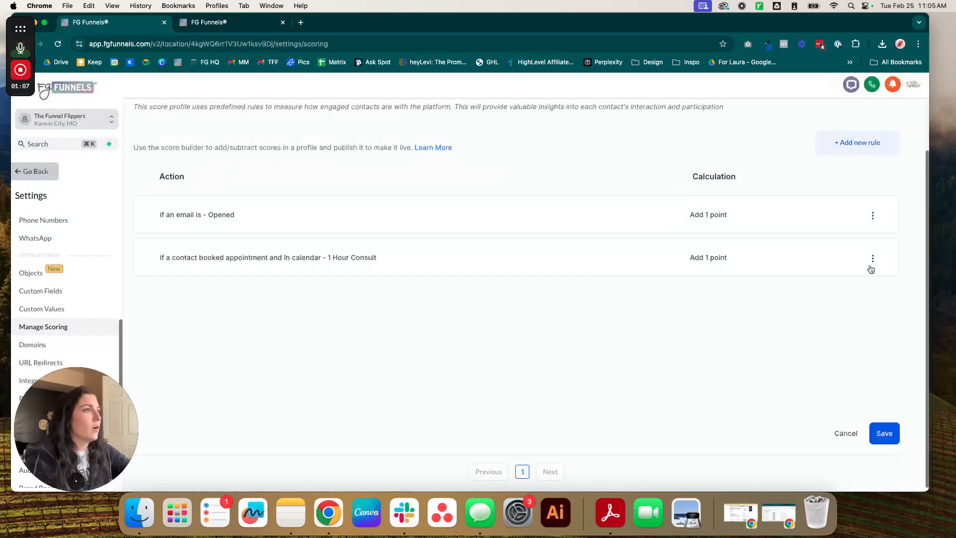
# Edit the contact booked appointment rule and set its calendar to Call Calendar.
pyautogui.click(872, 258)
pyautogui.click(869, 222)
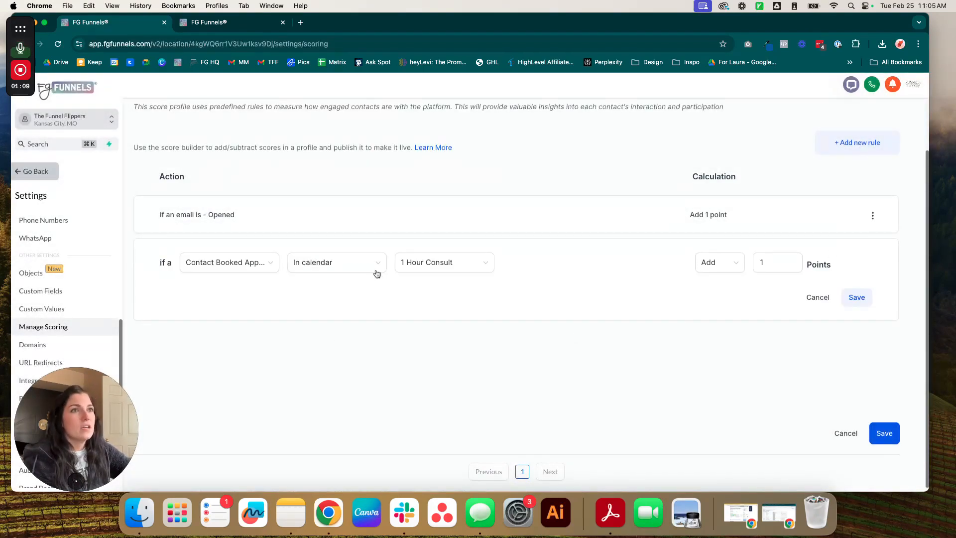
pyautogui.click(443, 263)
pyautogui.scroll(-3, 444, 376)
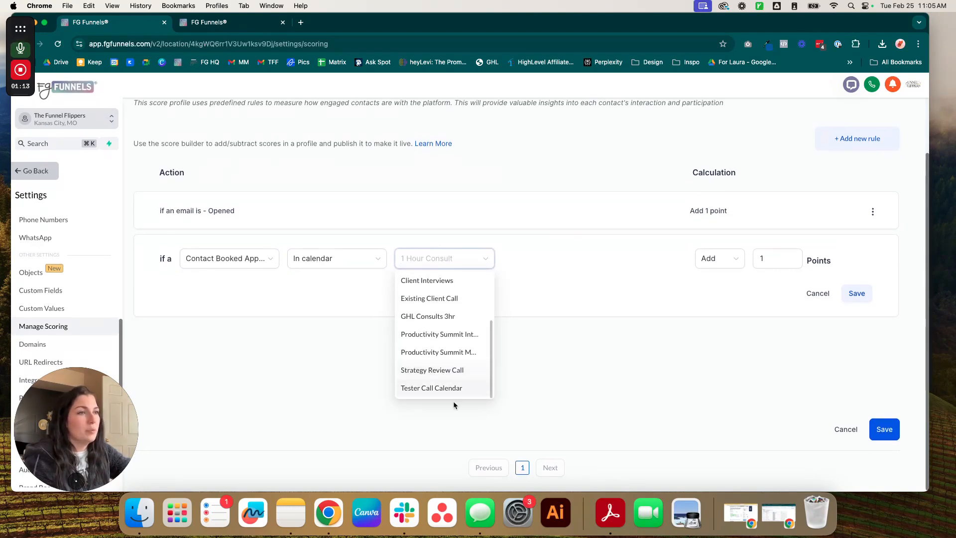
pyautogui.scroll(3, 451, 369)
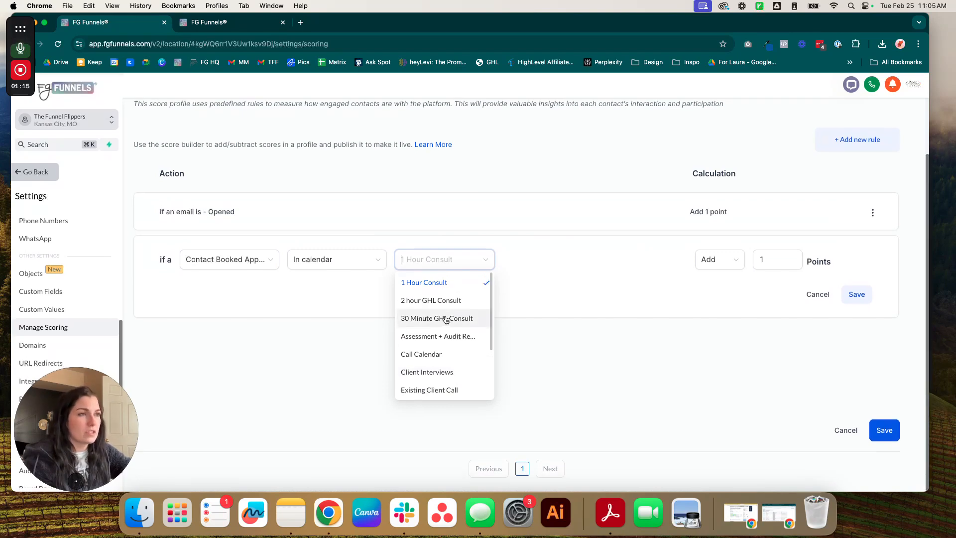
pyautogui.scroll(-3, 450, 339)
pyautogui.scroll(-1, 454, 356)
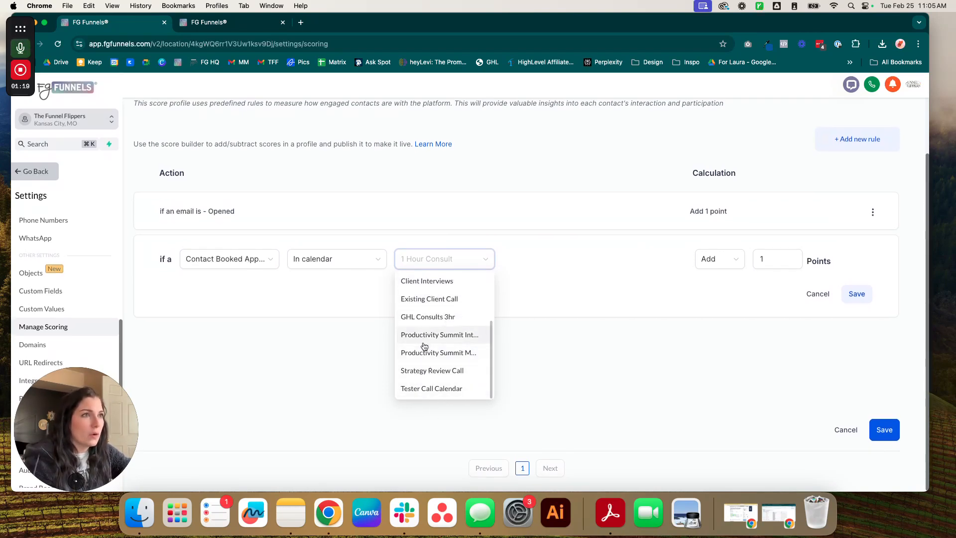
pyautogui.scroll(2, 424, 349)
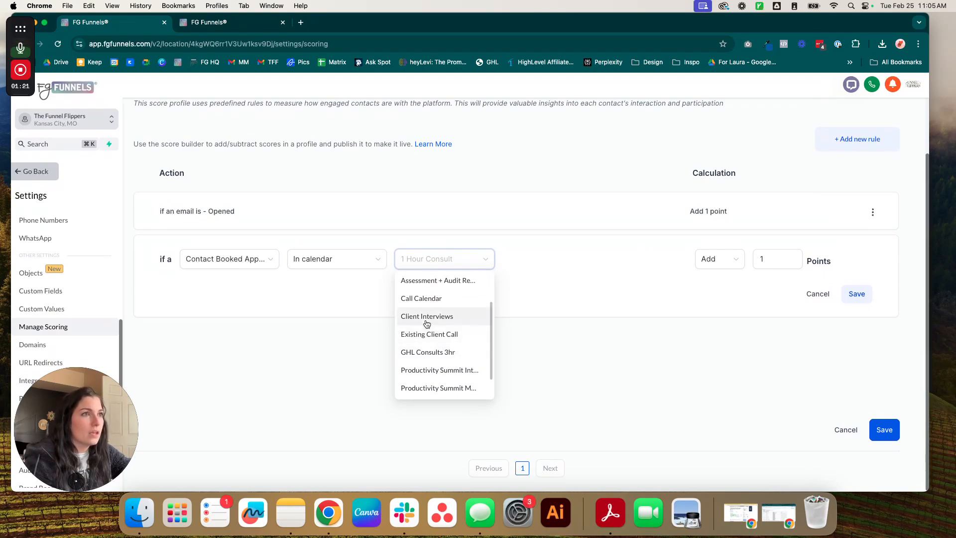
pyautogui.scroll(2, 427, 324)
pyautogui.click(423, 337)
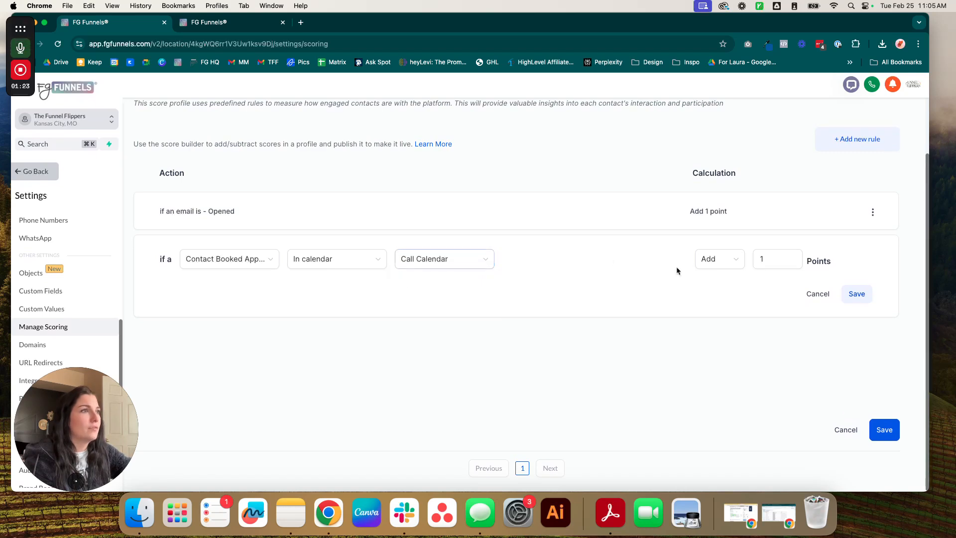
# Set the booked appointment rule to add 5 points and save the rule.
pyautogui.click(781, 259)
pyautogui.press('BackSpace')
pyautogui.write('5')
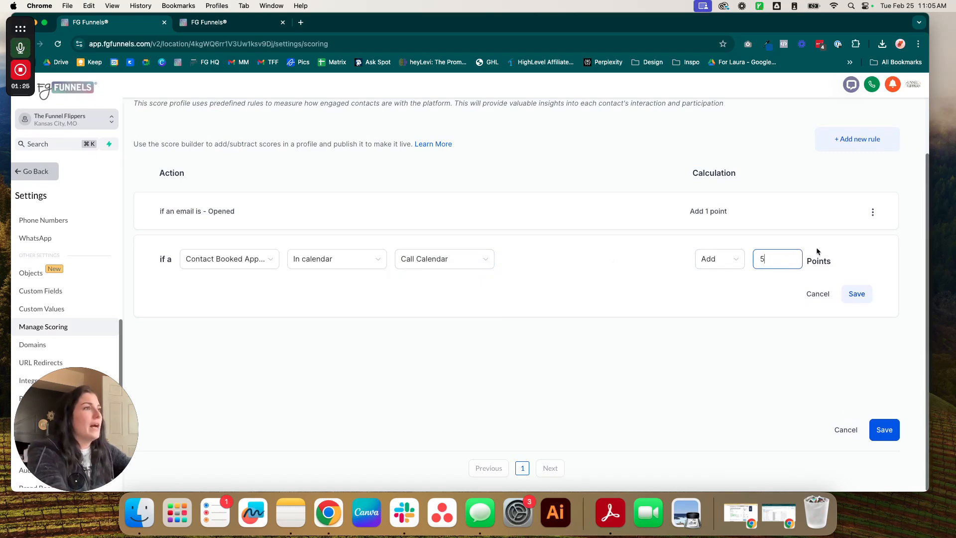
pyautogui.click(857, 294)
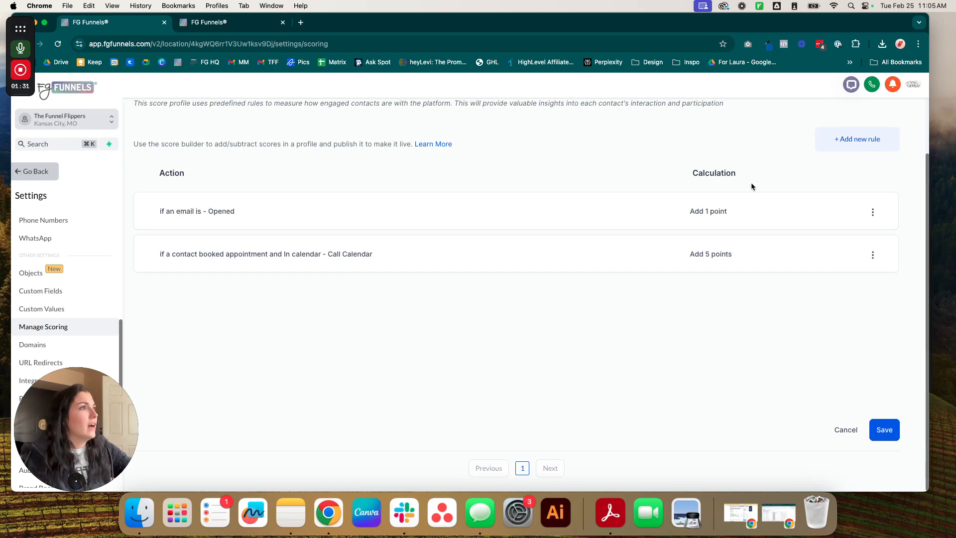
# Start a new scoring rule above the existing email opened rule.
pyautogui.click(856, 139)
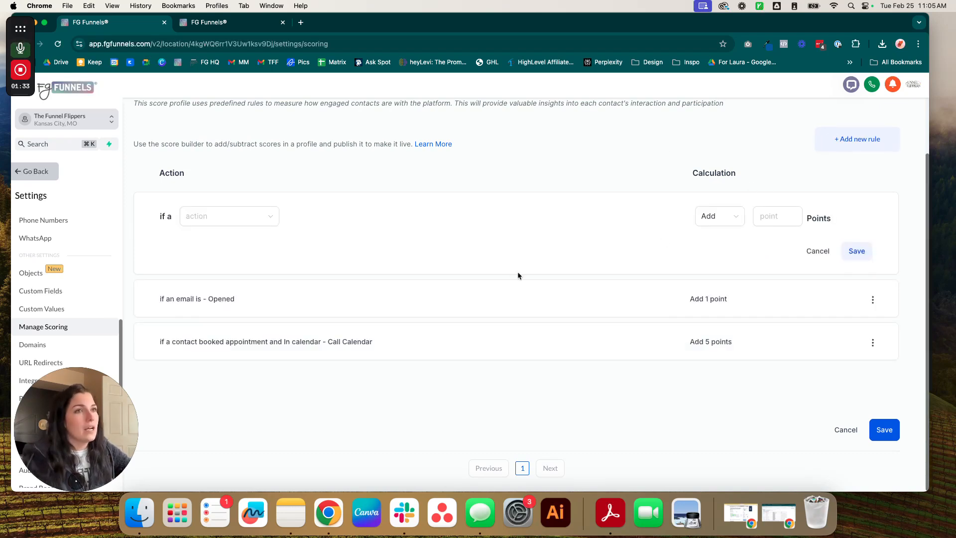
pyautogui.moveTo(159, 299); pyautogui.dragTo(238, 300)
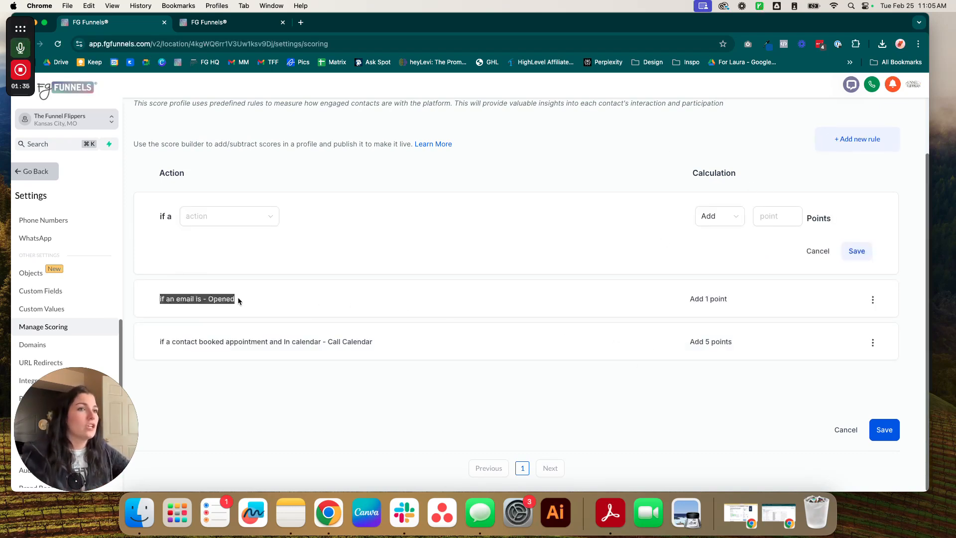
pyautogui.click(267, 292)
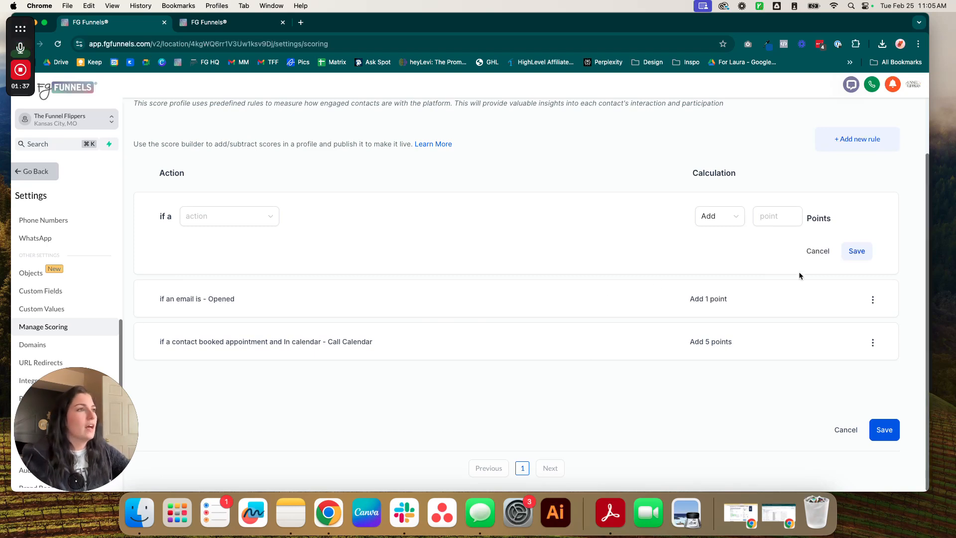
pyautogui.moveTo(732, 298); pyautogui.dragTo(641, 303)
pyautogui.click(641, 303)
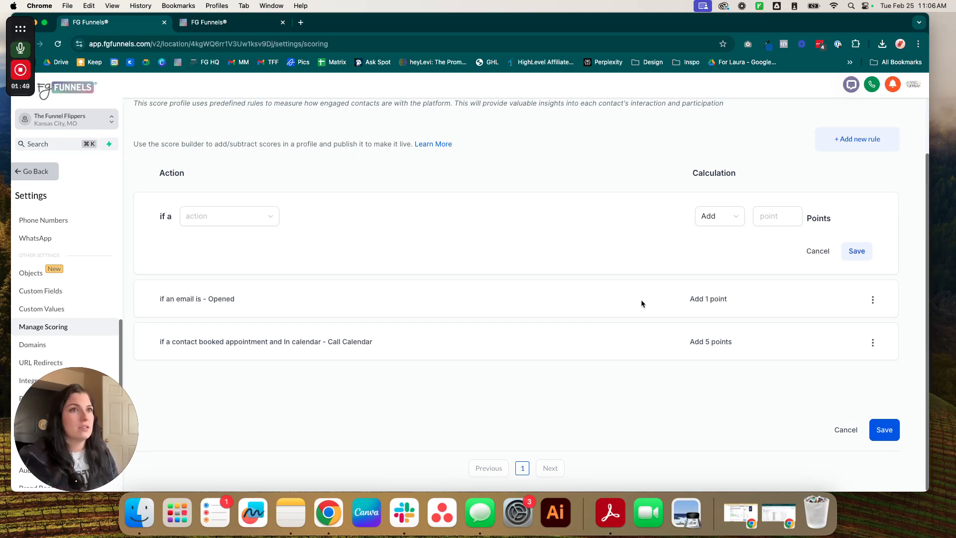
pyautogui.click(265, 225)
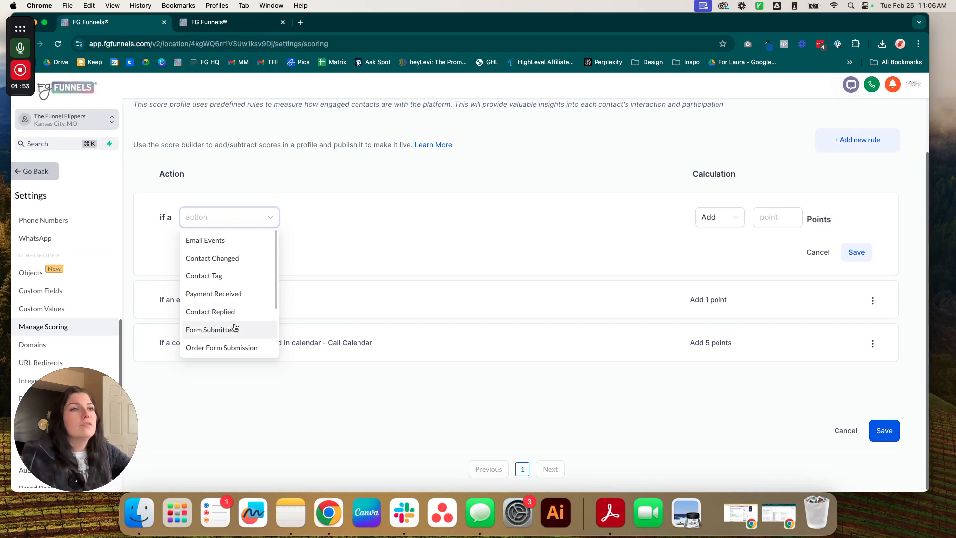
pyautogui.scroll(-1, 222, 296)
pyautogui.click(223, 292)
# Configure the new rule as Email Events, Event, Clicked, adding 1 point, and save the rule.
pyautogui.click(259, 217)
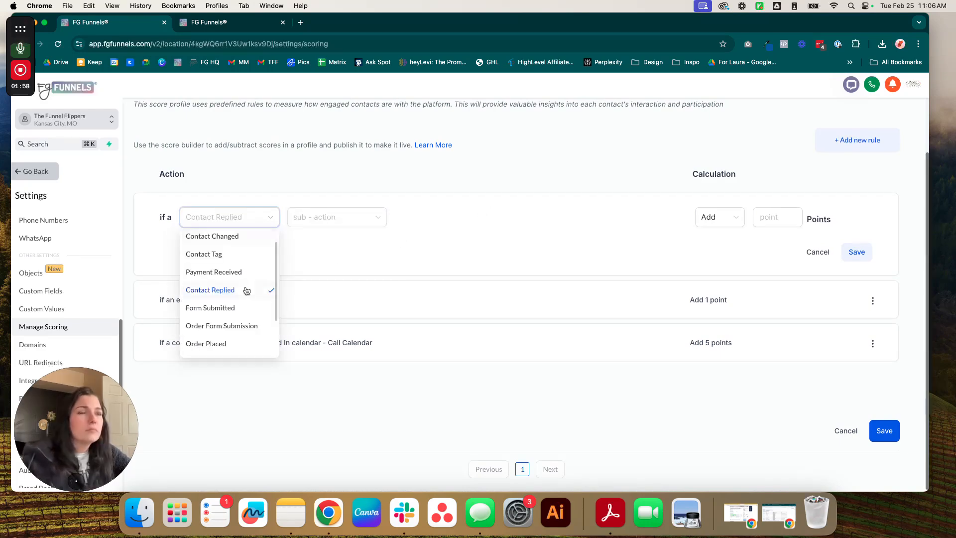
pyautogui.click(213, 241)
pyautogui.click(324, 217)
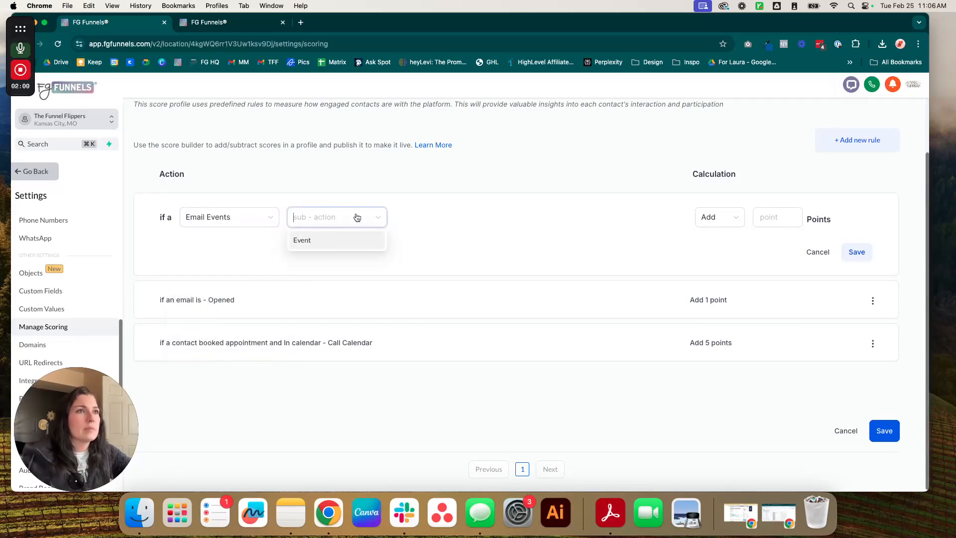
pyautogui.click(338, 240)
pyautogui.click(477, 221)
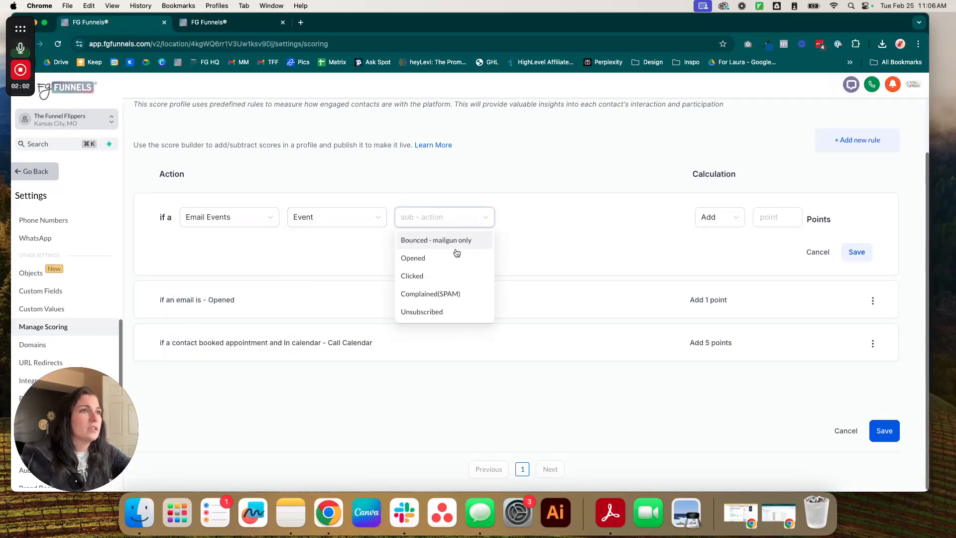
pyautogui.click(442, 277)
pyautogui.click(765, 220)
pyautogui.write('1')
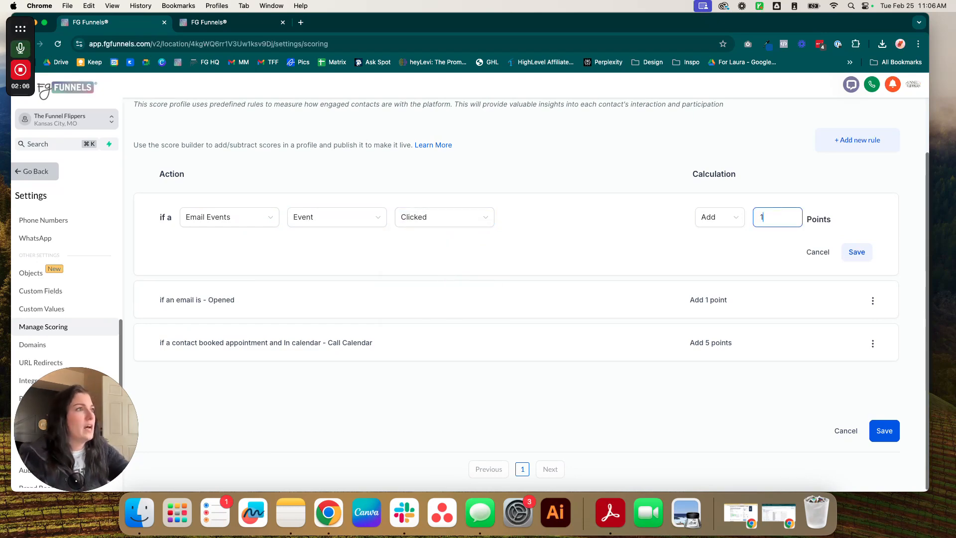
pyautogui.click(856, 252)
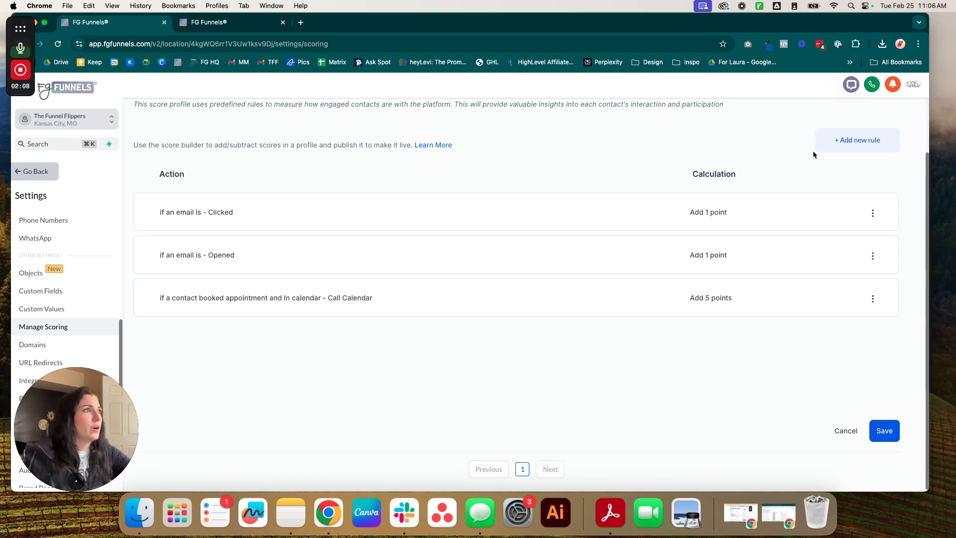
# Start another scoring rule above the email clicked rule.
pyautogui.click(856, 140)
pyautogui.click(228, 225)
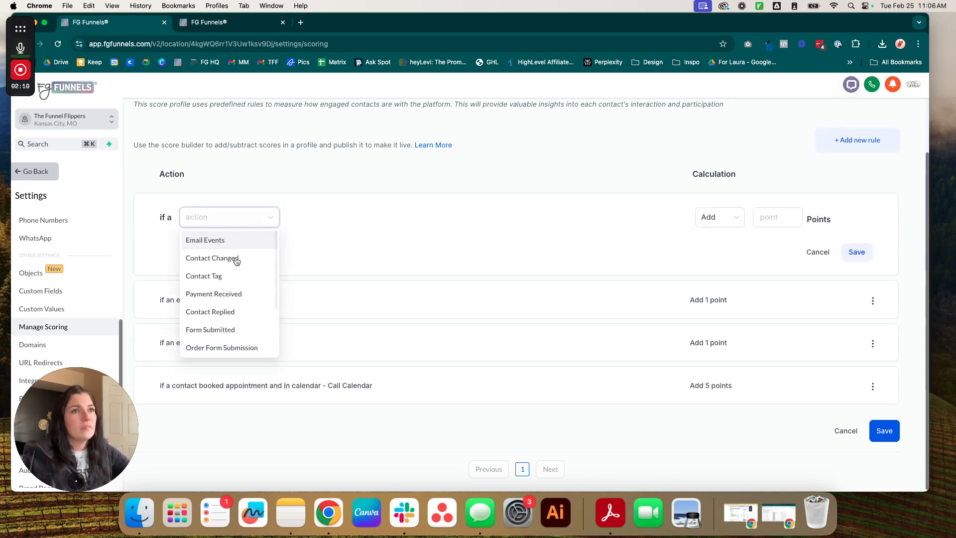
pyautogui.scroll(-2, 246, 284)
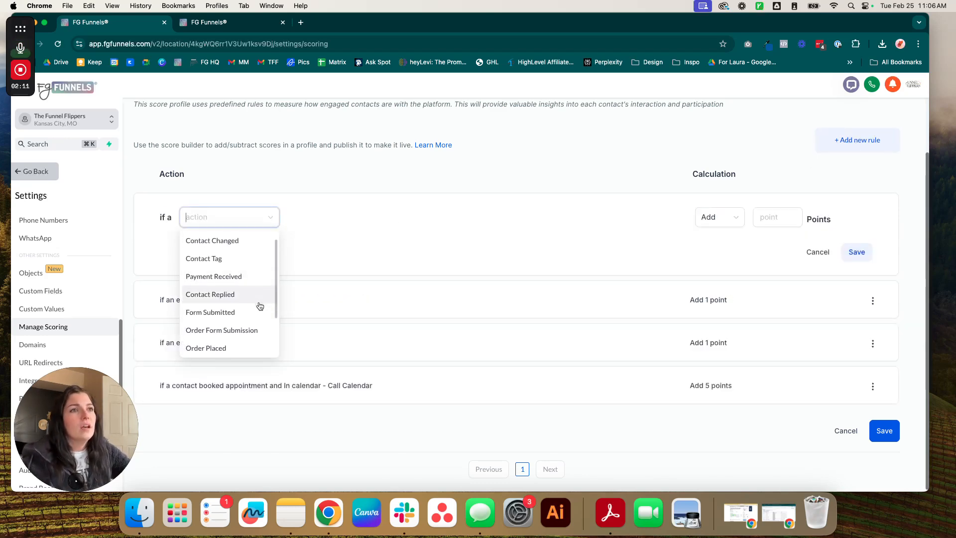
pyautogui.click(234, 311)
pyautogui.click(366, 217)
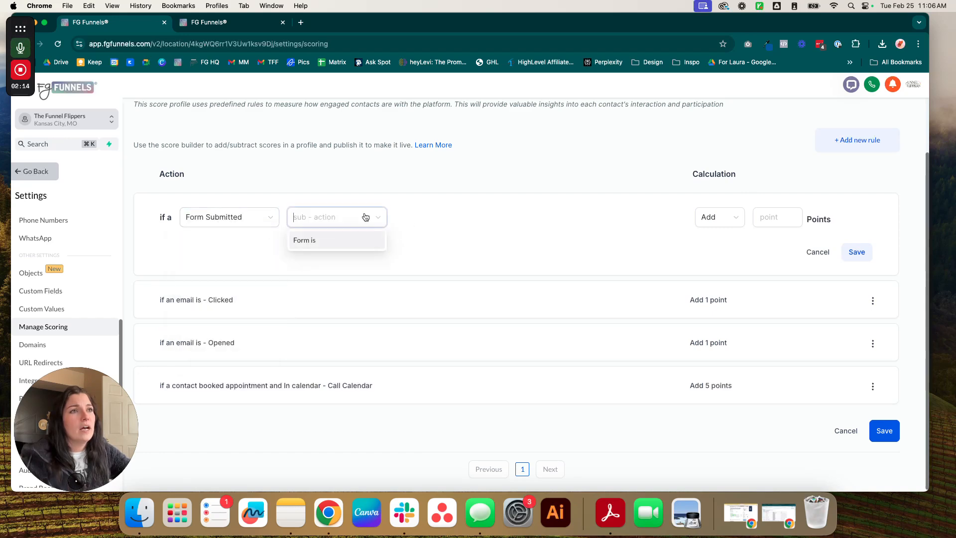
pyautogui.click(353, 241)
pyautogui.click(464, 225)
pyautogui.scroll(-10, 460, 333)
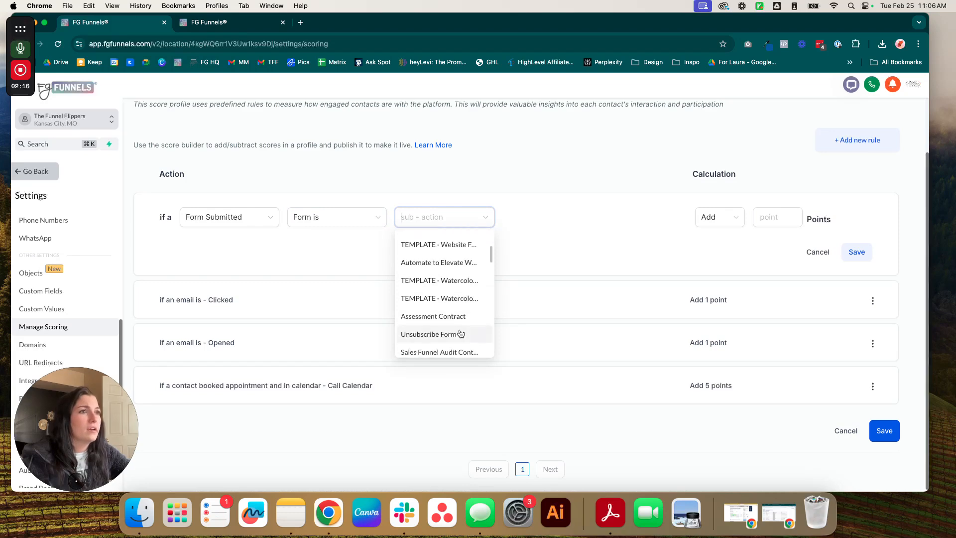
pyautogui.scroll(-2, 461, 332)
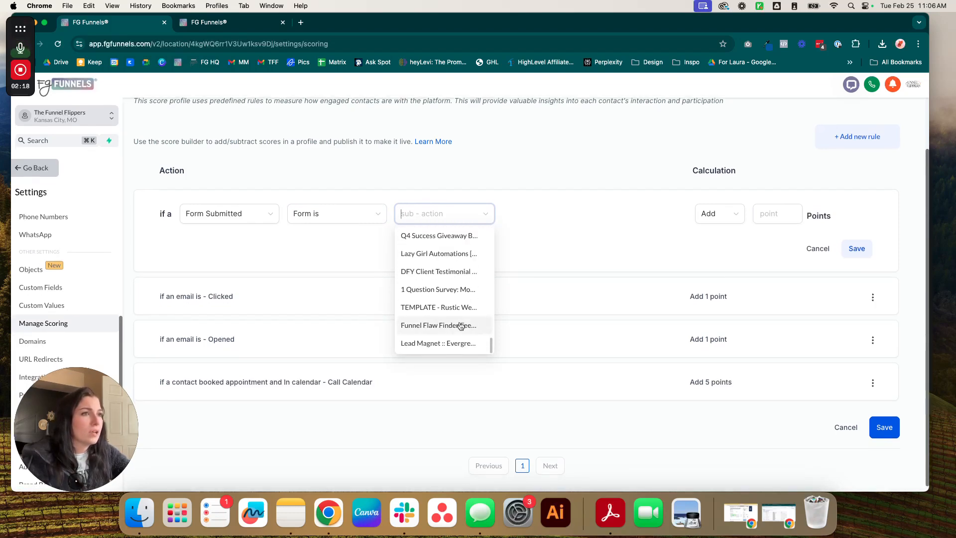
pyautogui.scroll(15, 461, 326)
# Set the unsaved rule's action to Order Form Submission.
pyautogui.click(225, 225)
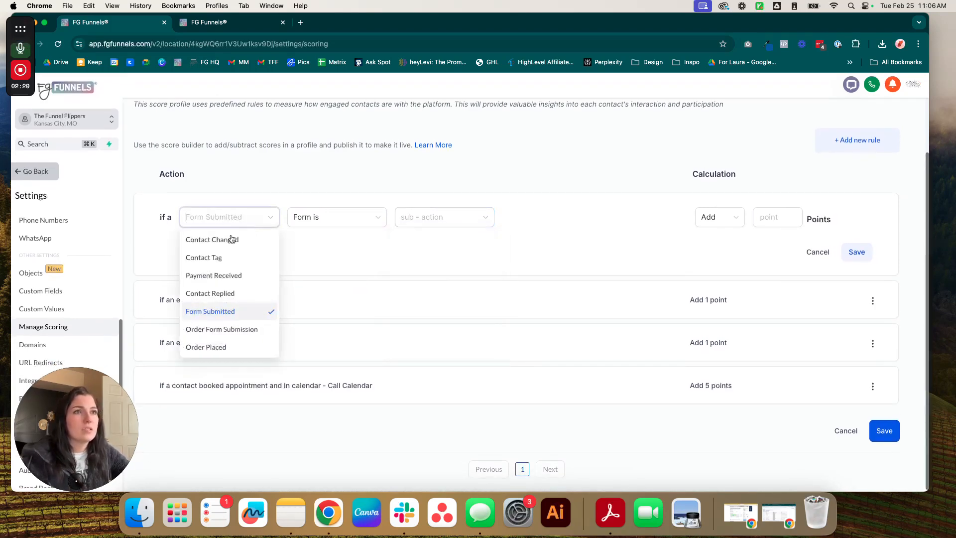
pyautogui.scroll(-3, 233, 306)
pyautogui.click(244, 256)
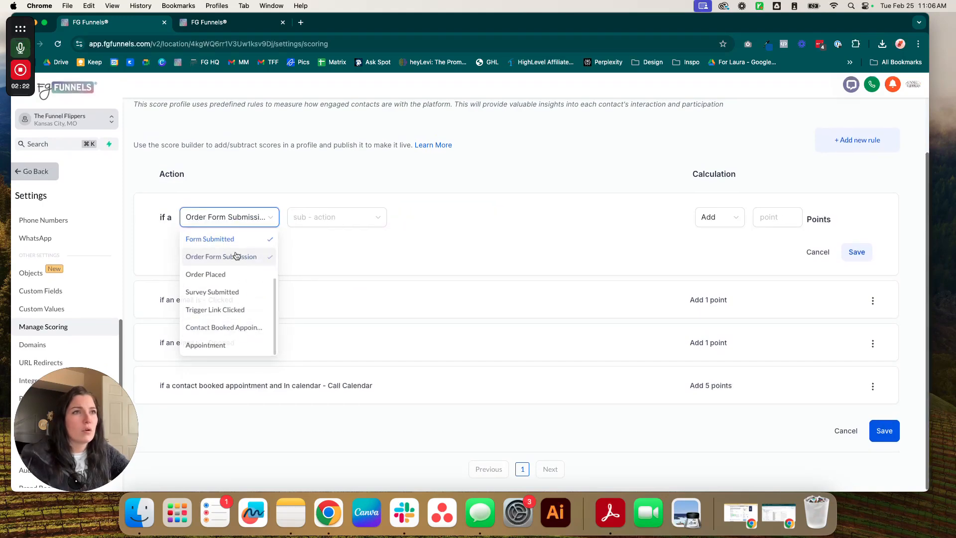
pyautogui.click(342, 218)
pyautogui.click(342, 246)
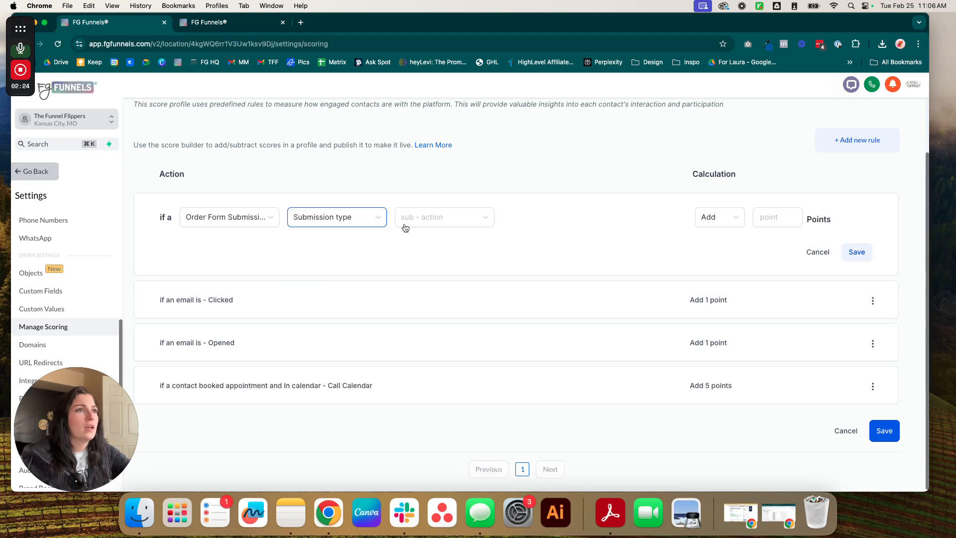
pyautogui.click(417, 222)
pyautogui.click(429, 259)
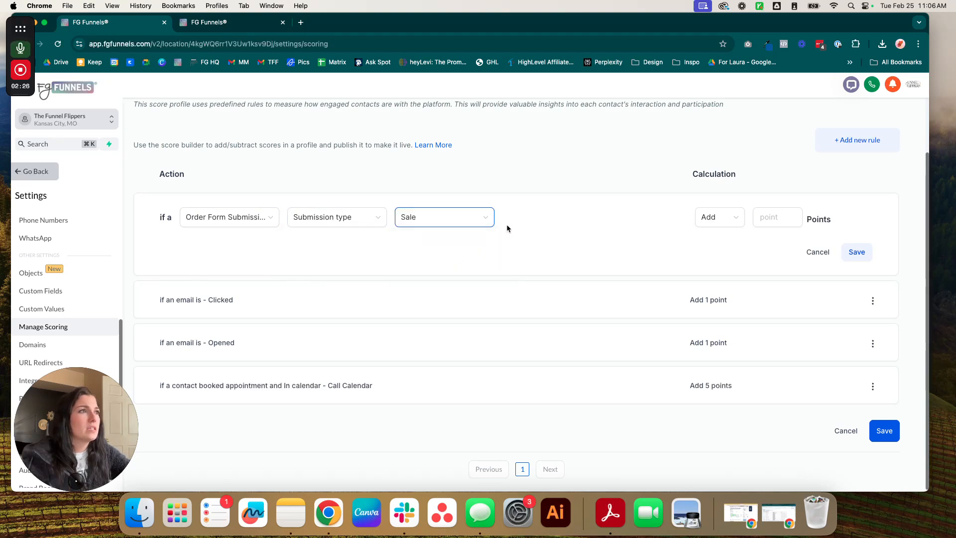
# Set the order form rule's condition to In funnel/website and choose the "Lazy Girl (or Guy) Auto..." funnel.
pyautogui.click(349, 219)
pyautogui.click(329, 257)
pyautogui.click(429, 218)
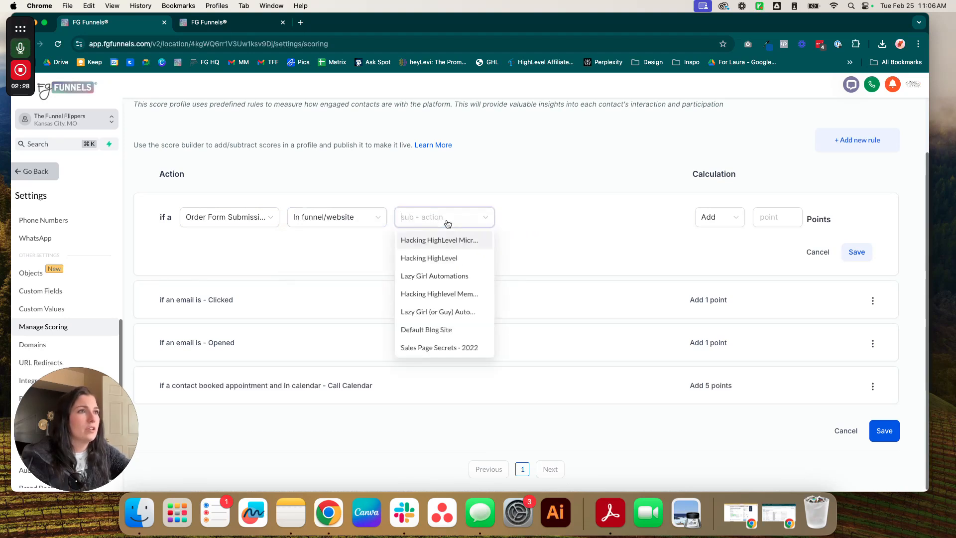
pyautogui.scroll(-1, 447, 243)
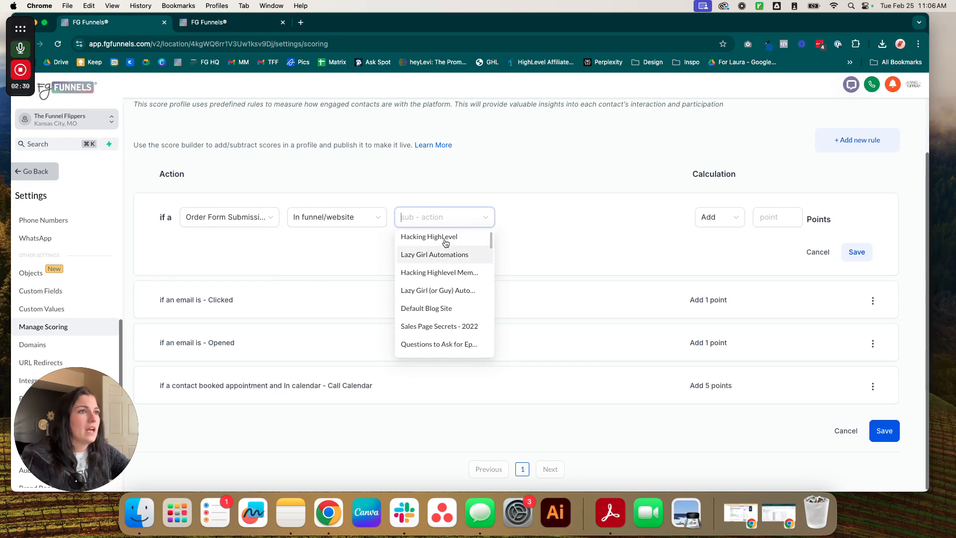
pyautogui.scroll(1, 438, 242)
pyautogui.click(446, 312)
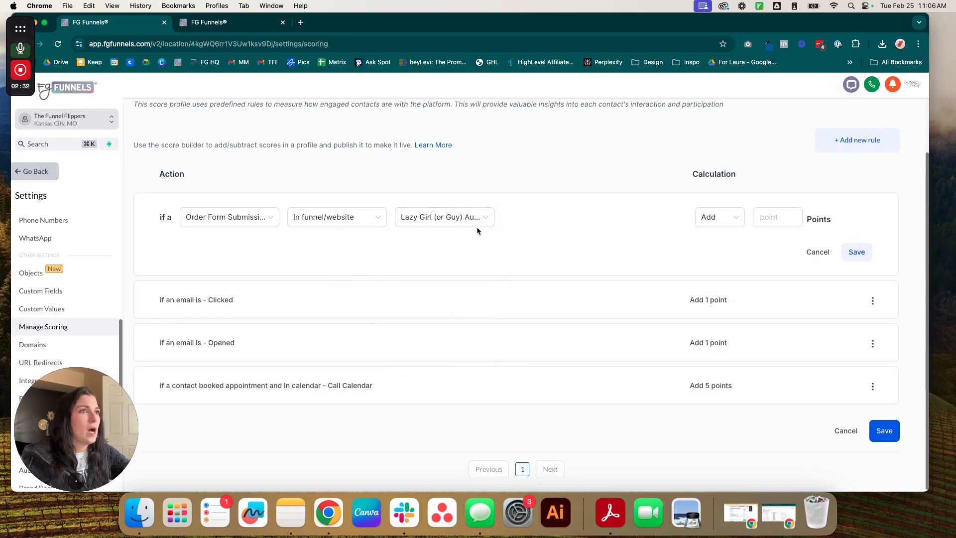
# Set the order form submission rule to add 10 points, save the rule, and save the score profile.
pyautogui.click(796, 220)
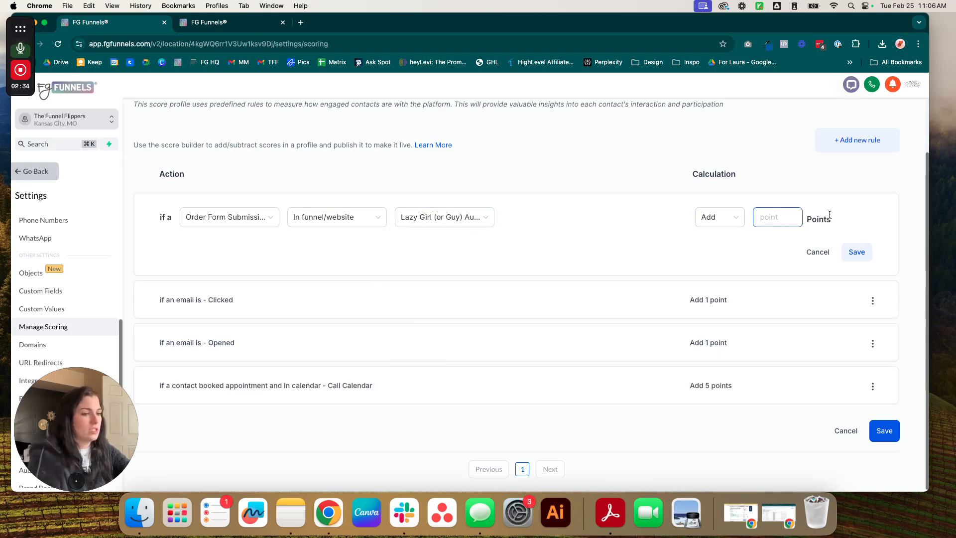
pyautogui.write('10')
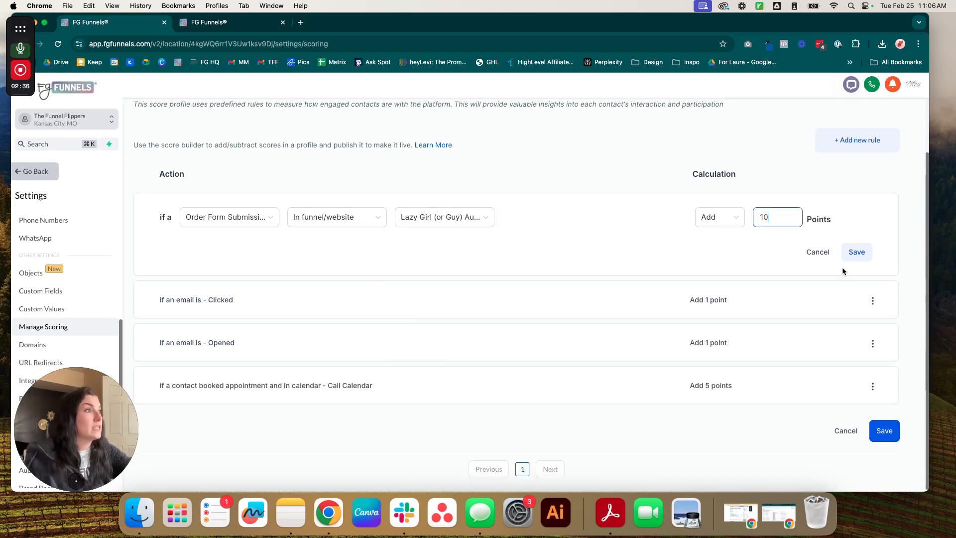
pyautogui.click(855, 253)
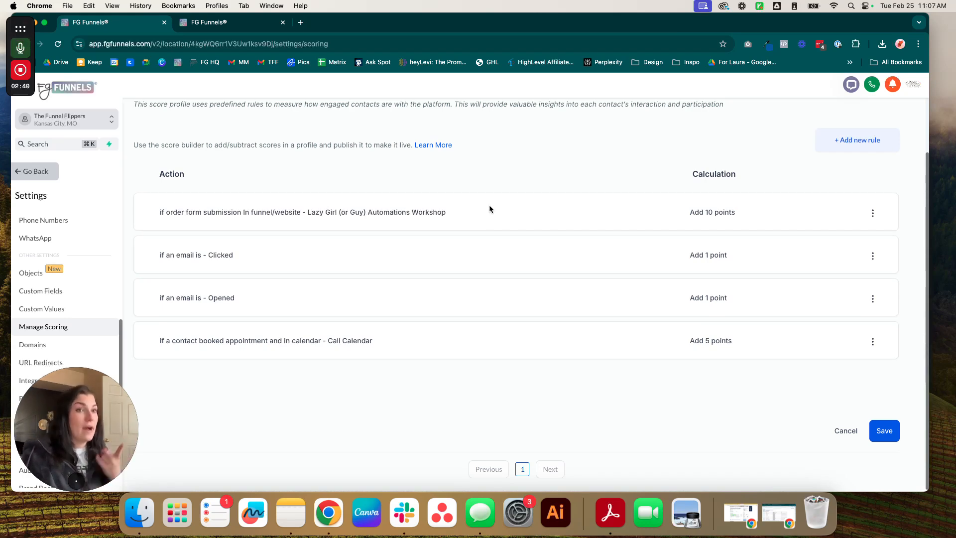
pyautogui.scroll(-1, 489, 204)
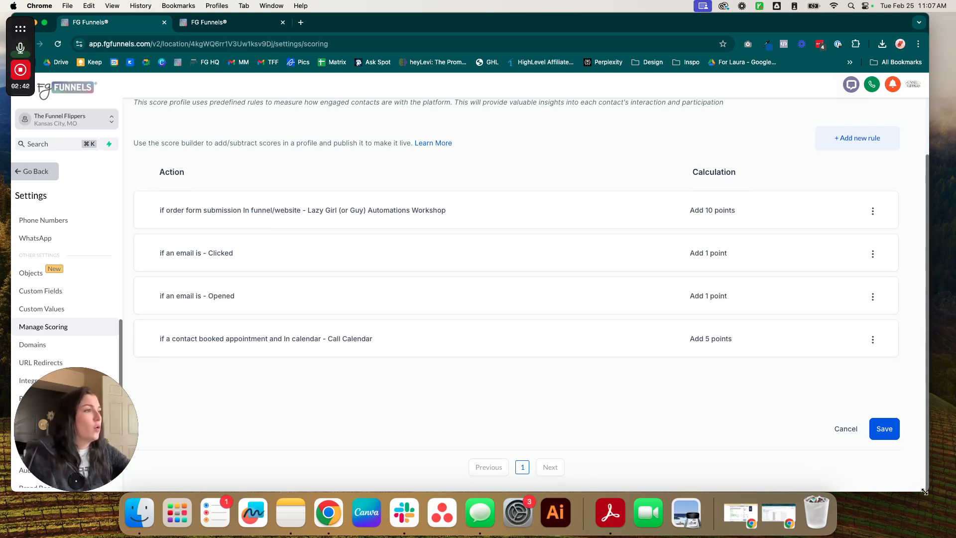
pyautogui.click(881, 430)
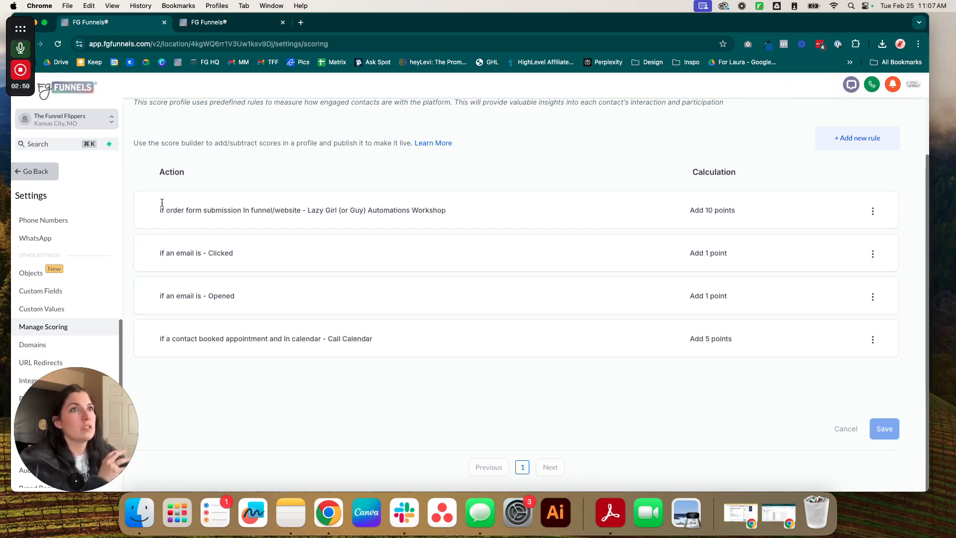
pyautogui.moveTo(150, 207); pyautogui.dragTo(674, 393)
pyautogui.click(677, 391)
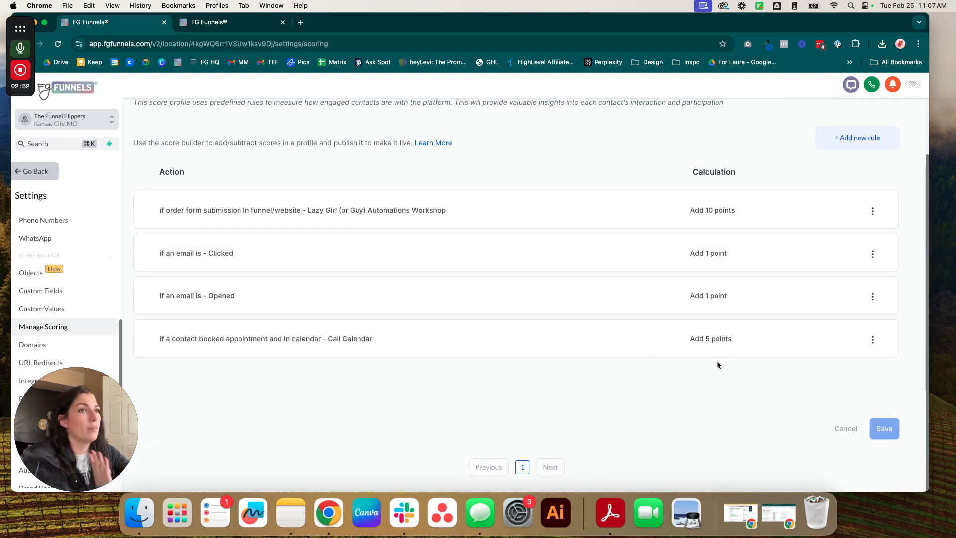
# Switch to the Engagement Scoring Special Offer workflow and close its open trigger settings.
pyautogui.click(233, 22)
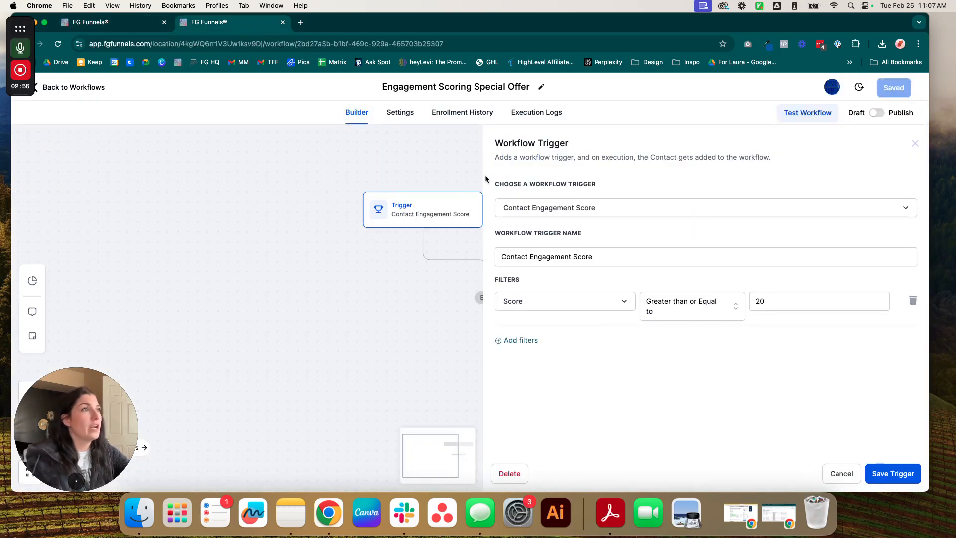
pyautogui.click(915, 144)
pyautogui.moveTo(739, 192); pyautogui.dragTo(735, 162)
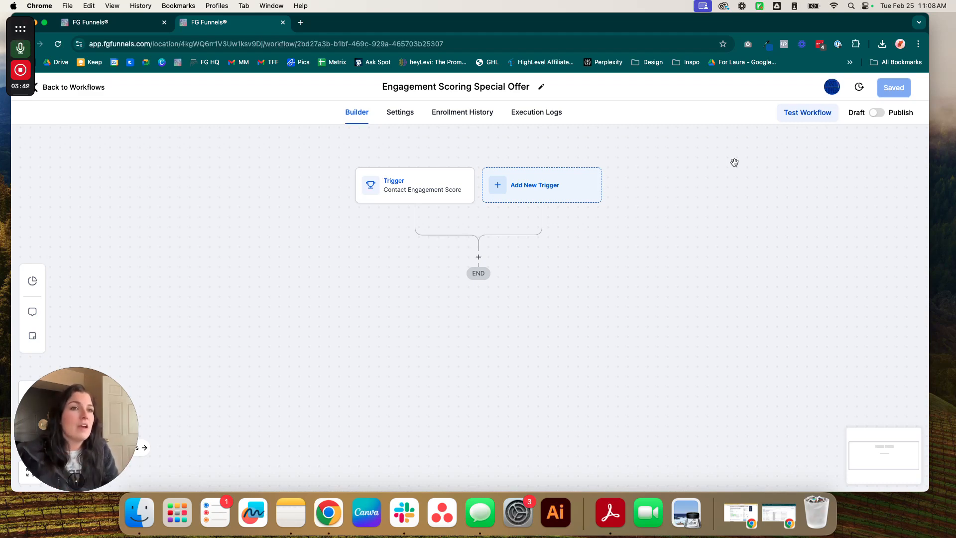
# Rename the workflow's Contact Engagement Score trigger to "Contact Engagement Score is +50".
pyautogui.click(406, 184)
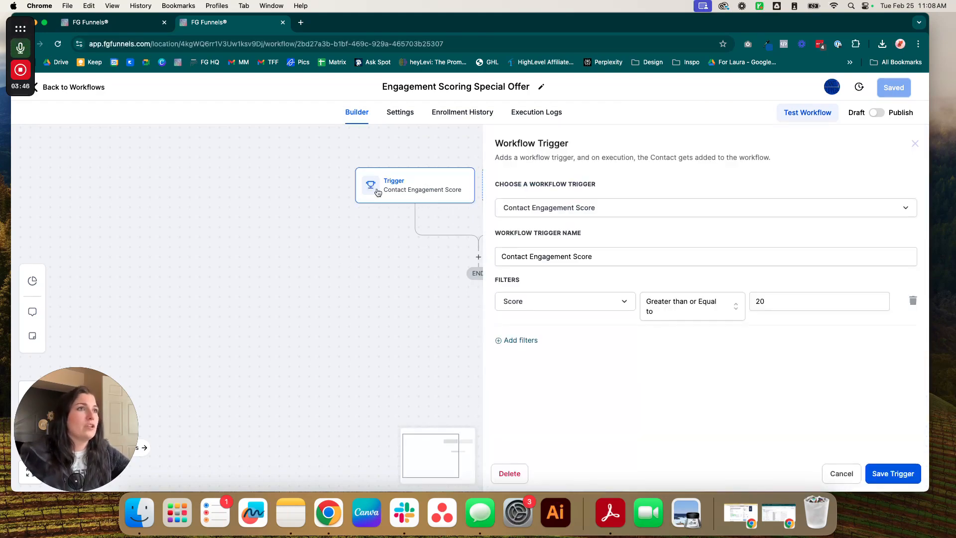
pyautogui.click(605, 254)
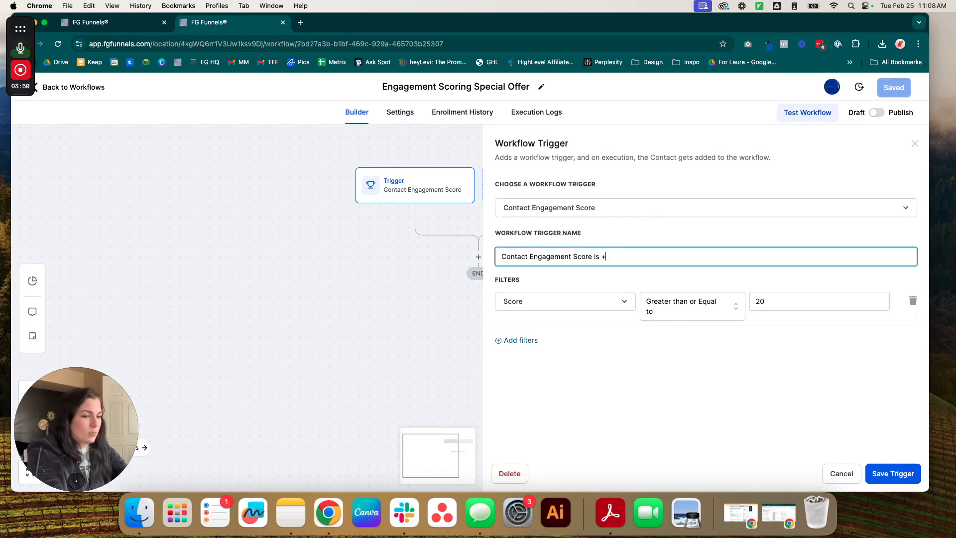
pyautogui.write('is +50')
# Set the trigger filter to Score Greater than or Equal to 50 and save the trigger.
pyautogui.click(788, 304)
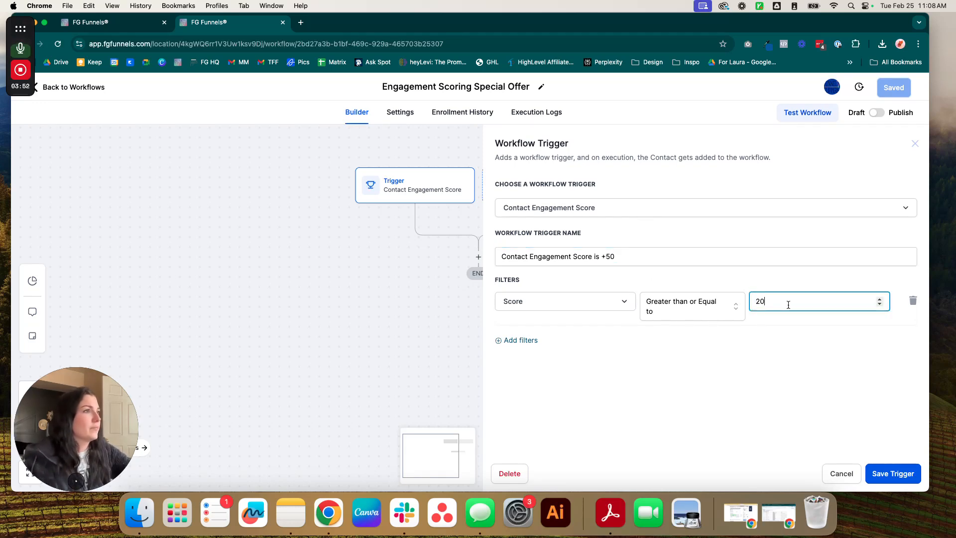
pyautogui.press('BackSpace')
pyautogui.press('BackSpace')
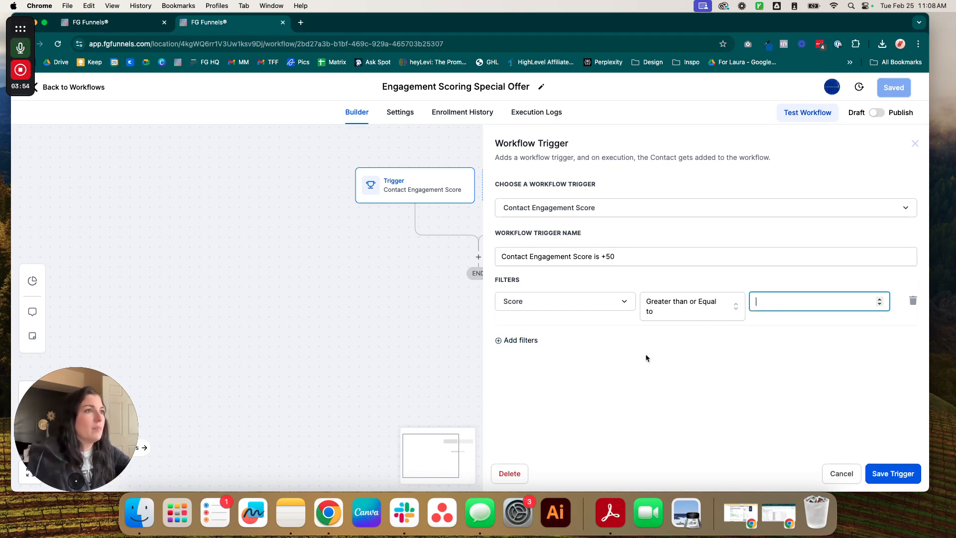
pyautogui.click(566, 299)
pyautogui.click(552, 362)
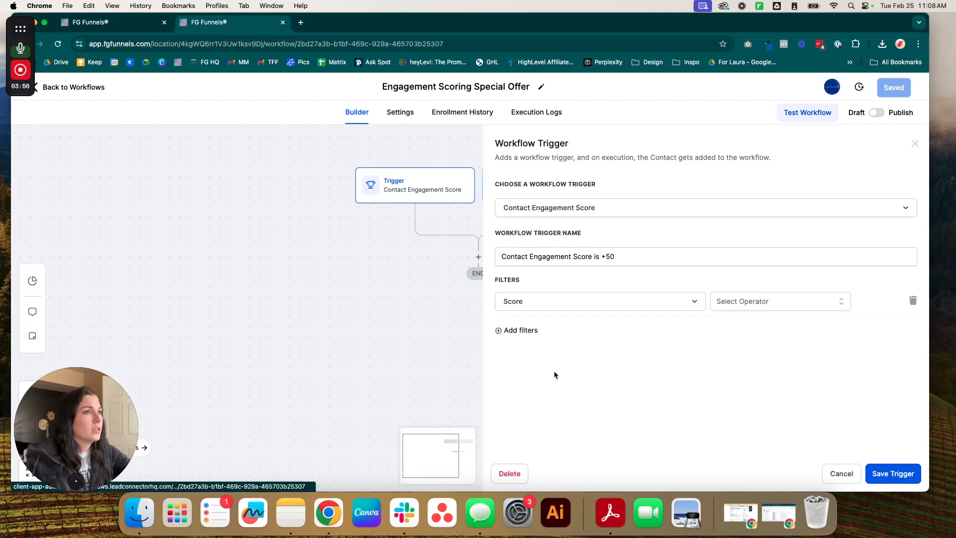
pyautogui.click(755, 302)
pyautogui.click(743, 359)
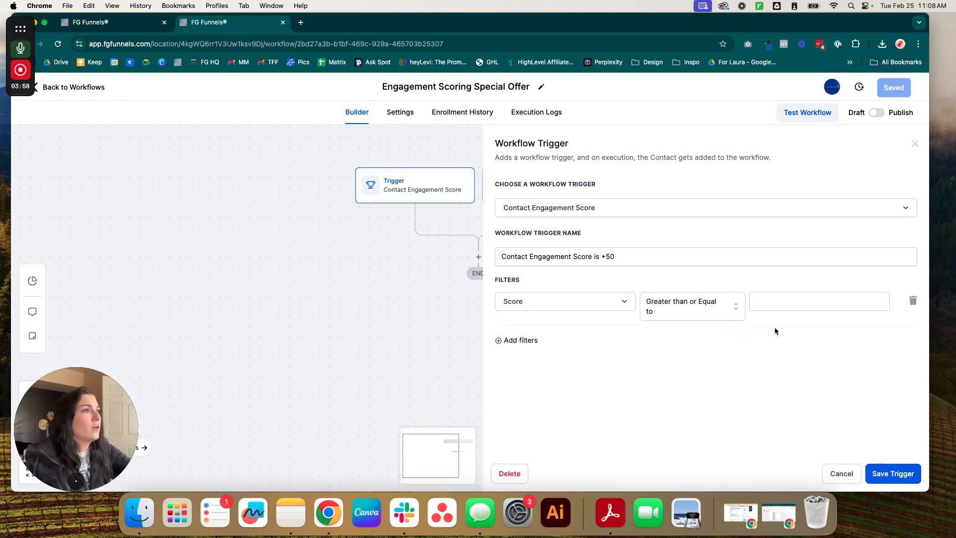
pyautogui.click(777, 301)
pyautogui.write('50')
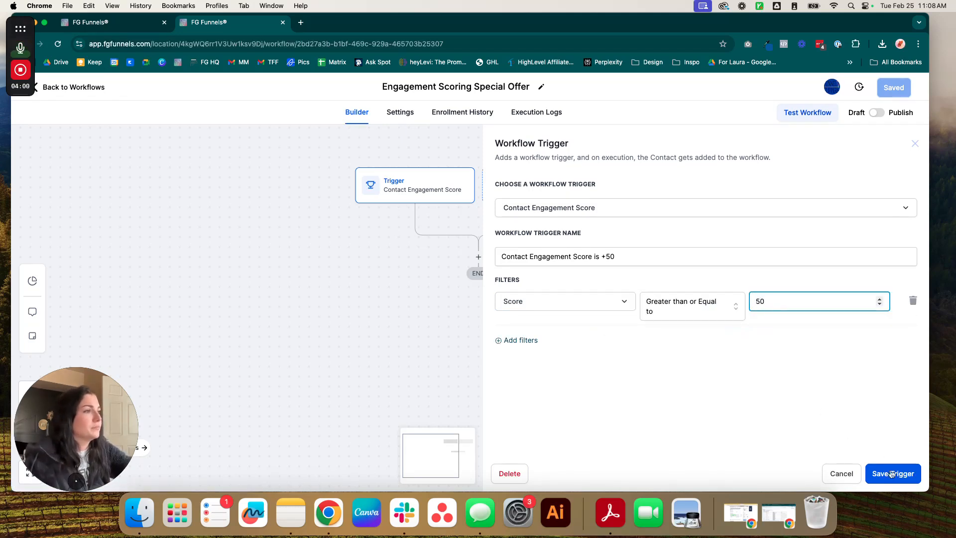
pyautogui.click(892, 474)
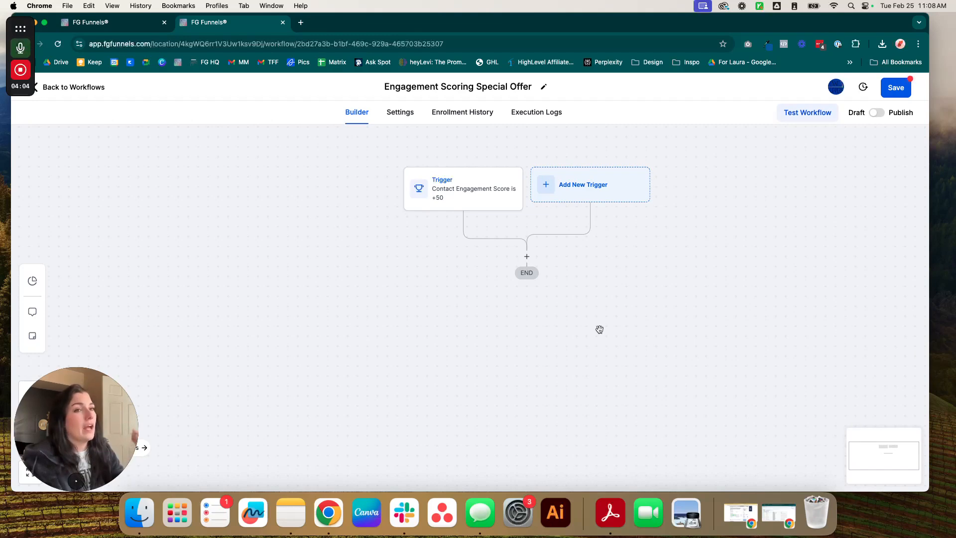
# Search the actions for "email" and add a Send Email action below the trigger.
pyautogui.click(514, 279)
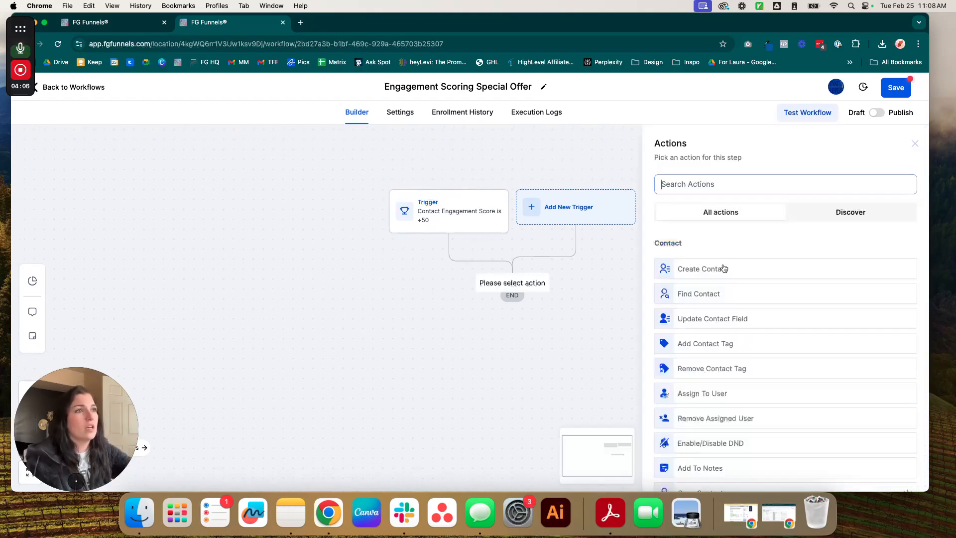
pyautogui.write('email')
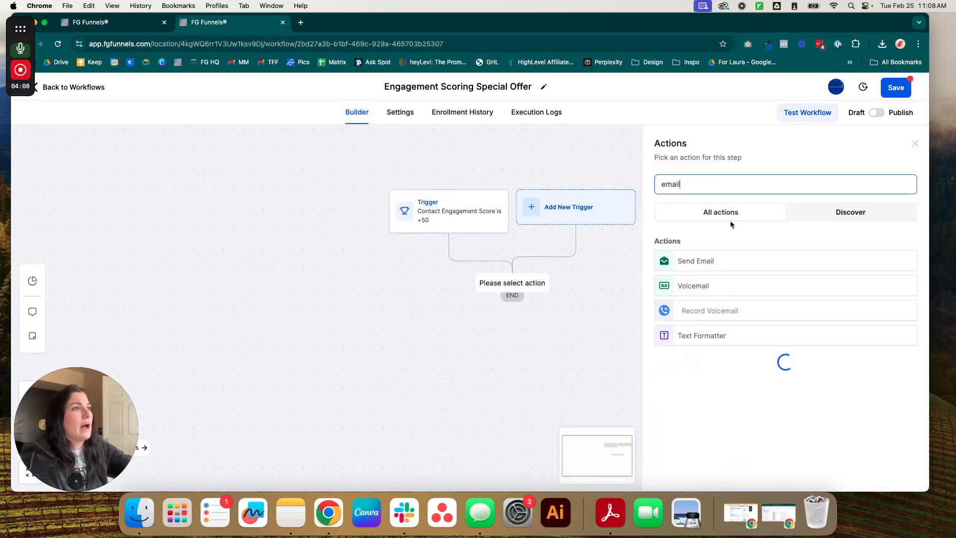
pyautogui.rightClick(699, 263)
pyautogui.click(697, 264)
pyautogui.click(690, 266)
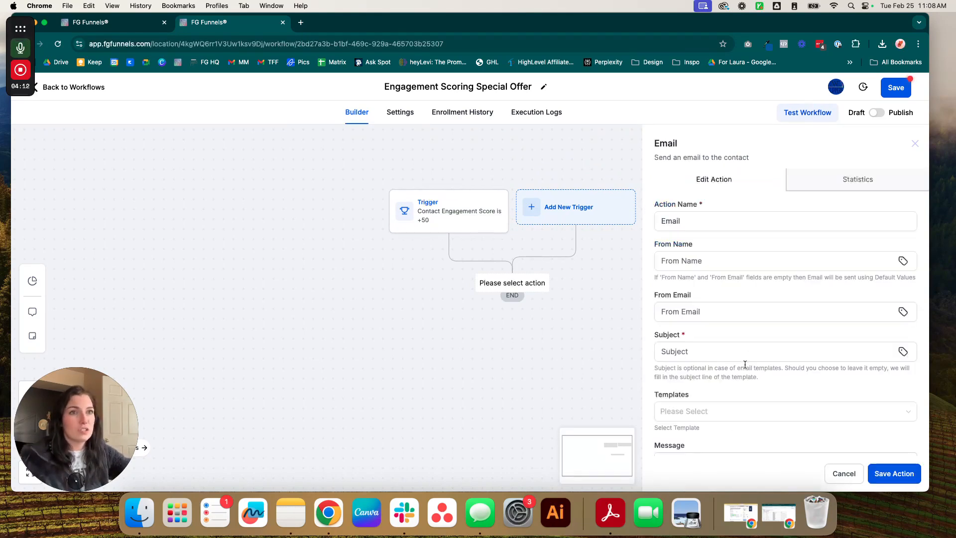
# Apply the "LGA> HHL Sales Email 3" template to the email action and save the action.
pyautogui.scroll(-5, 771, 371)
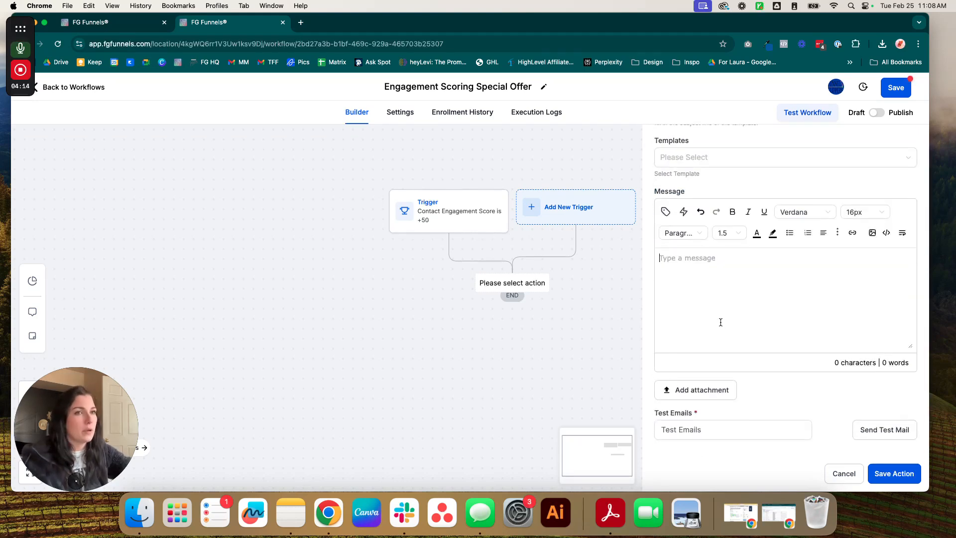
pyautogui.scroll(2, 733, 308)
pyautogui.scroll(-1, 734, 308)
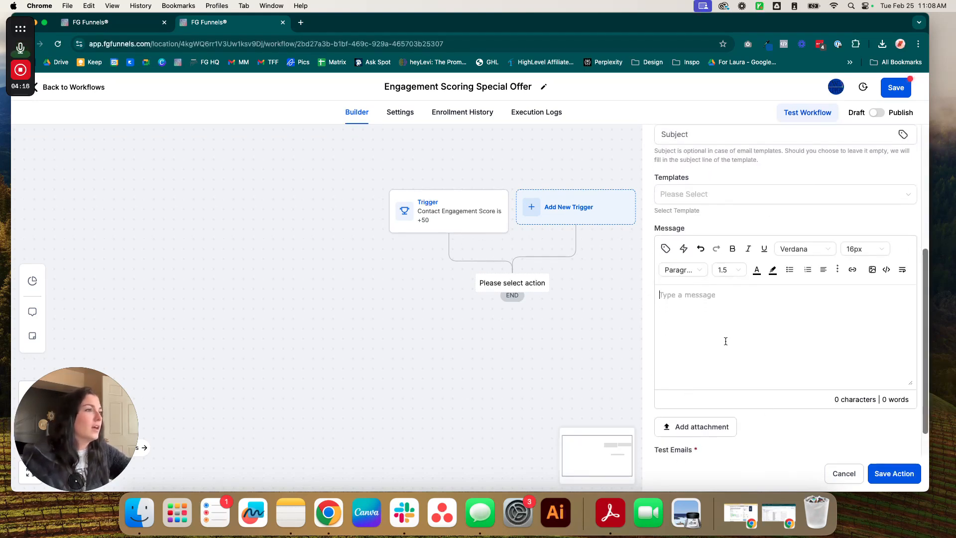
pyautogui.scroll(3, 697, 302)
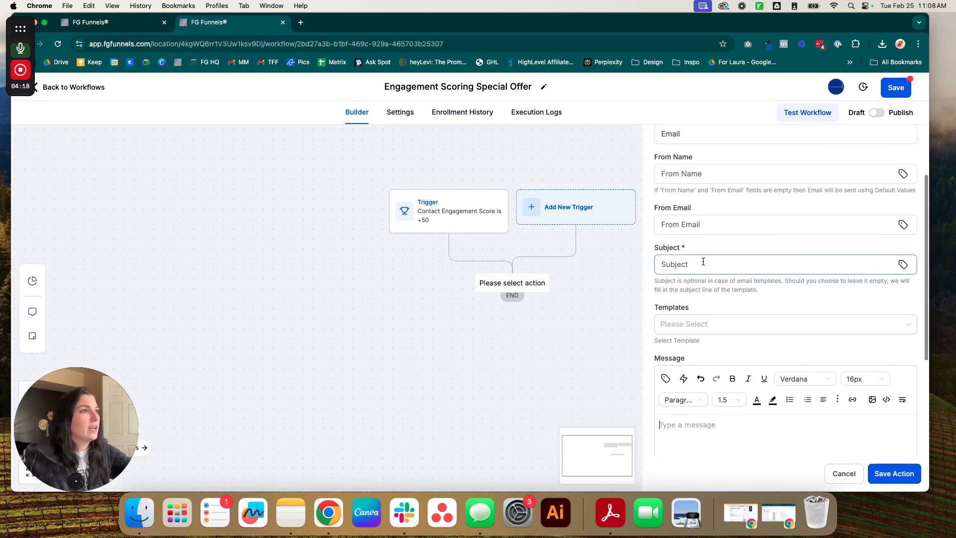
pyautogui.click(700, 324)
pyautogui.click(703, 388)
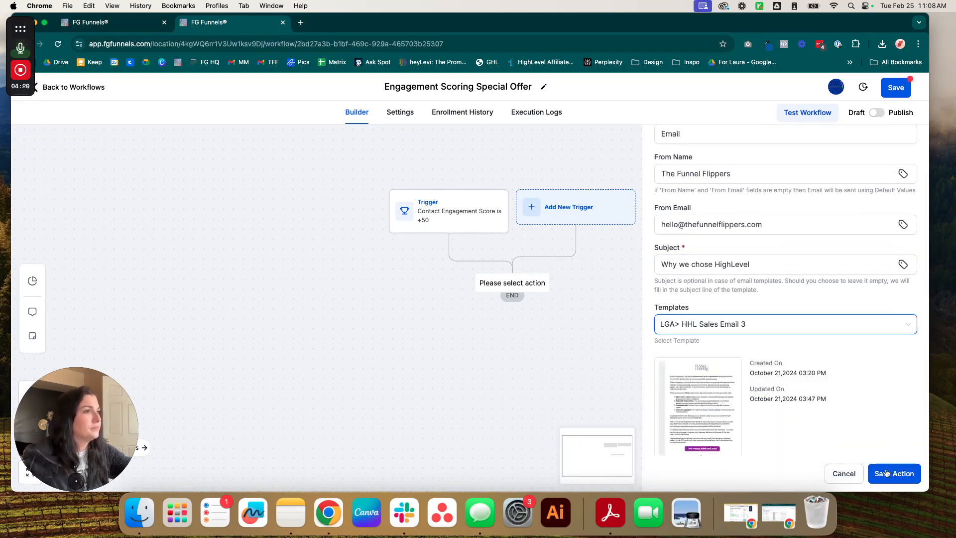
pyautogui.click(894, 473)
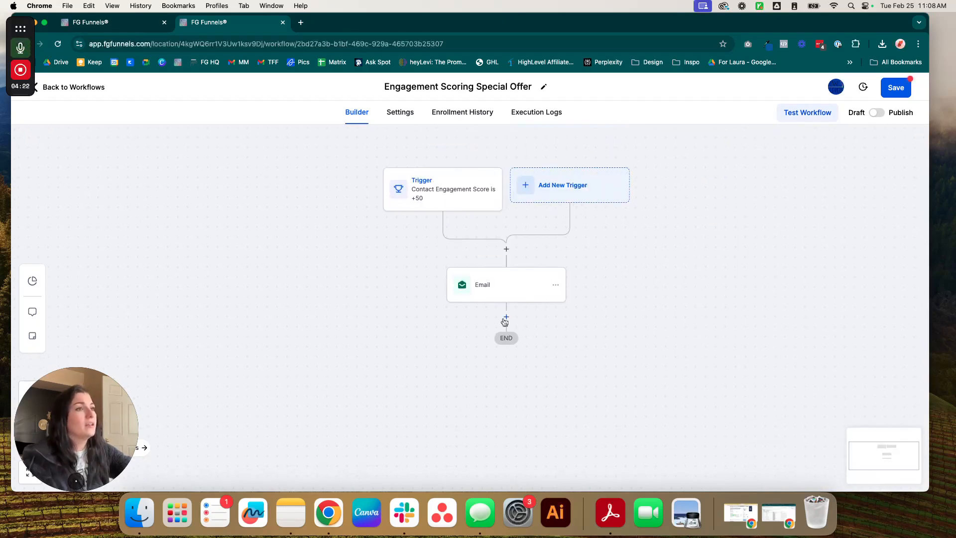
# Search the actions for "if" and add a Condition action after the Email step.
pyautogui.click(507, 317)
pyautogui.write('wi')
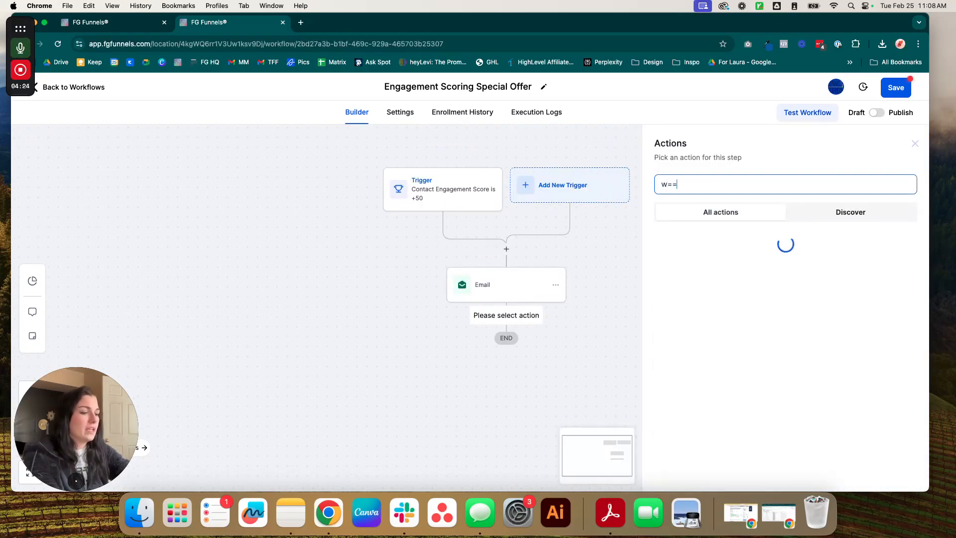
pyautogui.write('f')
pyautogui.press('BackSpace')
pyautogui.press('BackSpace')
pyautogui.press('BackSpace')
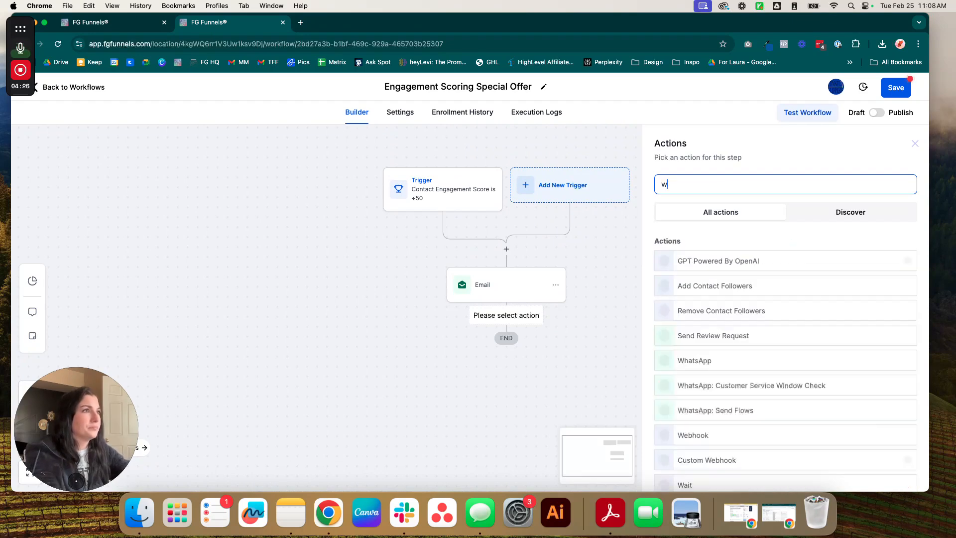
pyautogui.write('if')
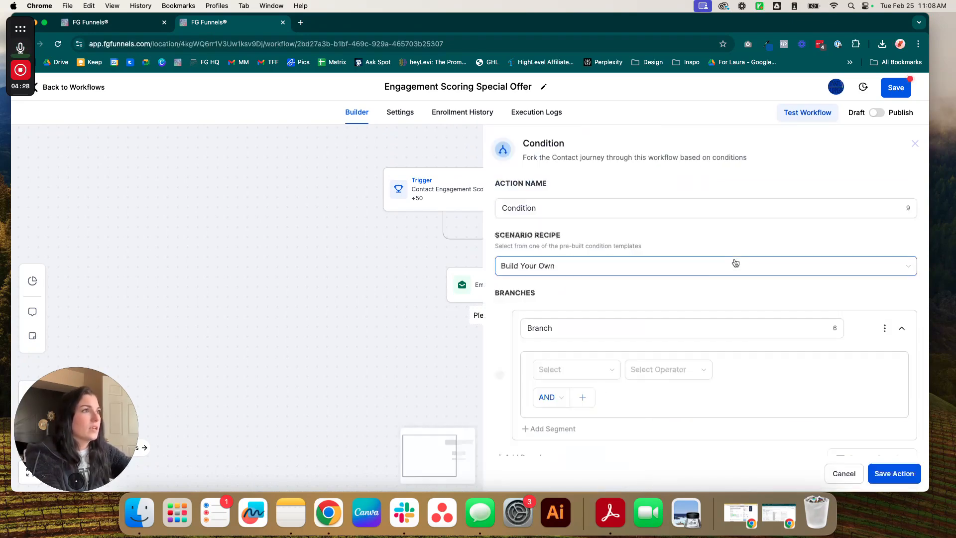
pyautogui.click(740, 260)
# Choose Last Appointment At from Contact Details as the field checked by the condition's first branch.
pyautogui.click(572, 367)
pyautogui.scroll(-1, 580, 353)
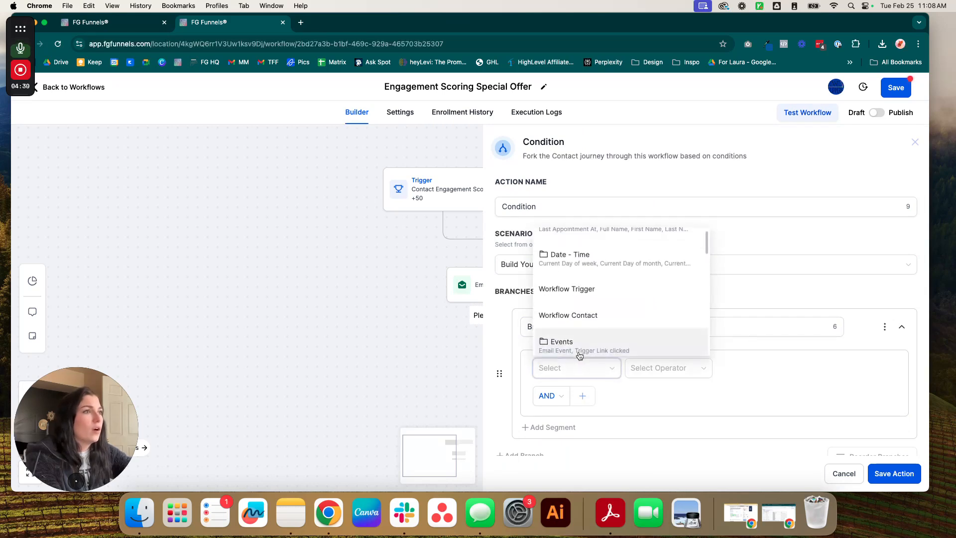
pyautogui.scroll(1, 598, 268)
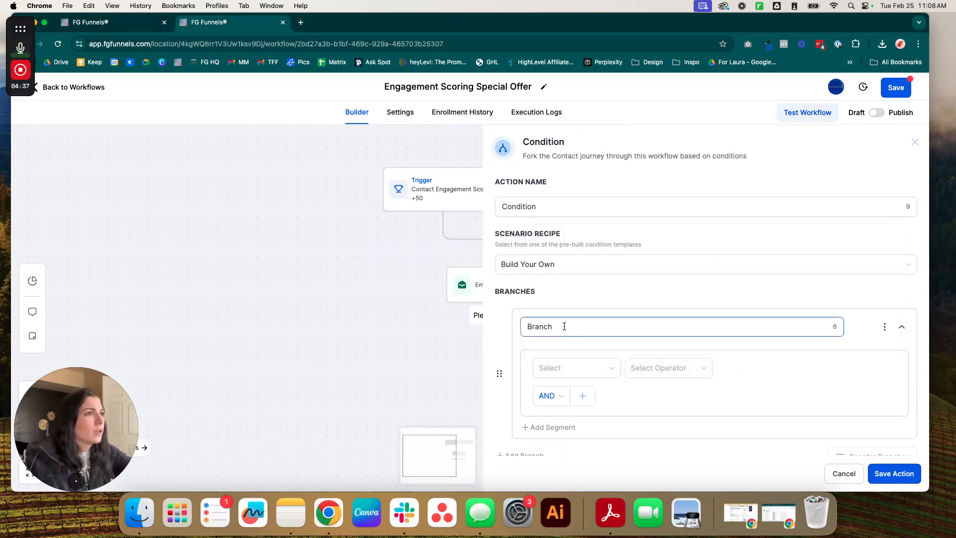
pyautogui.click(563, 373)
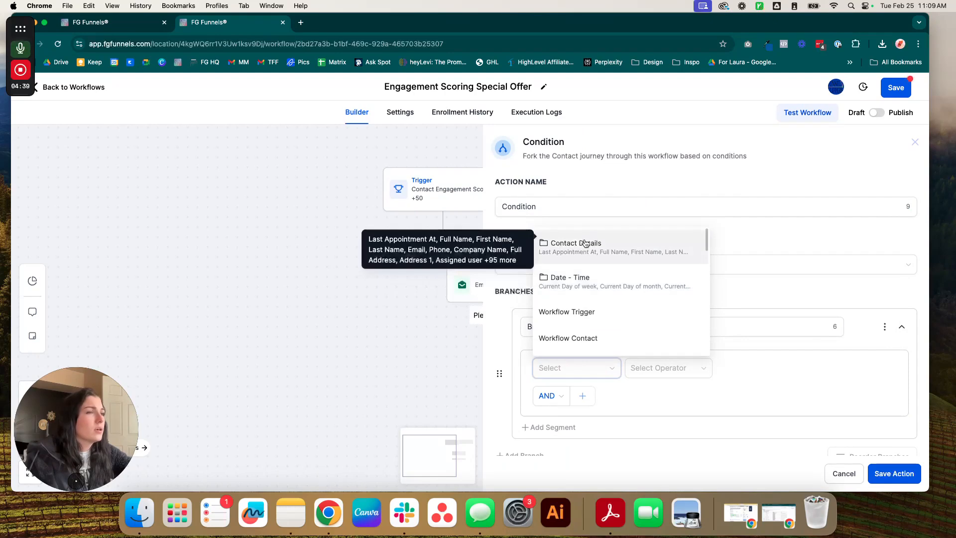
pyautogui.click(586, 249)
pyautogui.click(593, 280)
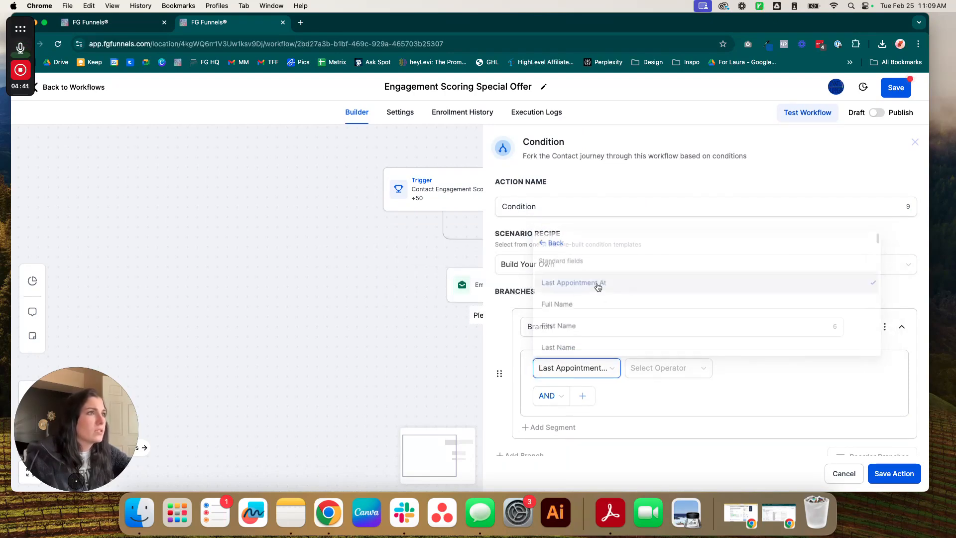
# Set the branch condition so that Last Appointment At is not in the next 60 days.
pyautogui.click(658, 370)
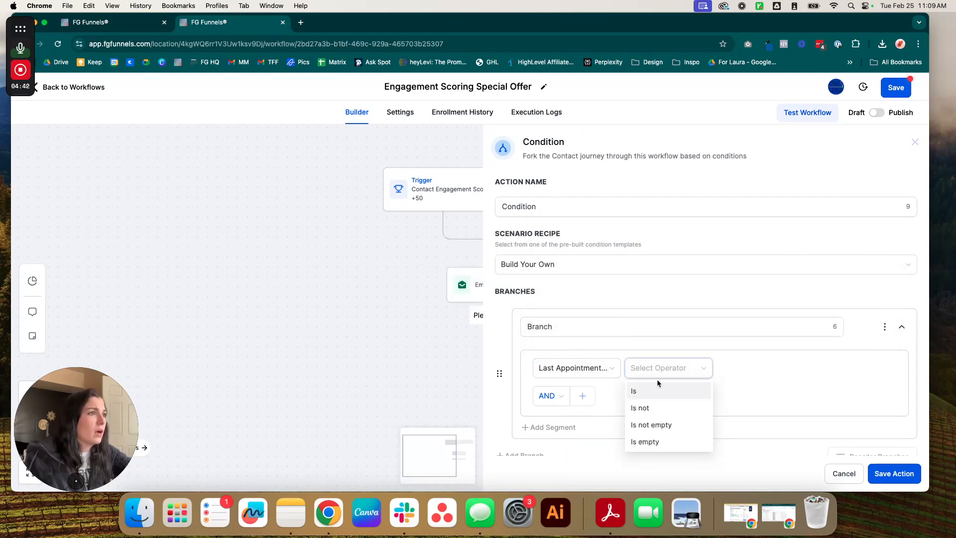
pyautogui.click(662, 410)
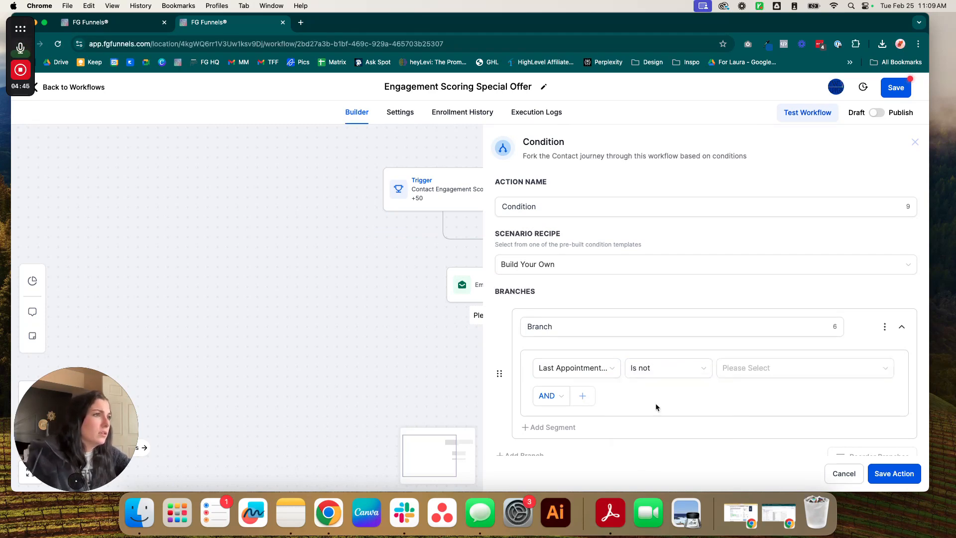
pyautogui.click(762, 369)
pyautogui.scroll(-2, 776, 309)
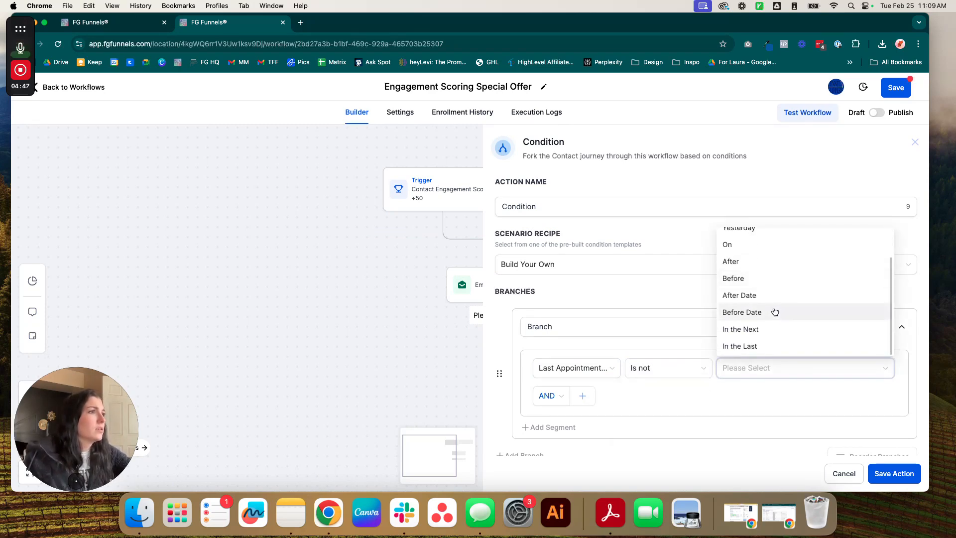
pyautogui.click(780, 346)
pyautogui.click(841, 373)
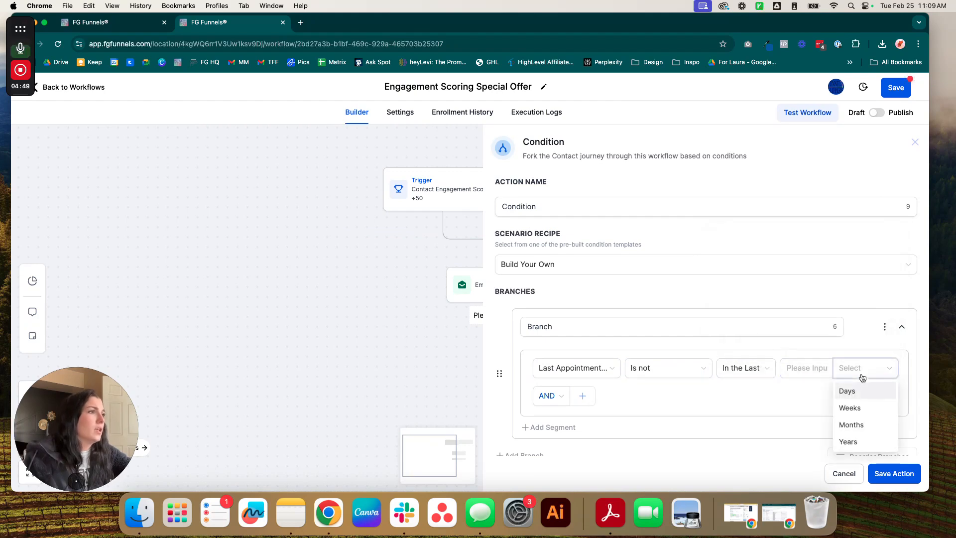
pyautogui.click(801, 370)
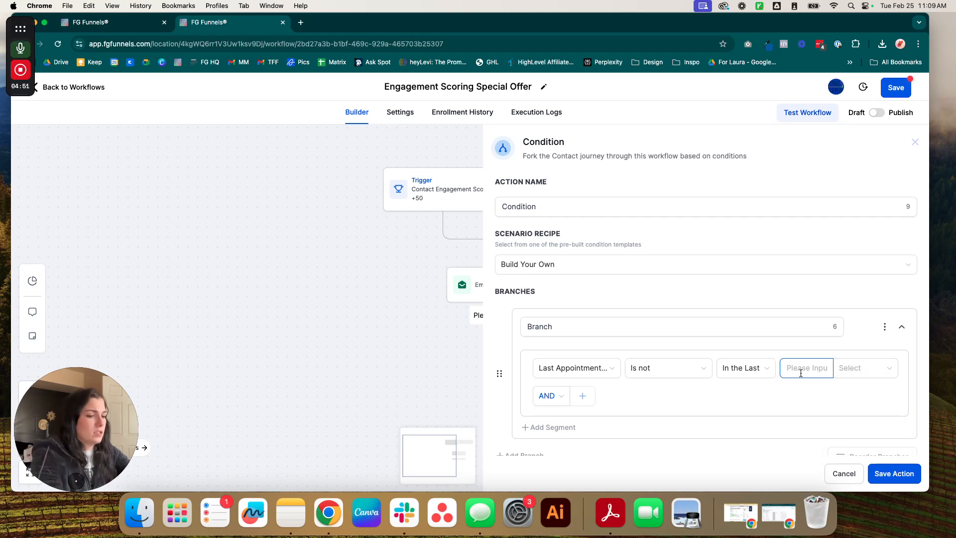
pyautogui.write('30')
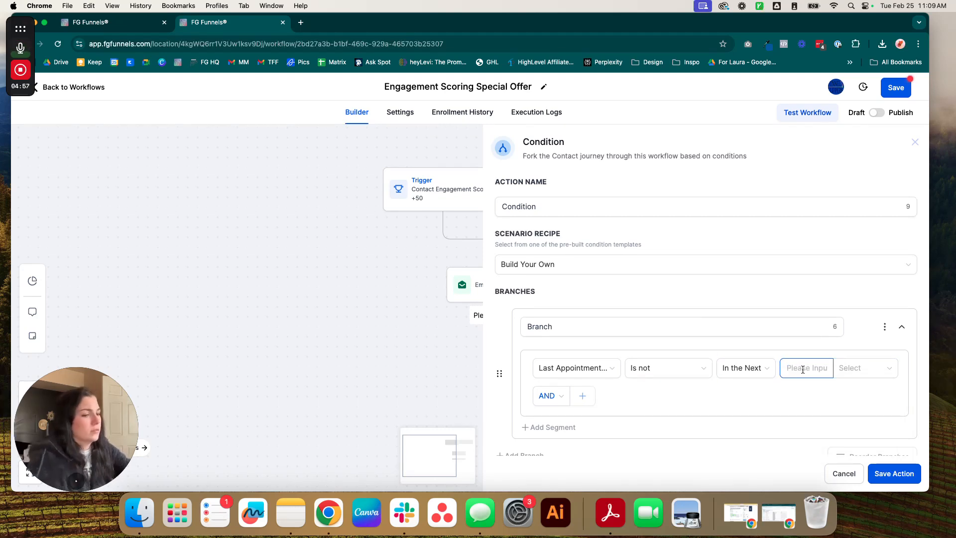
pyautogui.write('60')
pyautogui.click(867, 378)
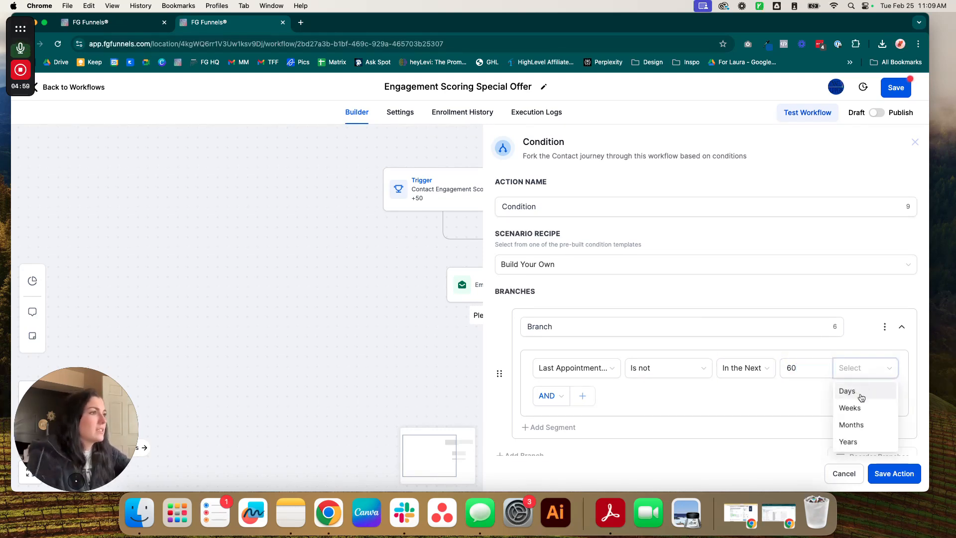
pyautogui.click(861, 392)
# Rename the condition's first branch to "Appt Booked" and save the Condition action.
pyautogui.scroll(-4, 727, 411)
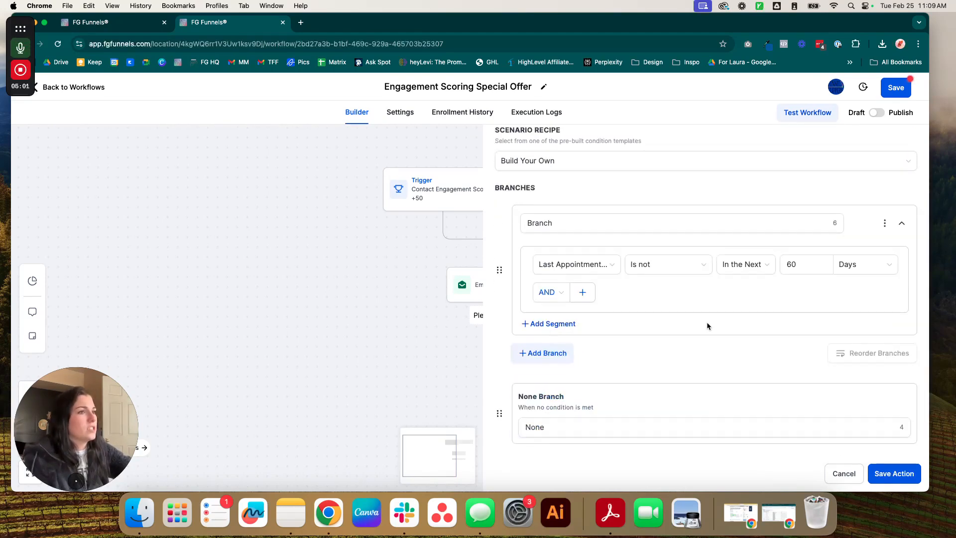
pyautogui.click(581, 220)
pyautogui.press('super+a')
pyautogui.write('A')
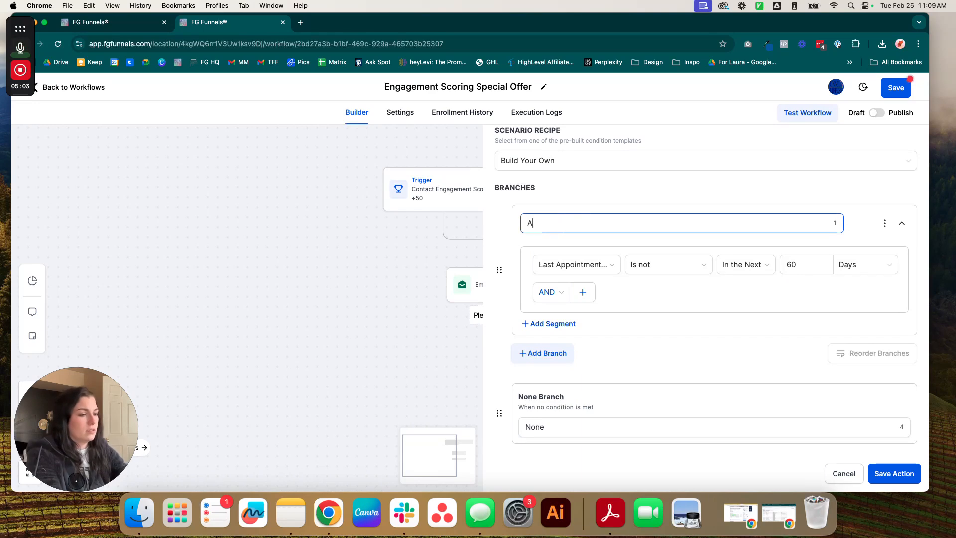
pyautogui.write('ppt Booked')
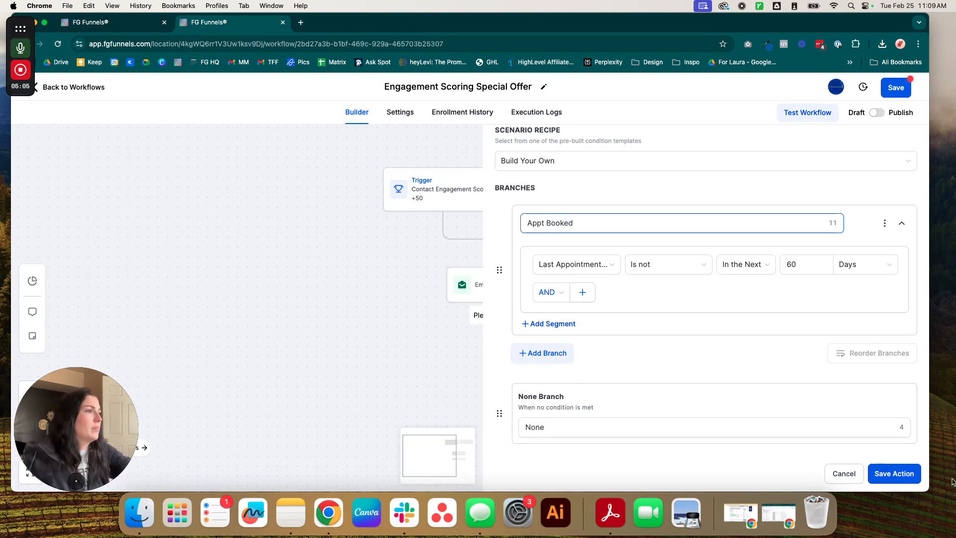
pyautogui.click(891, 469)
# Search the actions for "email" and add a Send Email action under the None branch.
pyautogui.scroll(-5, 723, 359)
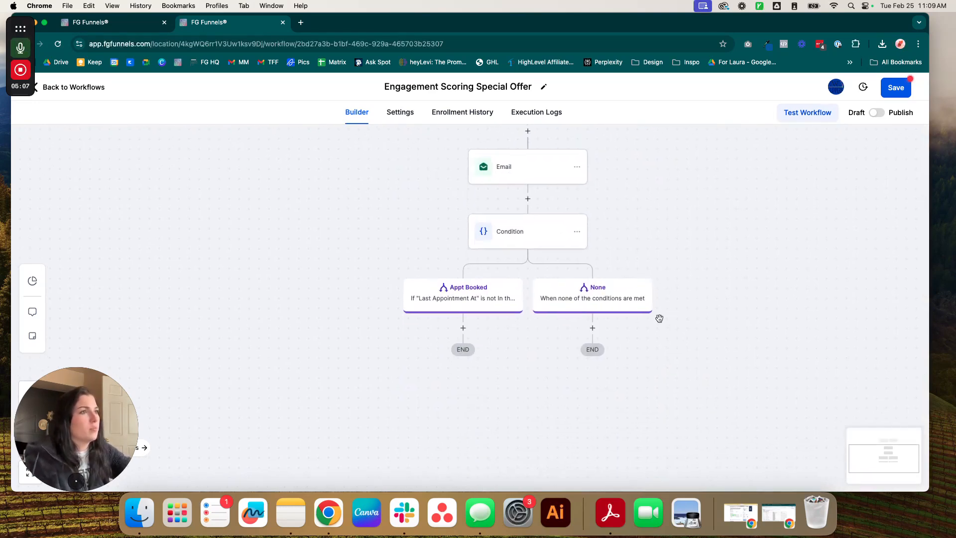
pyautogui.click(593, 328)
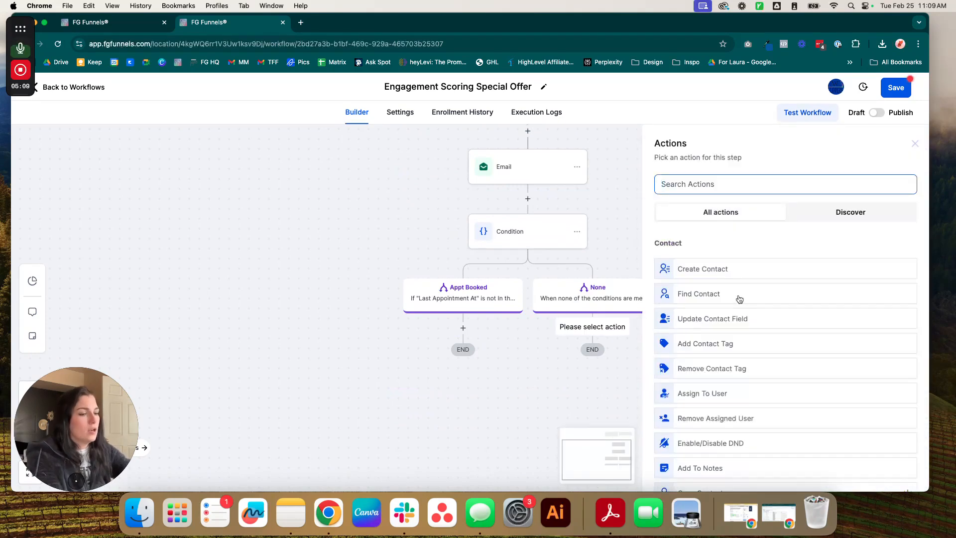
pyautogui.write('email')
pyautogui.click(702, 260)
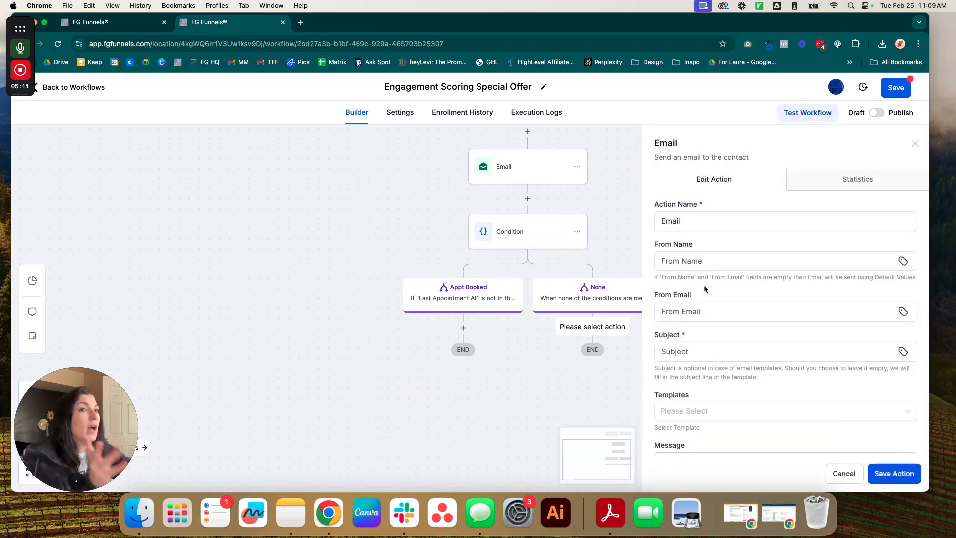
# Apply an email template to the None branch's email action and save the action.
pyautogui.click(717, 358)
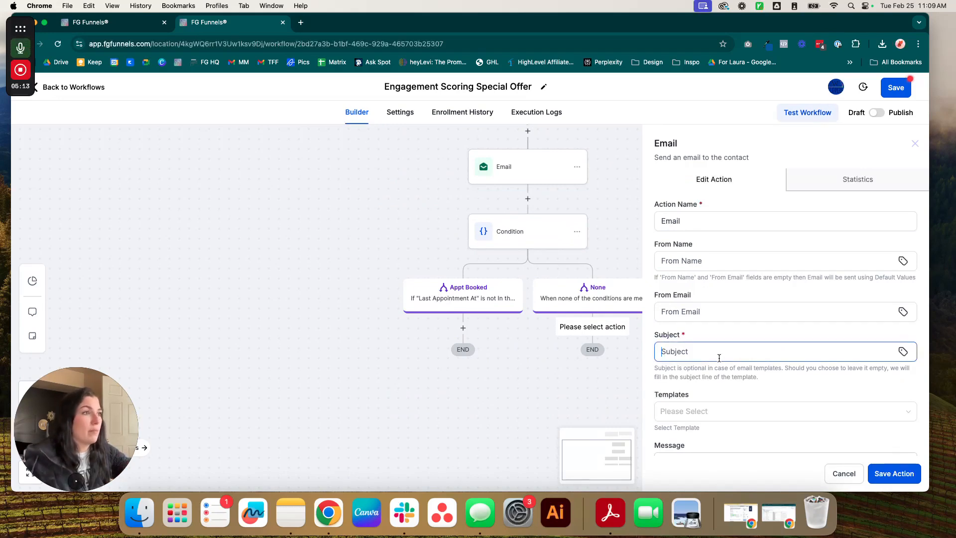
pyautogui.click(718, 416)
pyautogui.click(704, 390)
pyautogui.click(864, 473)
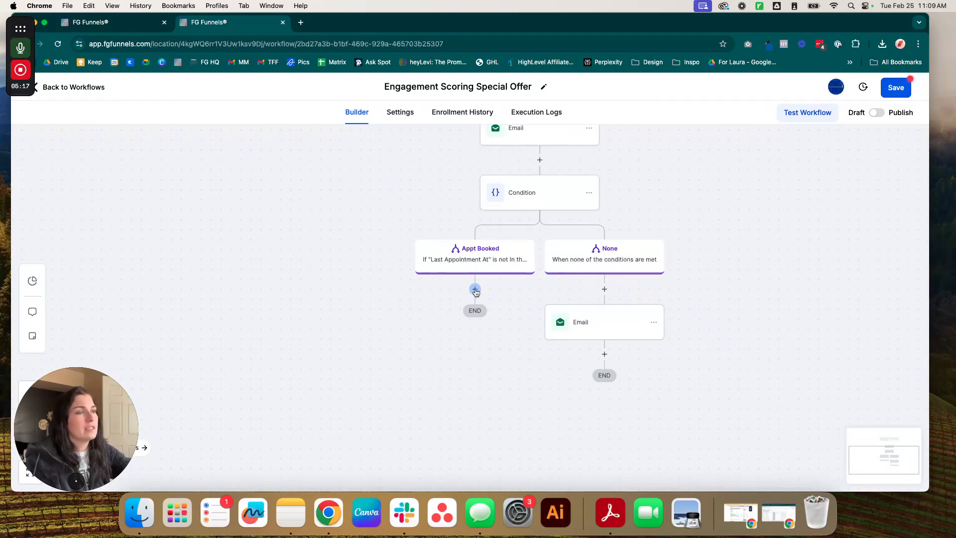
pyautogui.click(475, 291)
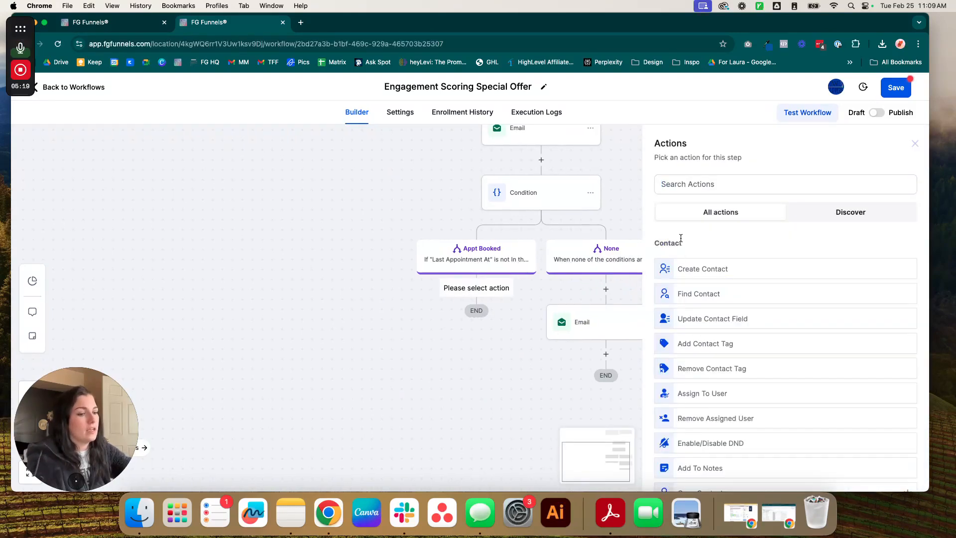
pyautogui.click(692, 184)
pyautogui.write('add')
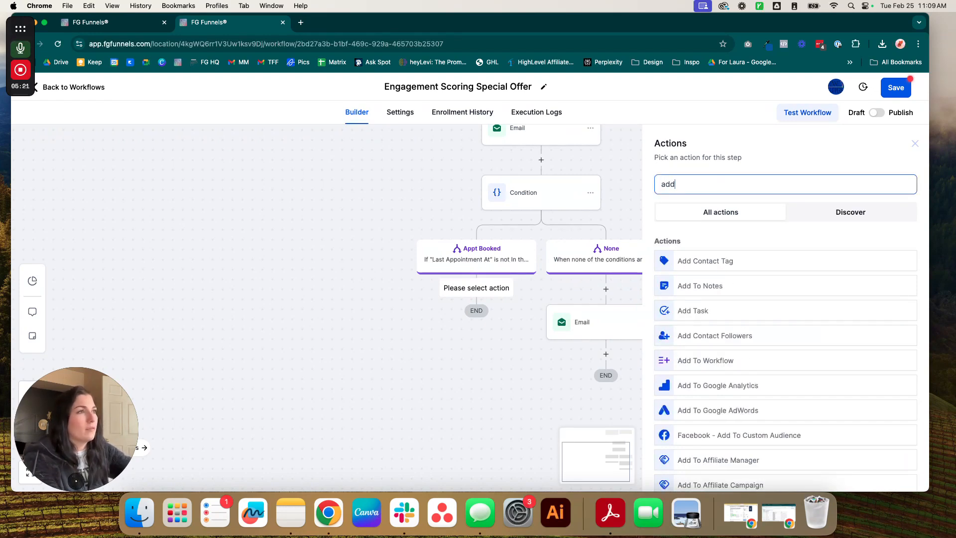
pyautogui.moveTo(364, 299); pyautogui.dragTo(318, 344)
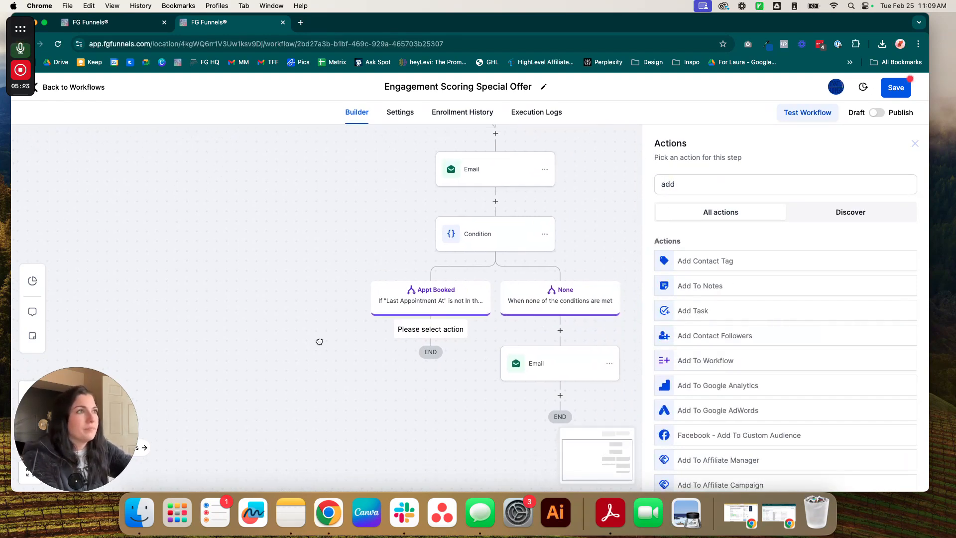
pyautogui.click(914, 144)
# Save the Engagement Scoring Special Offer workflow.
pyautogui.scroll(3, 623, 219)
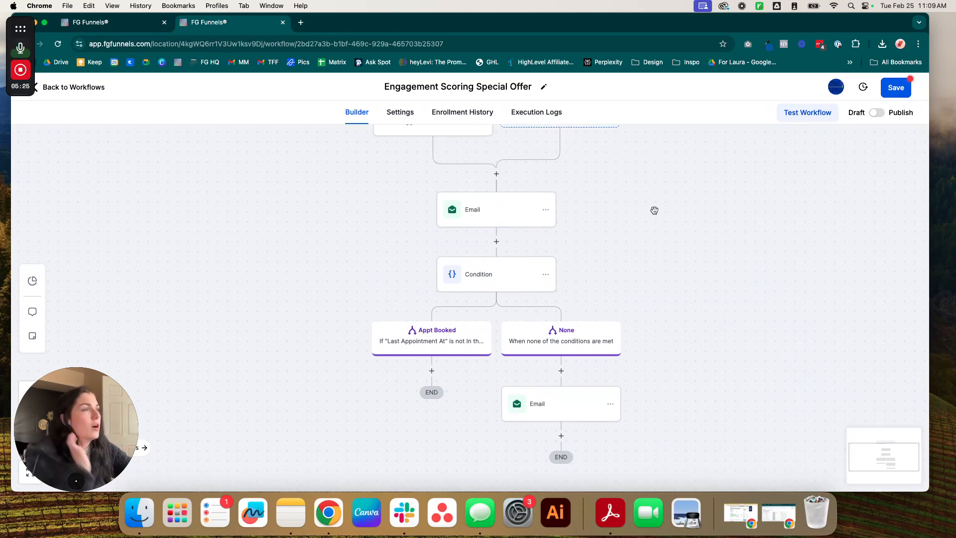
pyautogui.scroll(1, 773, 204)
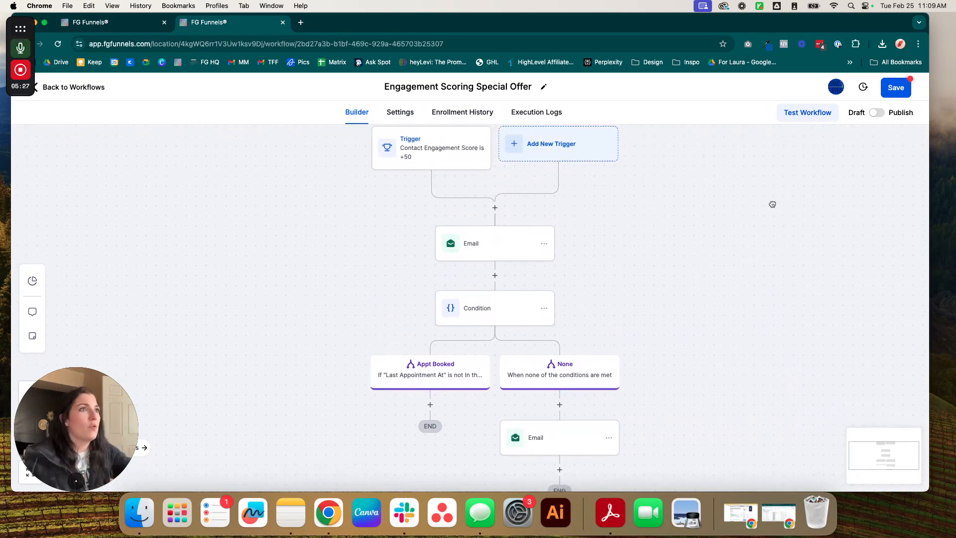
pyautogui.click(902, 89)
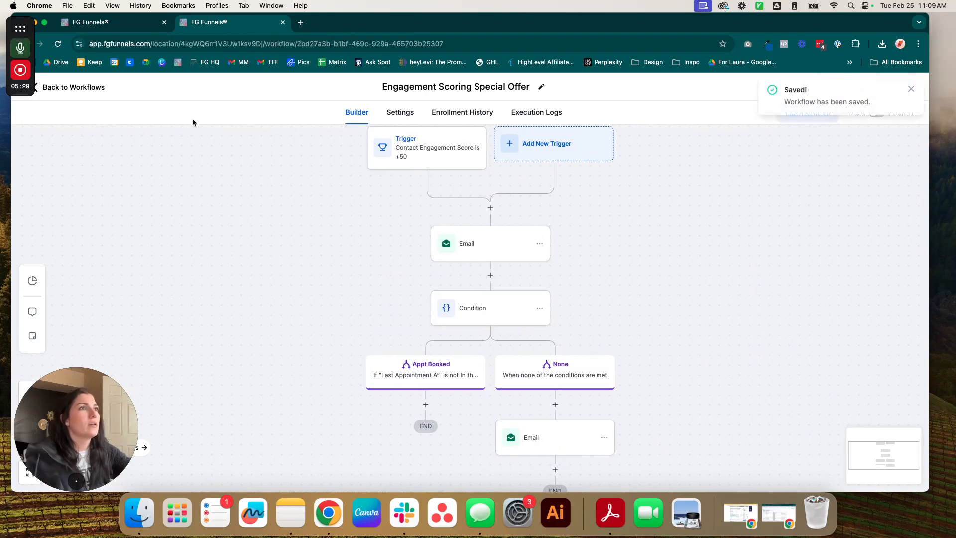
# Return to the workflow list and create a new workflow from scratch.
pyautogui.click(92, 95)
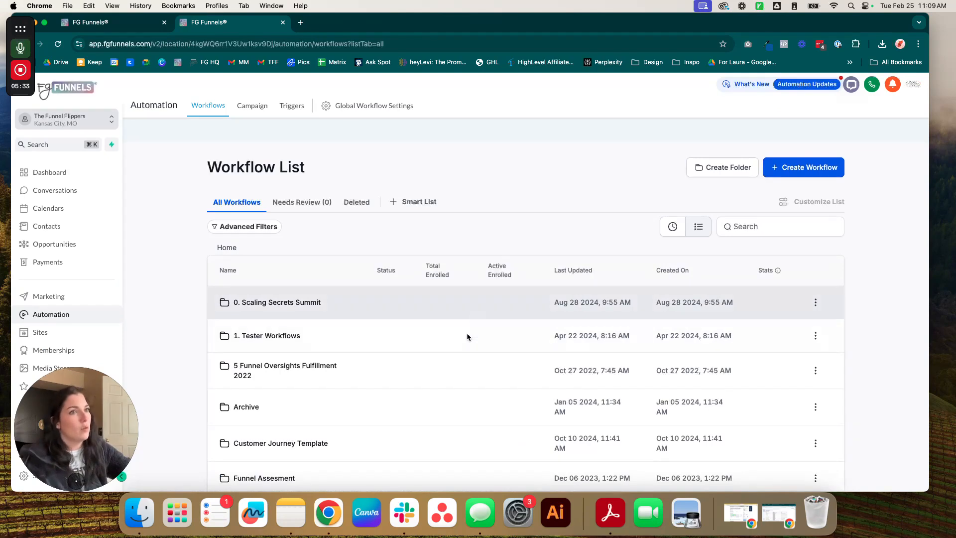
pyautogui.scroll(-2, 468, 334)
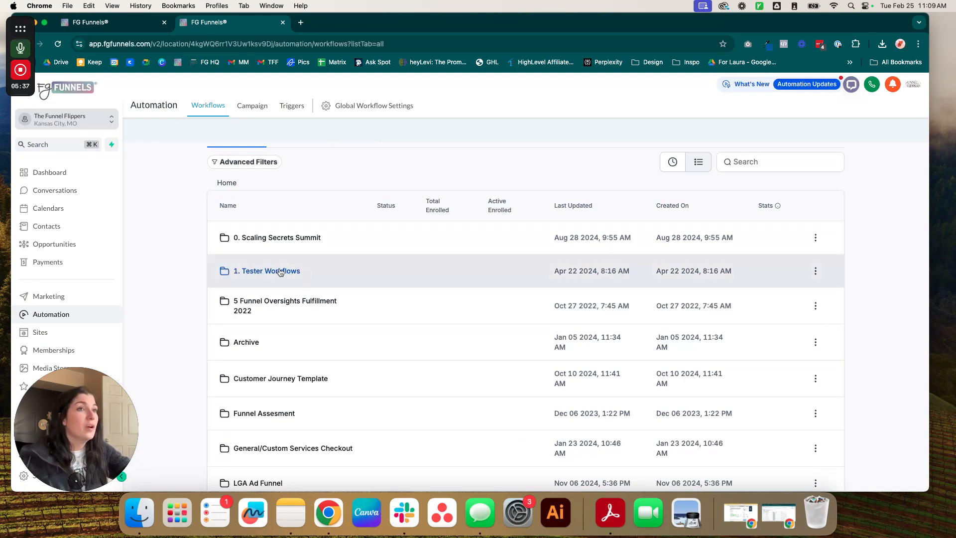
pyautogui.scroll(1, 782, 171)
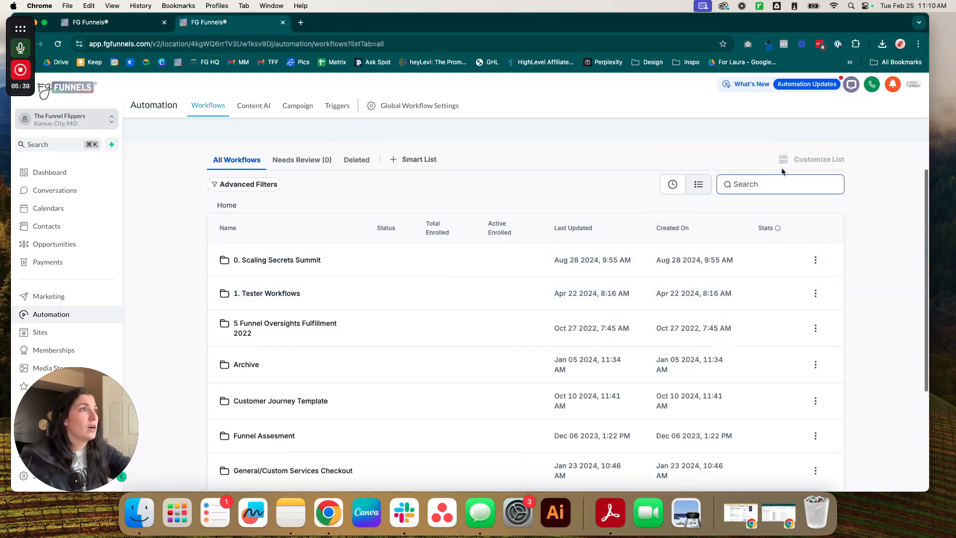
pyautogui.scroll(2, 782, 171)
pyautogui.click(782, 171)
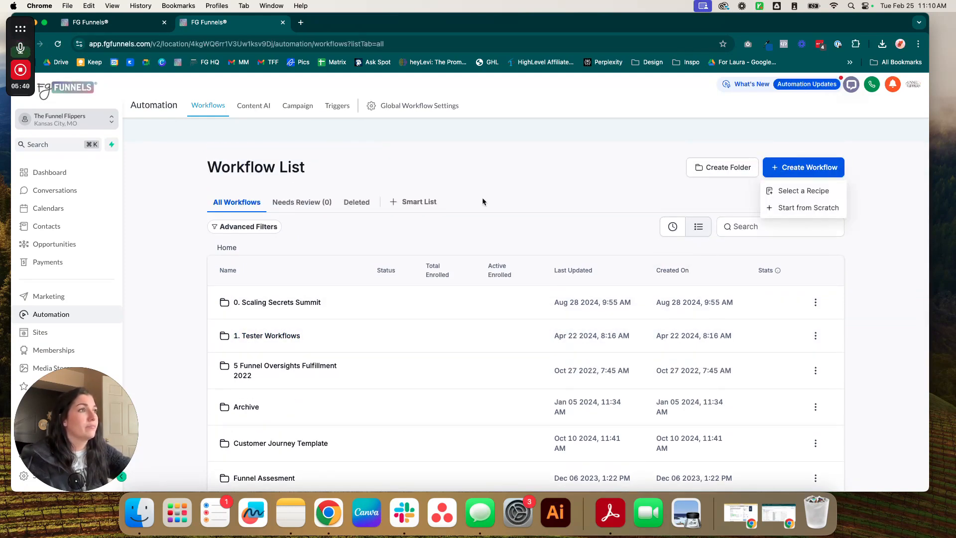
pyautogui.click(769, 211)
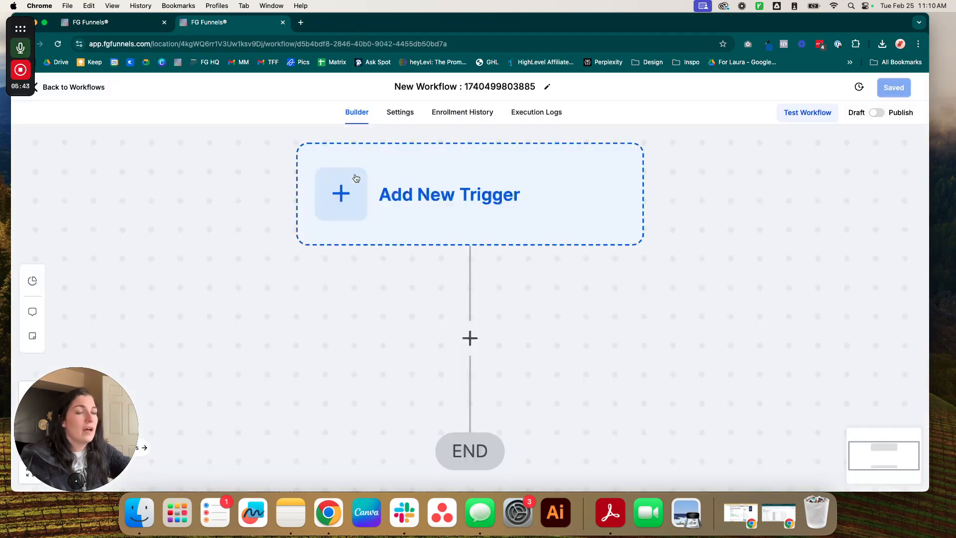
# Rename the new workflow as "Contact Engagement Score | Low | Reengage".
pyautogui.click(451, 87)
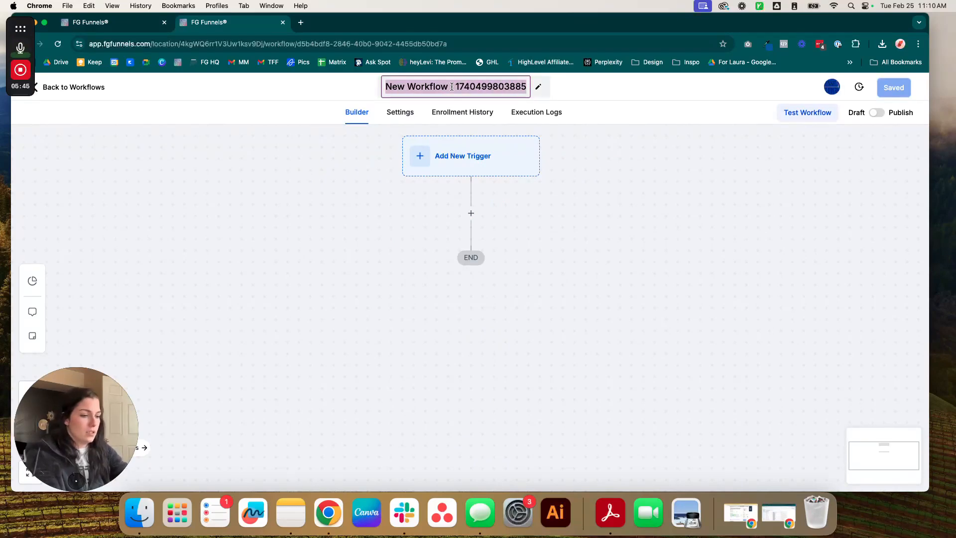
pyautogui.write('Contact Ena')
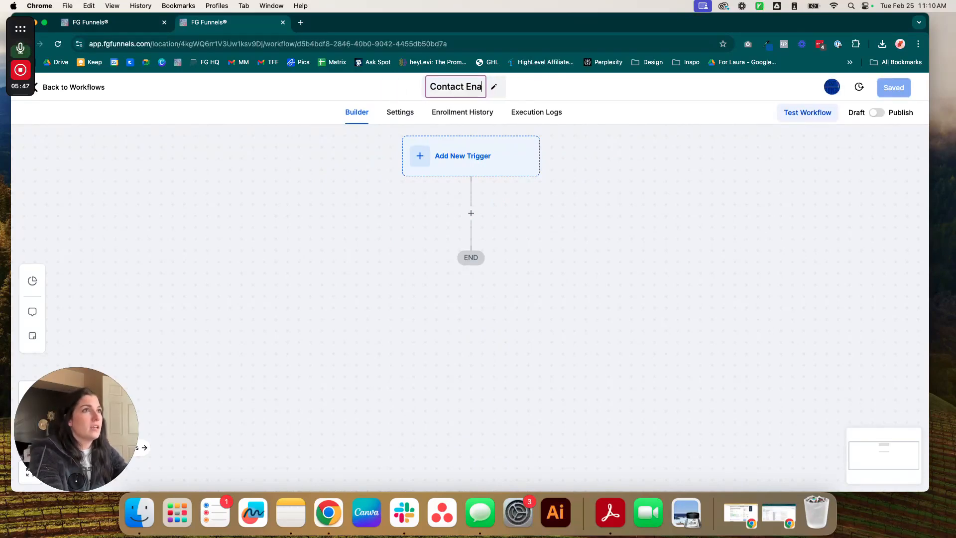
pyautogui.press('BackSpace')
pyautogui.write('gagement Score ')
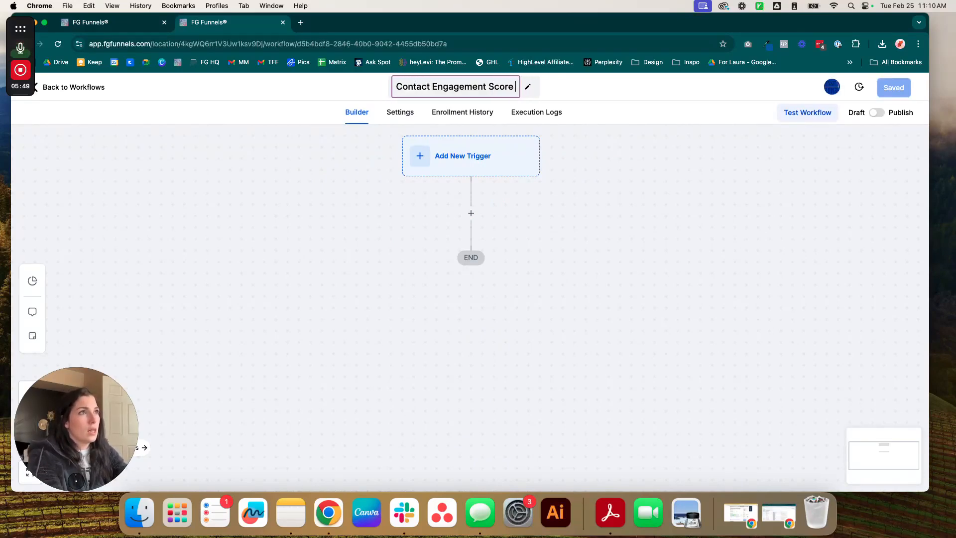
pyautogui.write('| Low')
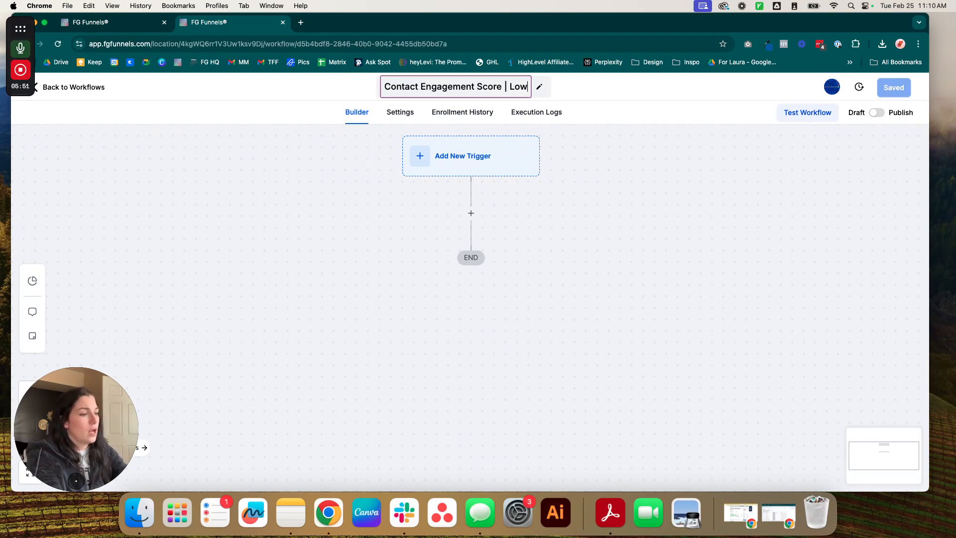
pyautogui.write(' | Reen')
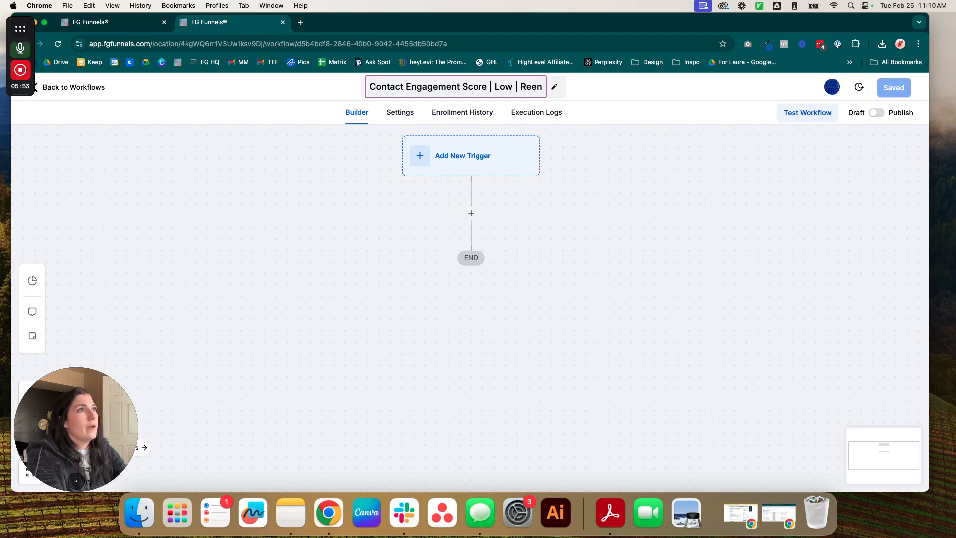
pyautogui.write('gaget')
pyautogui.press('BackSpace')
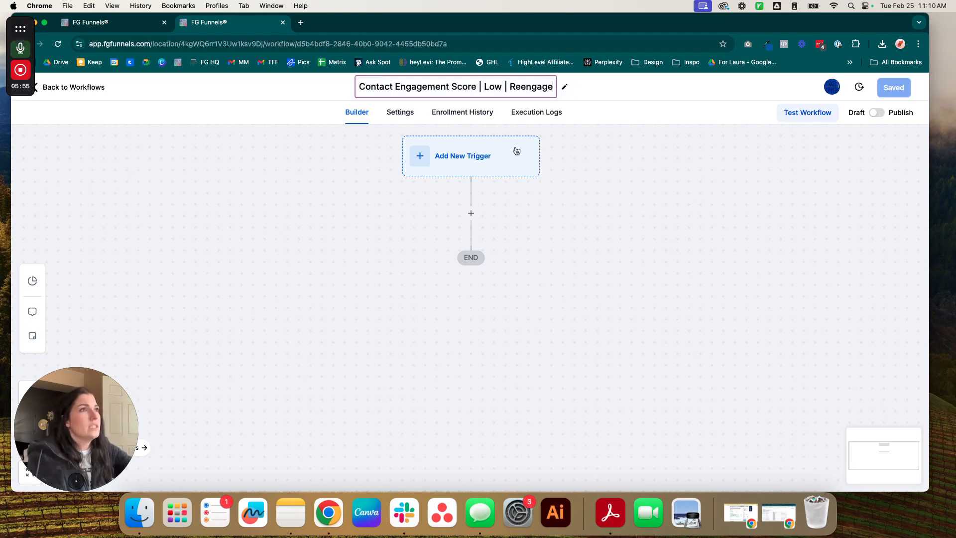
pyautogui.press('Return')
# Add a Contact Engagement Score trigger to the workflow.
pyautogui.click(438, 166)
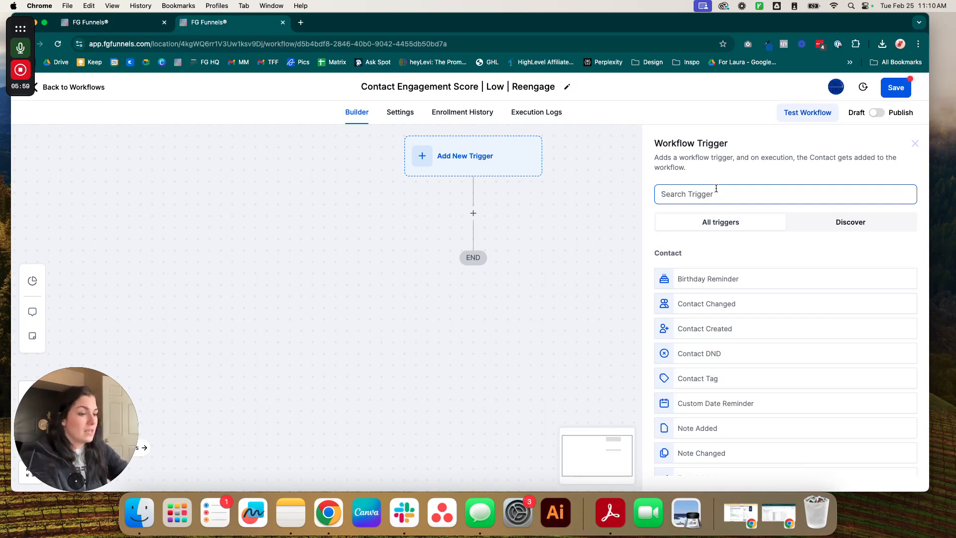
pyautogui.write('engage')
pyautogui.click(660, 278)
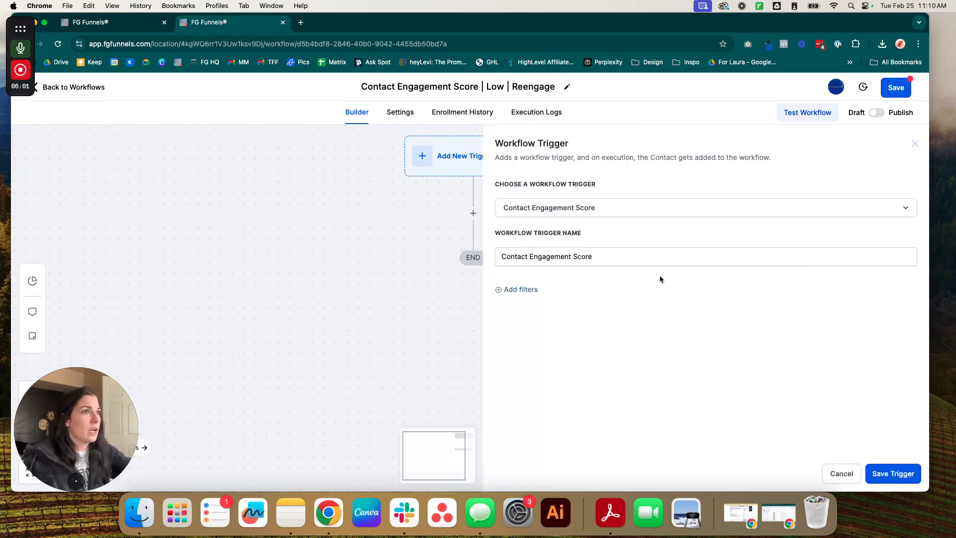
# Filter the engagement score trigger to a Score less than or equal to 7 and save the trigger.
pyautogui.click(513, 289)
pyautogui.click(533, 297)
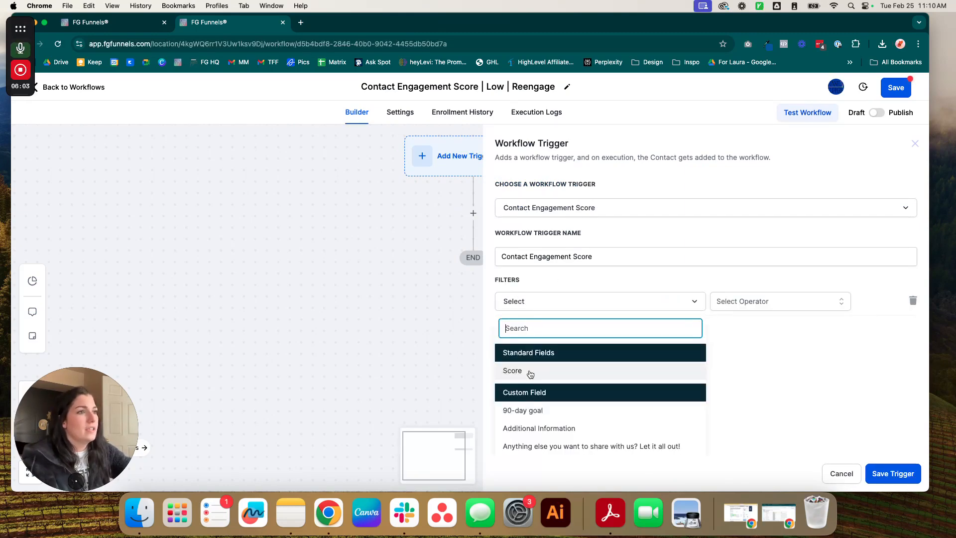
pyautogui.click(513, 369)
pyautogui.click(716, 304)
pyautogui.scroll(-1, 722, 364)
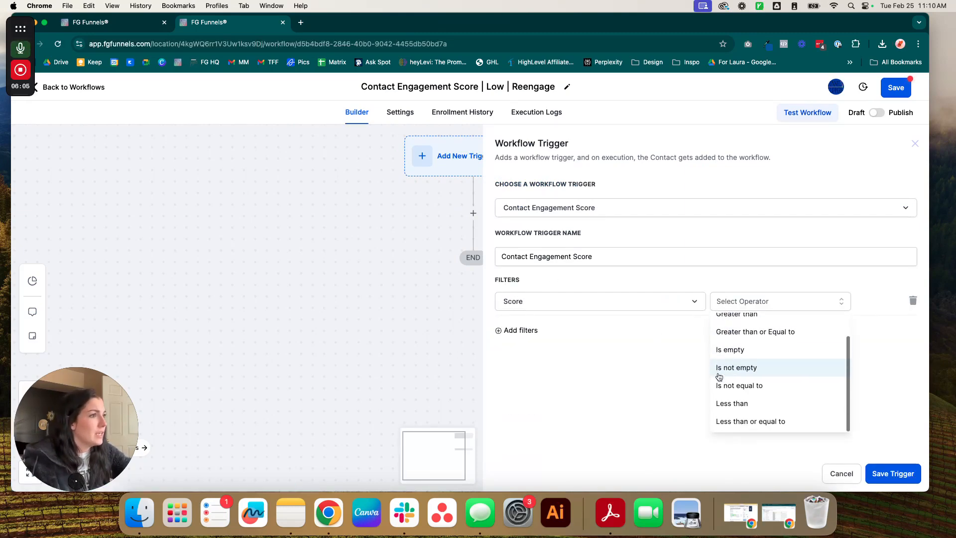
pyautogui.click(749, 424)
pyautogui.click(778, 302)
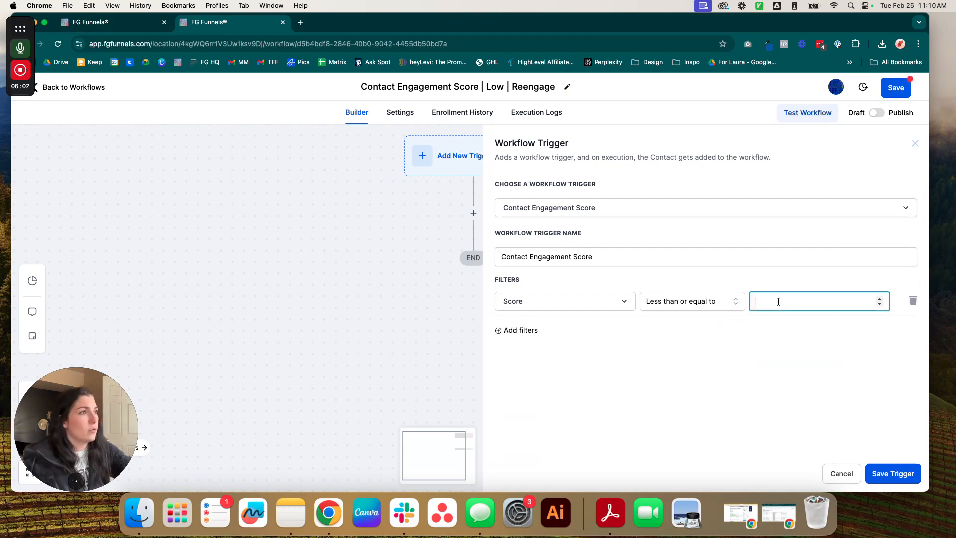
pyautogui.write('1')
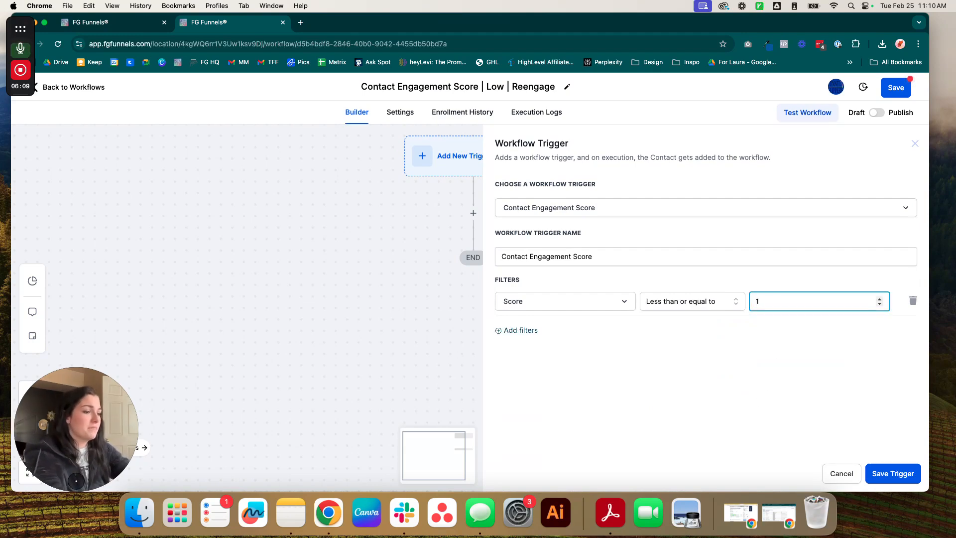
pyautogui.press('BackSpace')
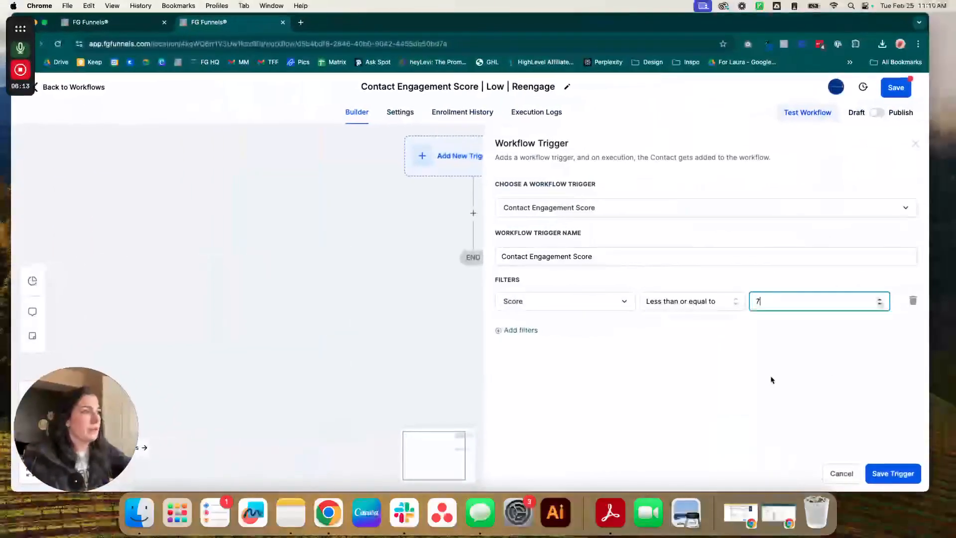
pyautogui.click(879, 471)
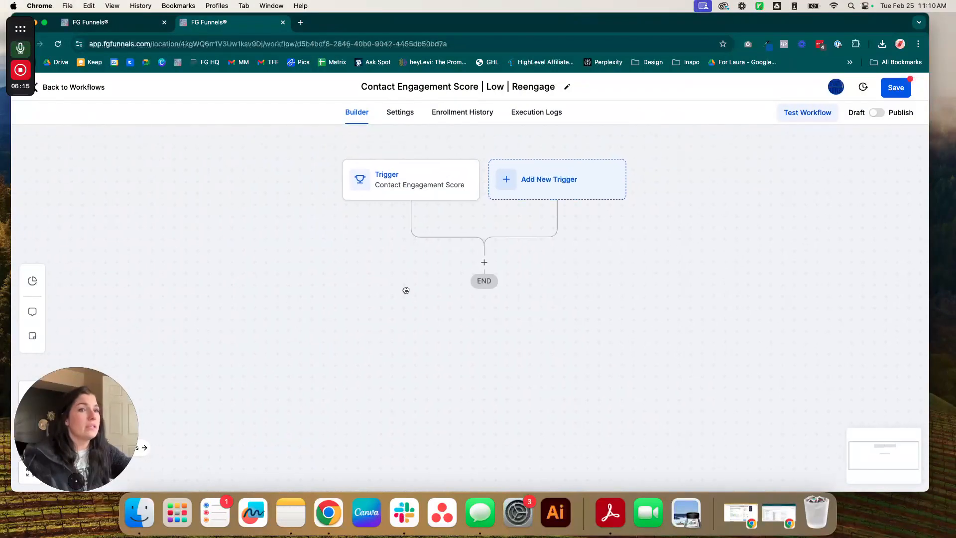
# Add a Send Email action below the trigger using the template "LGA> HHL Sales Email 3" and save it.
pyautogui.click(484, 262)
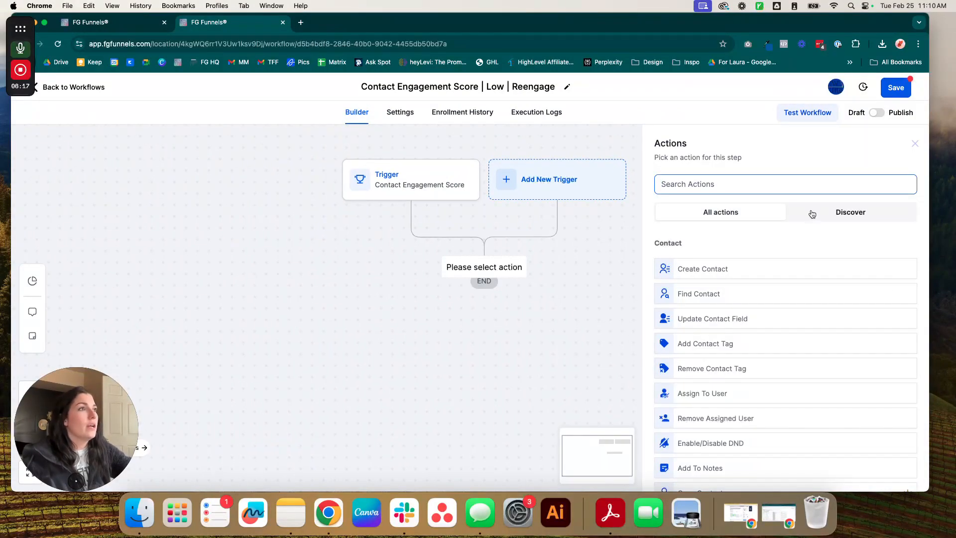
pyautogui.write('email')
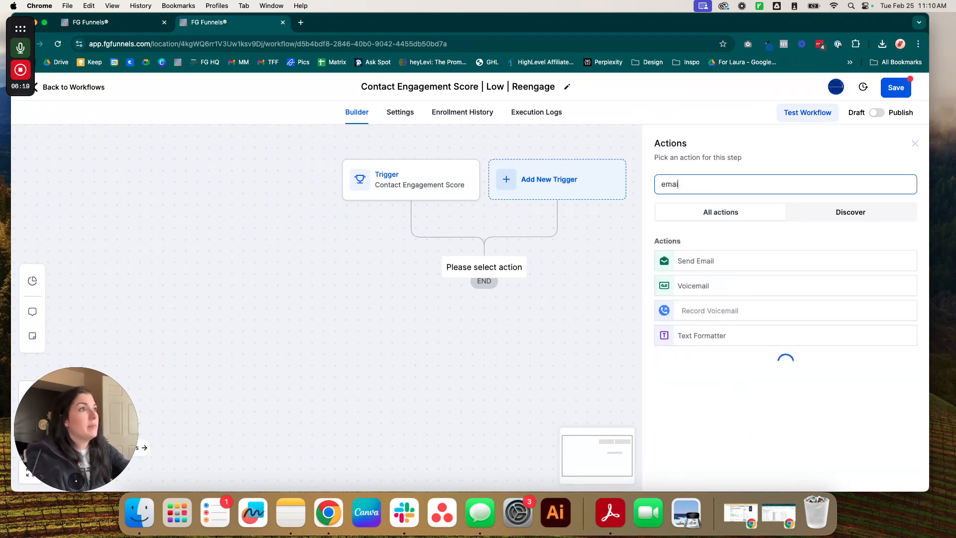
pyautogui.click(782, 256)
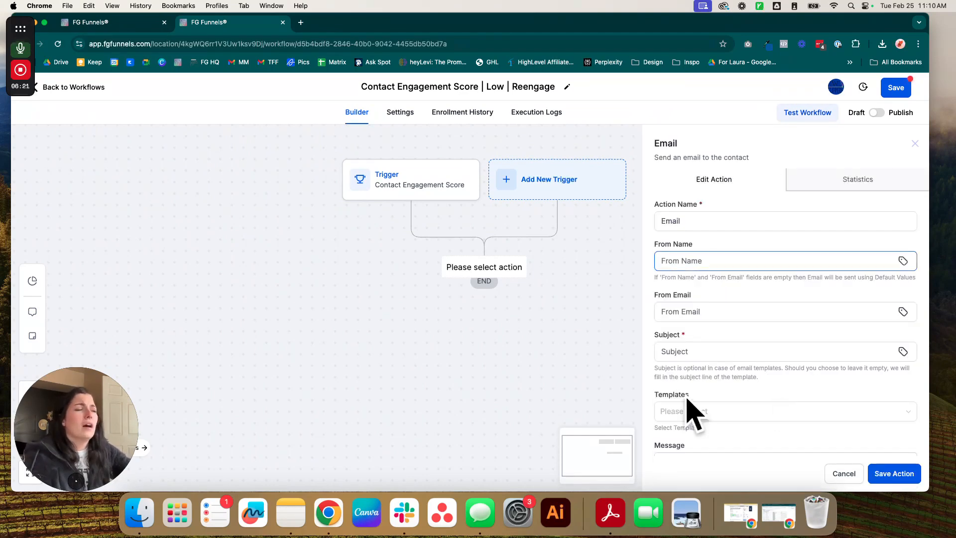
pyautogui.scroll(-3, 785, 353)
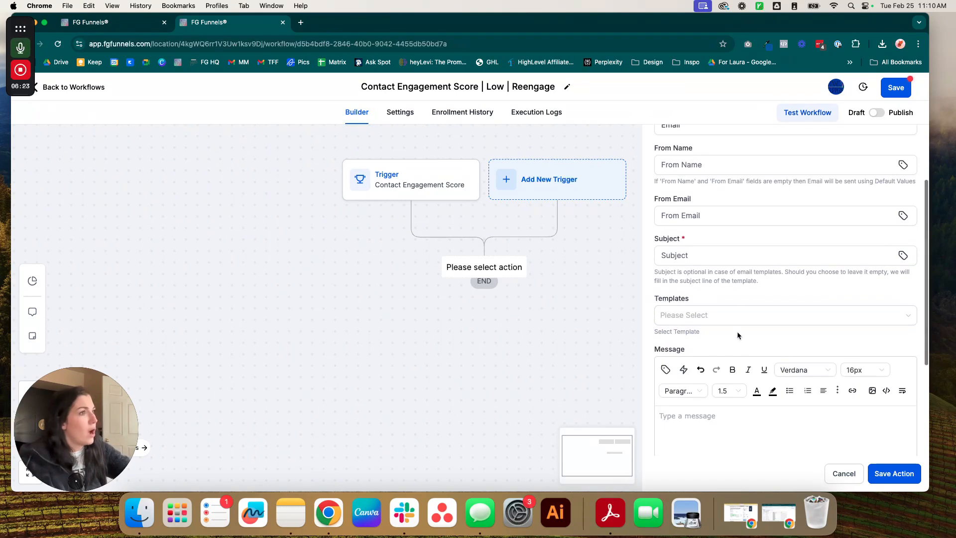
pyautogui.click(727, 316)
pyautogui.click(720, 376)
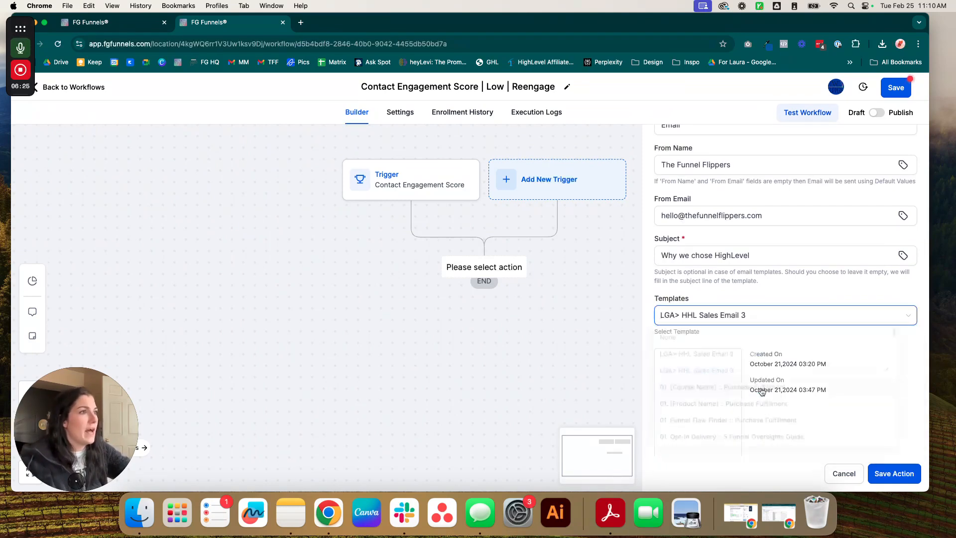
pyautogui.click(884, 474)
# Add a Wait action directly after the email action.
pyautogui.scroll(-2, 663, 394)
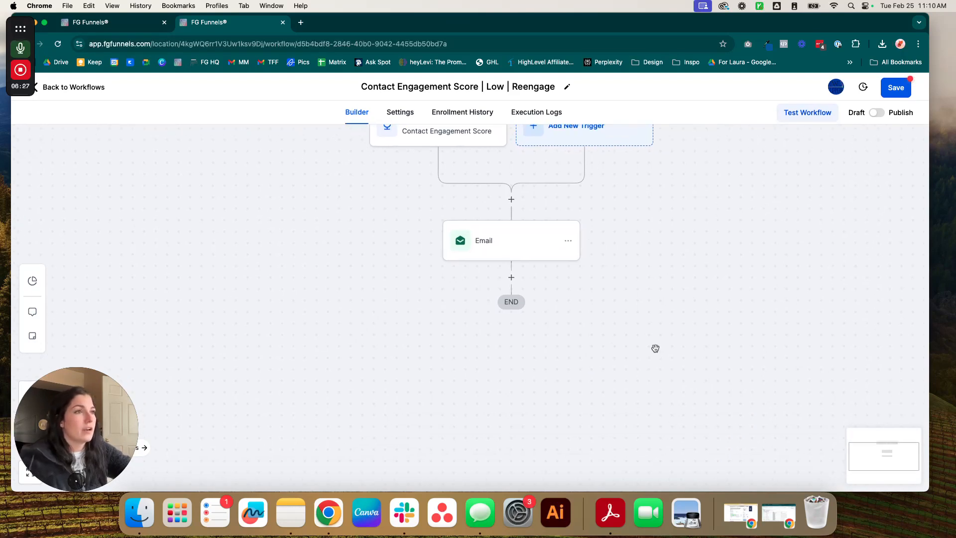
pyautogui.scroll(-1, 691, 409)
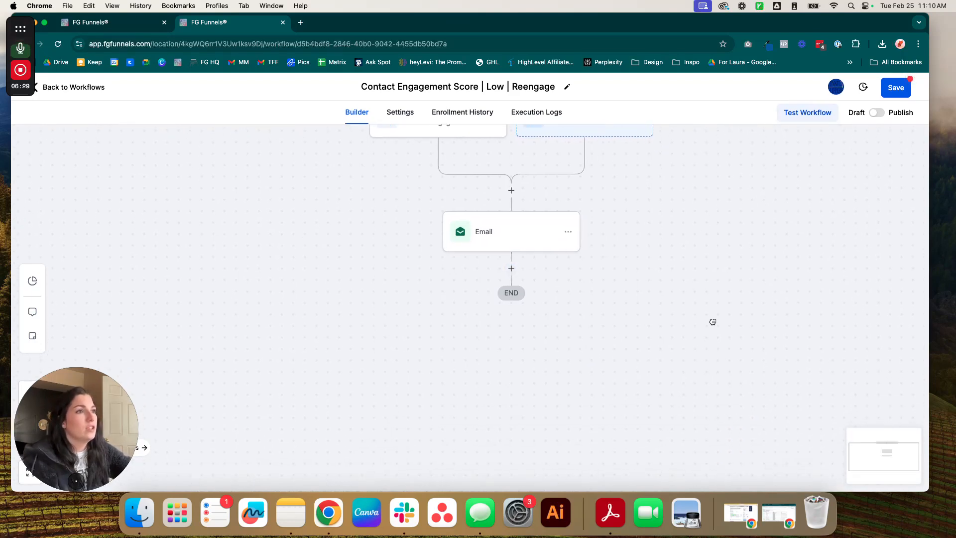
pyautogui.click(509, 261)
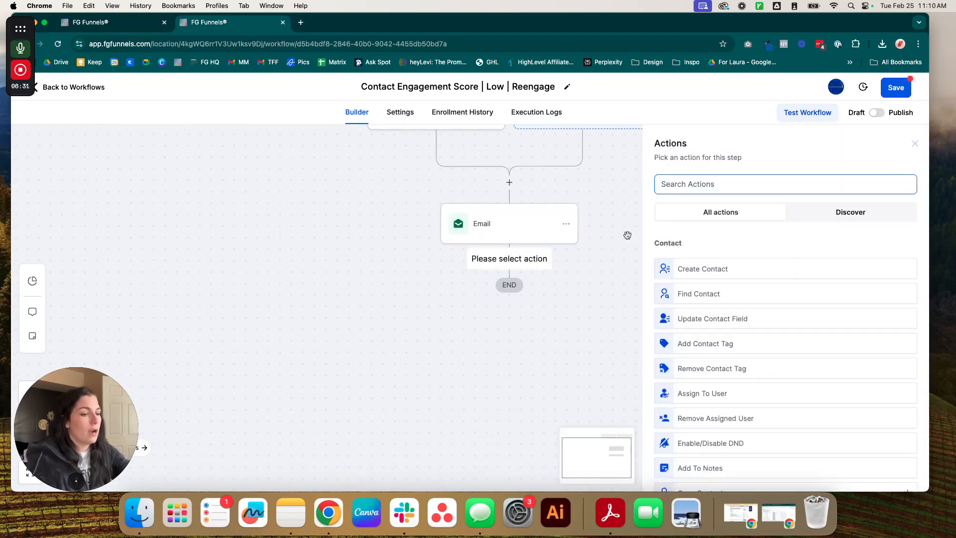
pyautogui.write('wait')
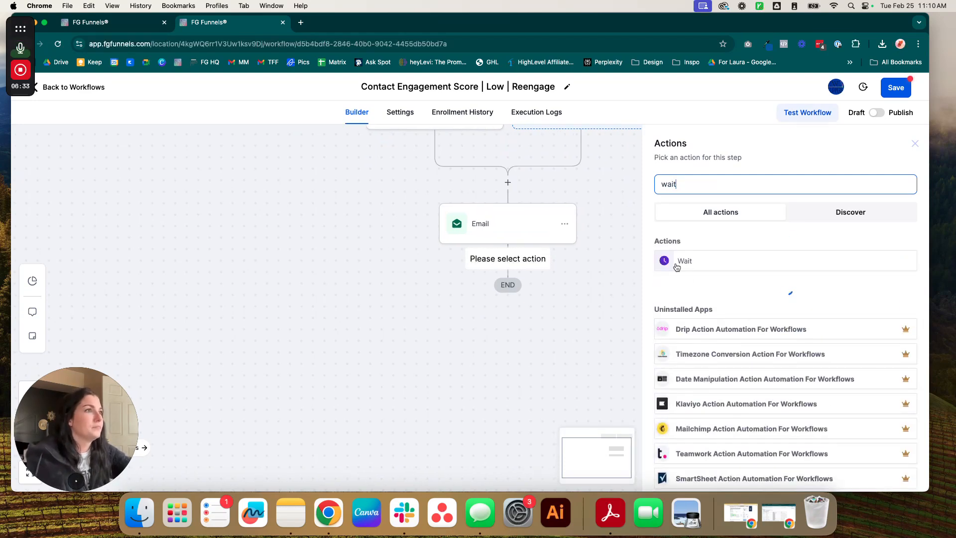
pyautogui.click(677, 263)
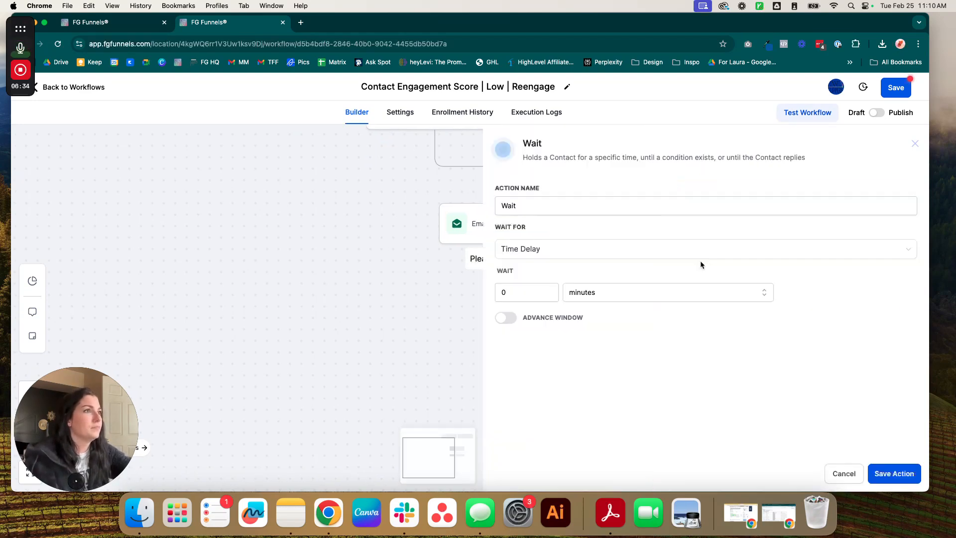
# Make the Wait action wait for Trigger Link Clicked on the "Automation Tips and Tricks" link and save it.
pyautogui.click(530, 249)
pyautogui.scroll(-3, 638, 354)
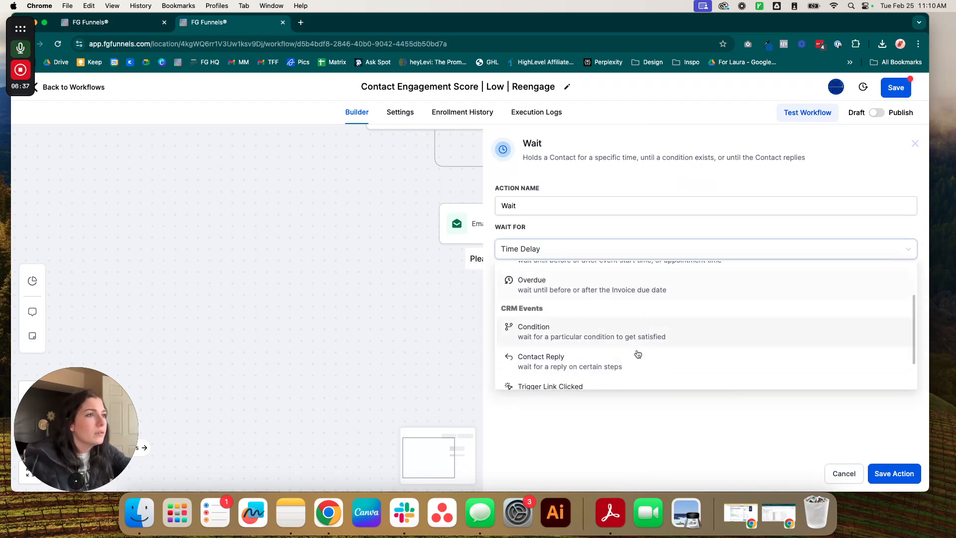
pyautogui.scroll(-2, 638, 354)
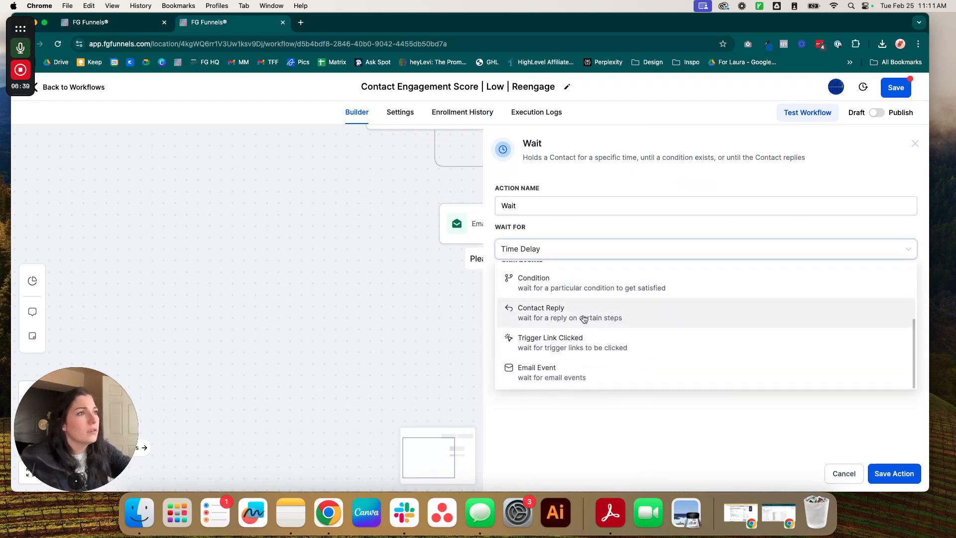
pyautogui.click(575, 345)
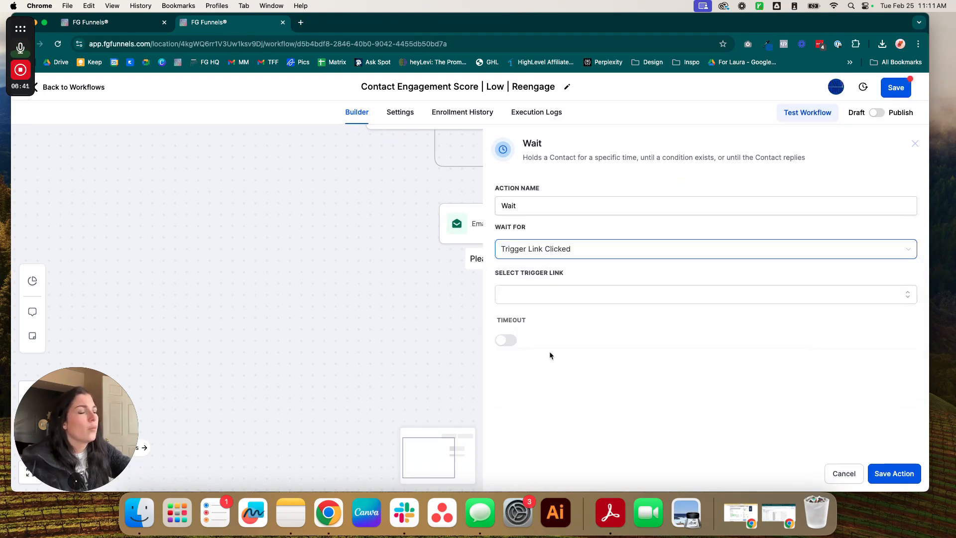
pyautogui.click(540, 293)
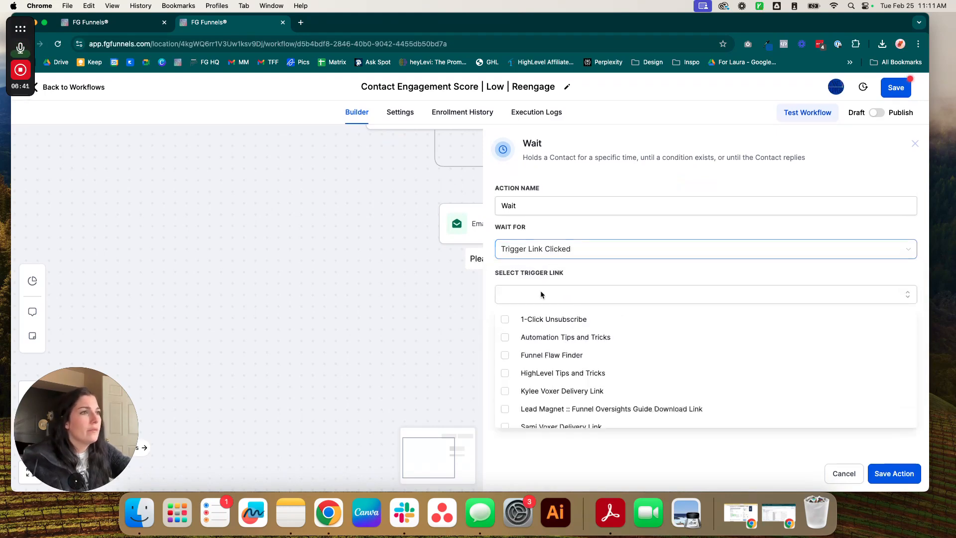
pyautogui.click(558, 342)
pyautogui.click(658, 445)
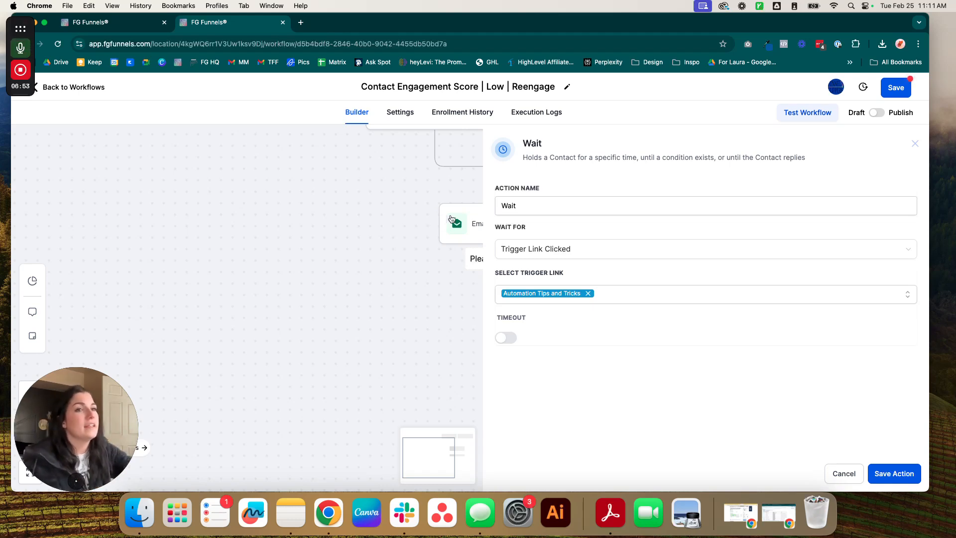
pyautogui.click(893, 475)
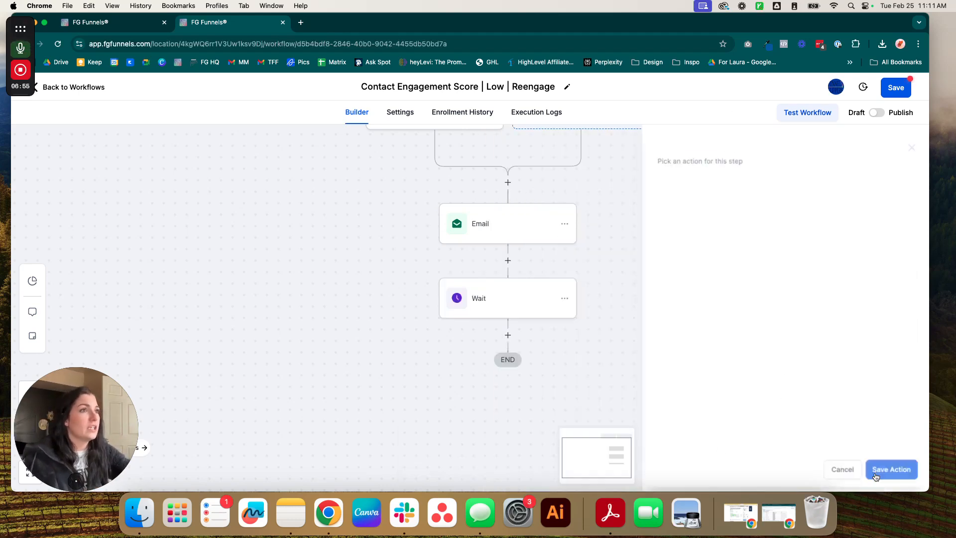
pyautogui.moveTo(666, 369); pyautogui.dragTo(656, 330)
pyautogui.click(482, 263)
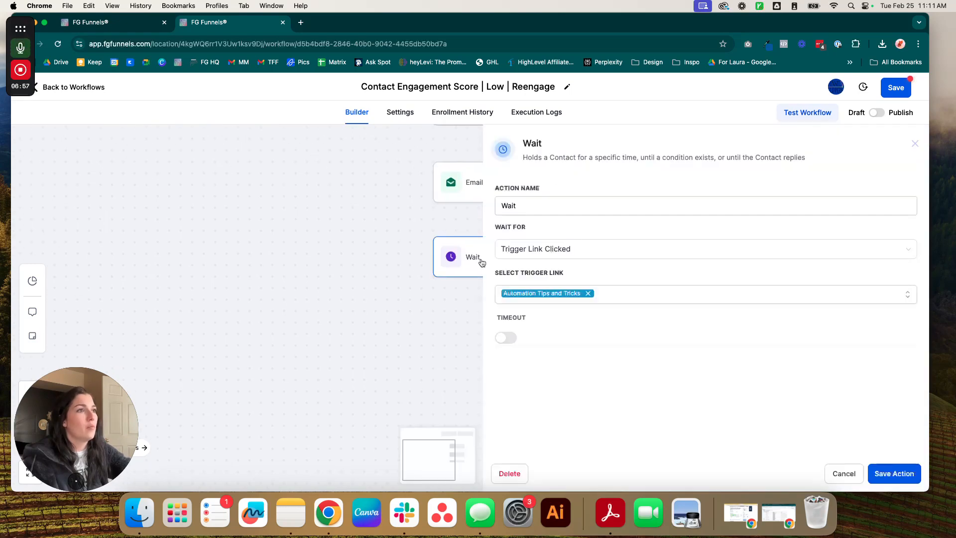
pyautogui.click(841, 474)
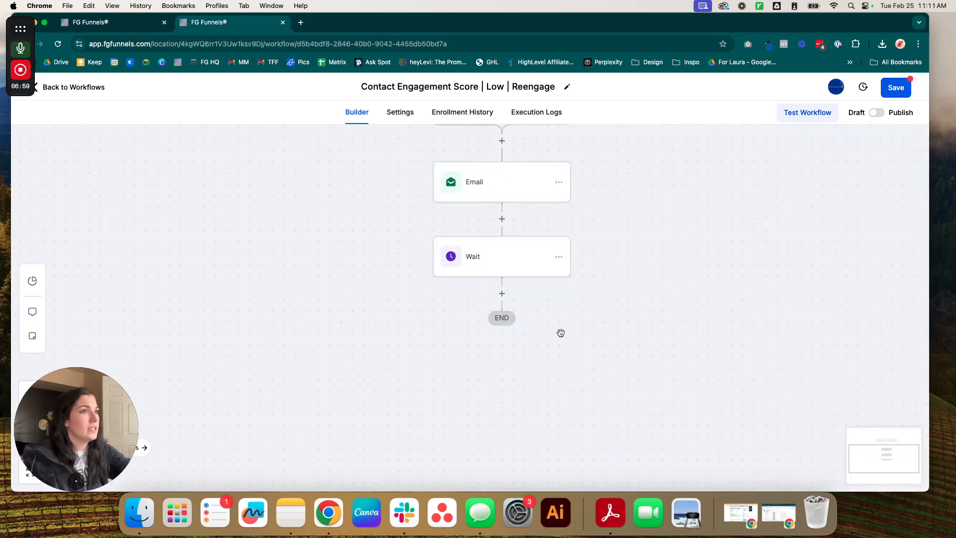
# Add a second Send Email action after the Wait action using the template "LGA> HHL Sales Email 2" and save it.
pyautogui.click(501, 295)
pyautogui.write('email')
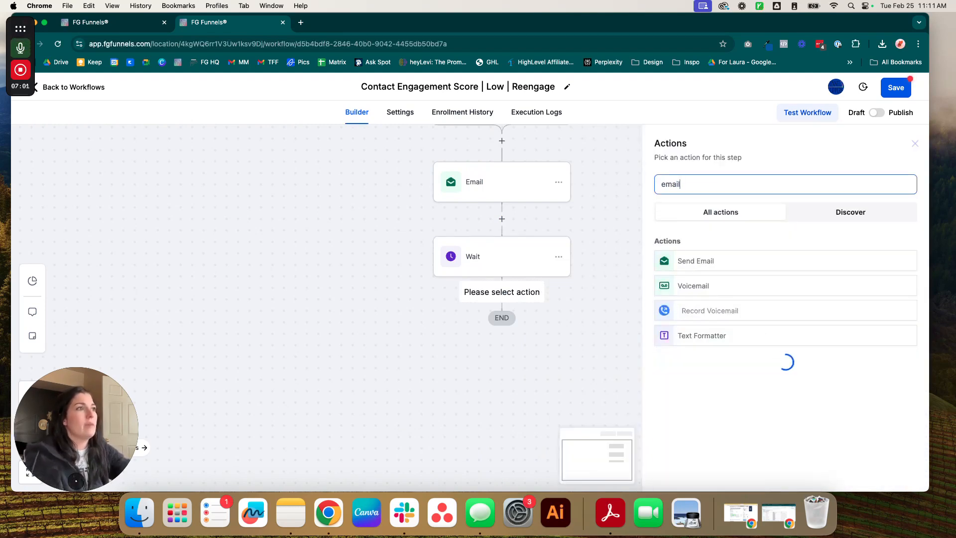
pyautogui.click(736, 261)
pyautogui.scroll(-4, 751, 414)
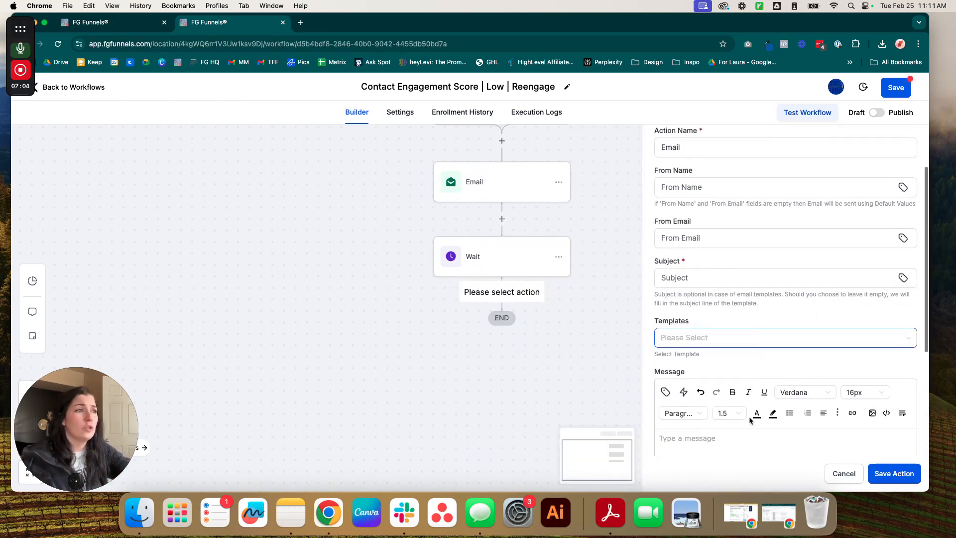
pyautogui.click(705, 349)
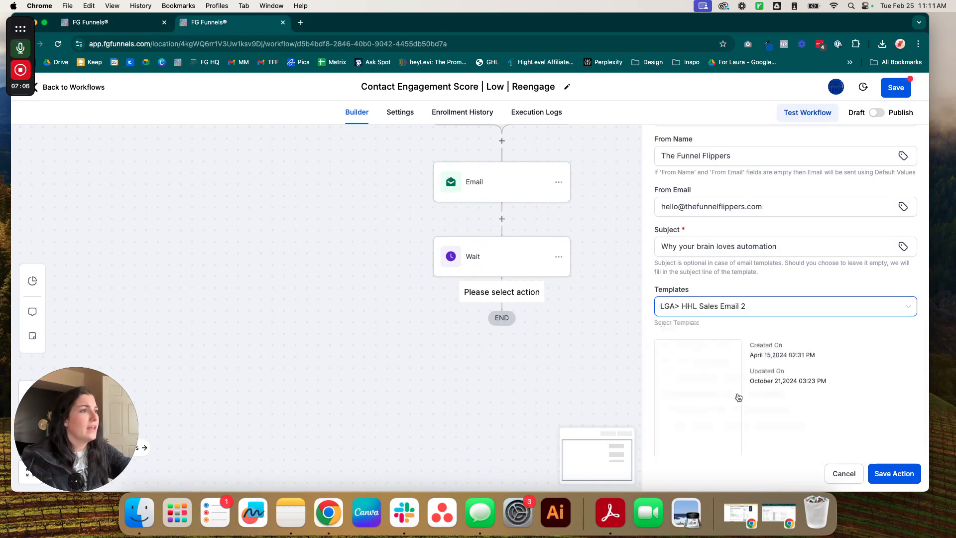
pyautogui.click(894, 473)
# Add an If / Else action after the second email action.
pyautogui.moveTo(281, 284); pyautogui.dragTo(299, 310)
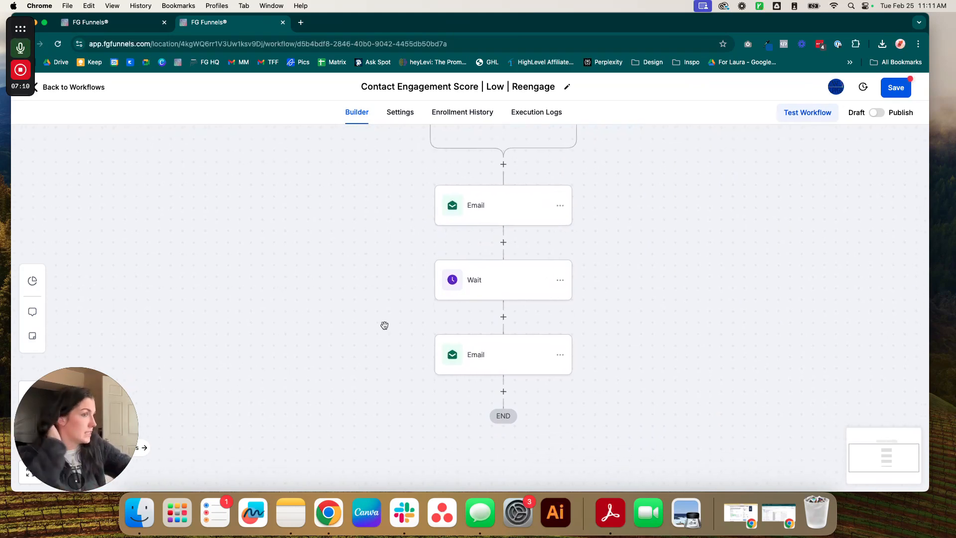
pyautogui.moveTo(723, 392); pyautogui.dragTo(720, 336)
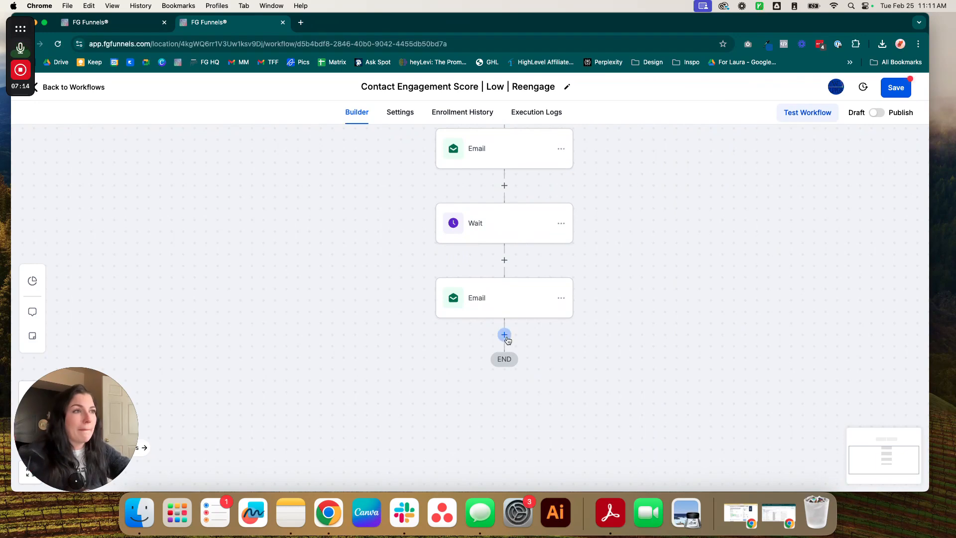
pyautogui.click(505, 334)
pyautogui.write('if')
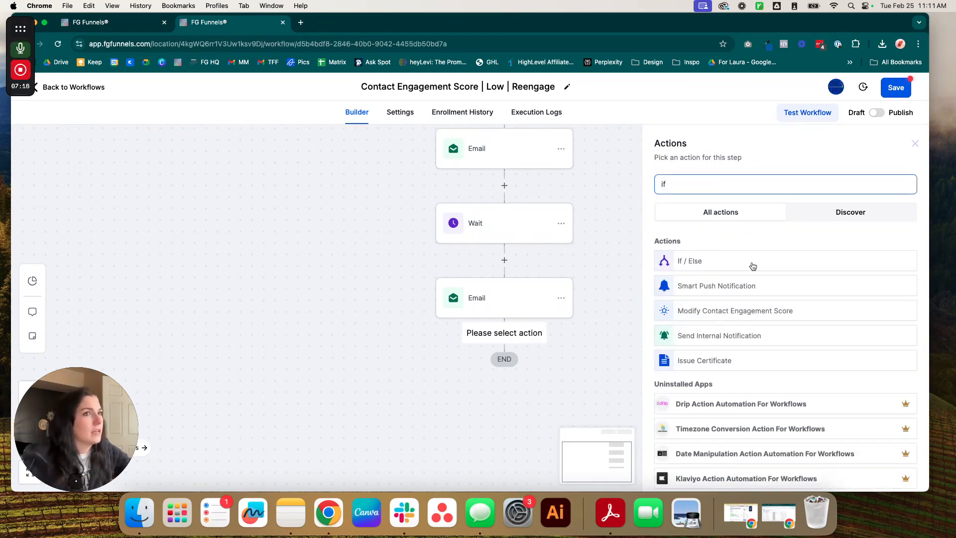
pyautogui.click(752, 263)
# Name the If / Else condition branch "Customer Replied" and the none branch "No Reply".
pyautogui.scroll(-2, 787, 277)
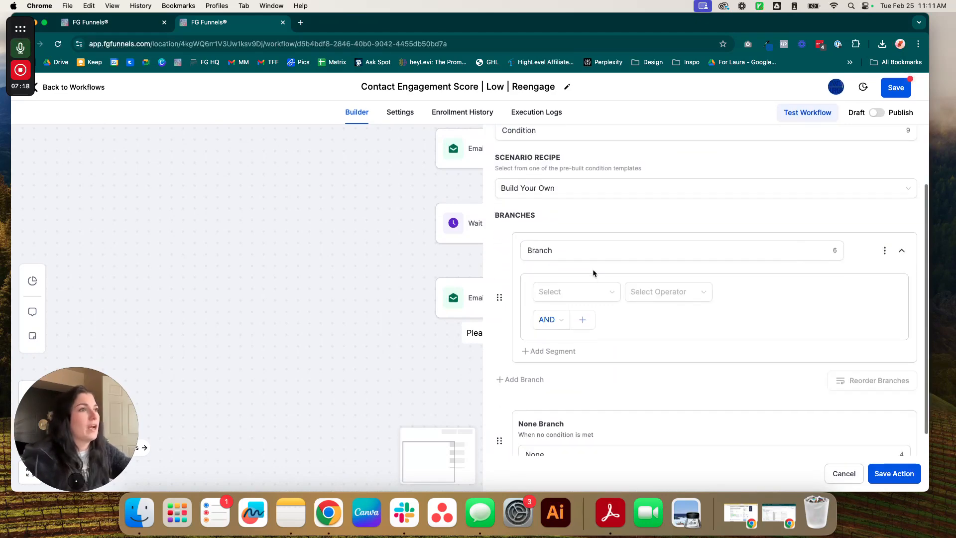
pyautogui.click(594, 255)
pyautogui.doubleClick(581, 258)
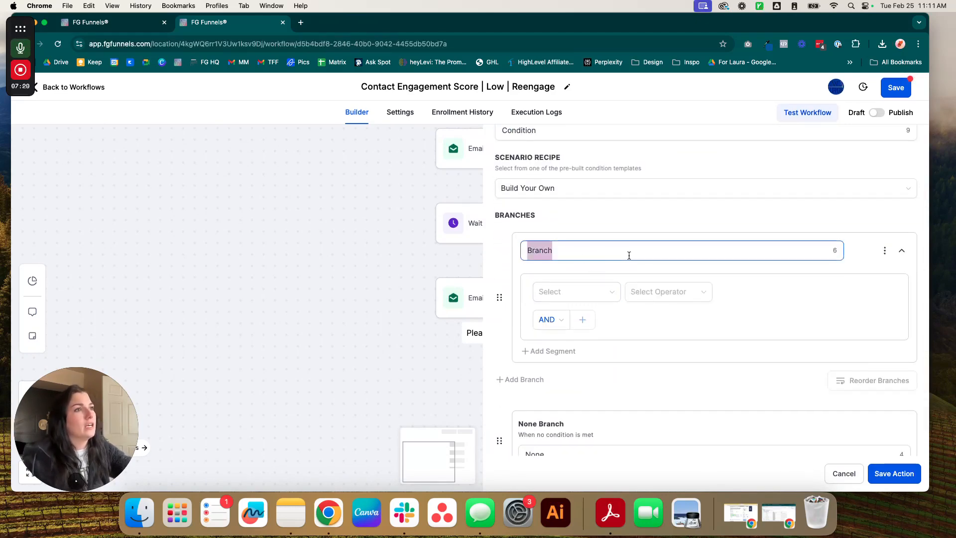
pyautogui.write('Cu')
pyautogui.press('BackSpace')
pyautogui.press('BackSpace')
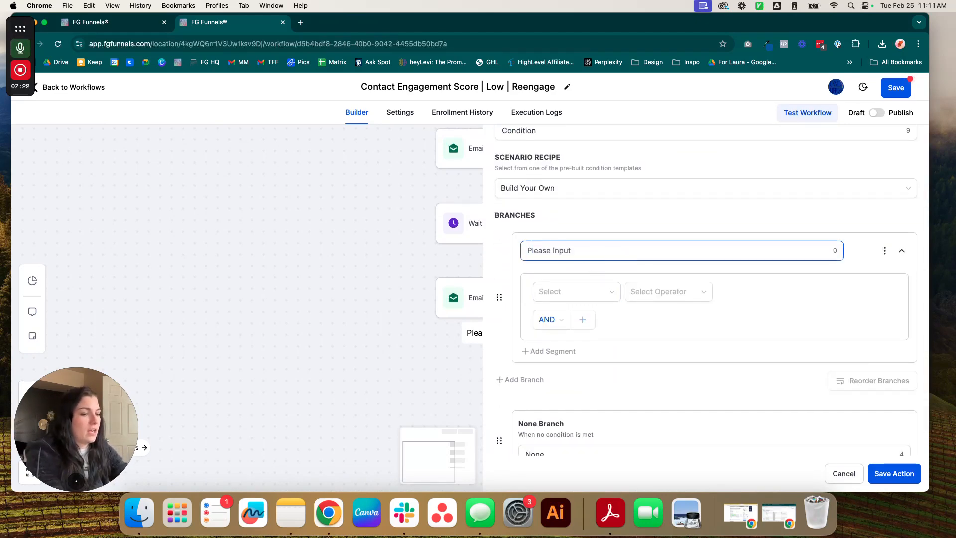
pyautogui.write('Customer Replied')
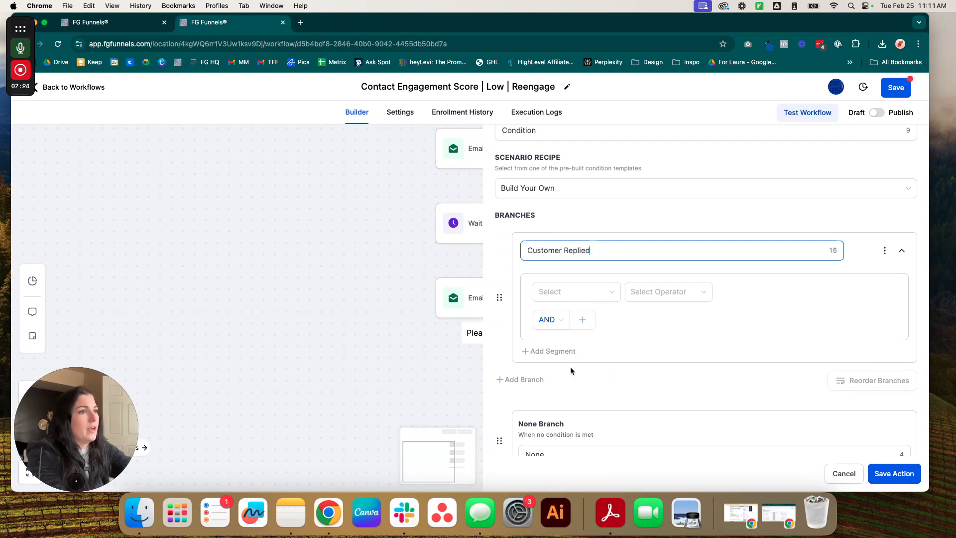
pyautogui.doubleClick(574, 452)
pyautogui.write('No Rep')
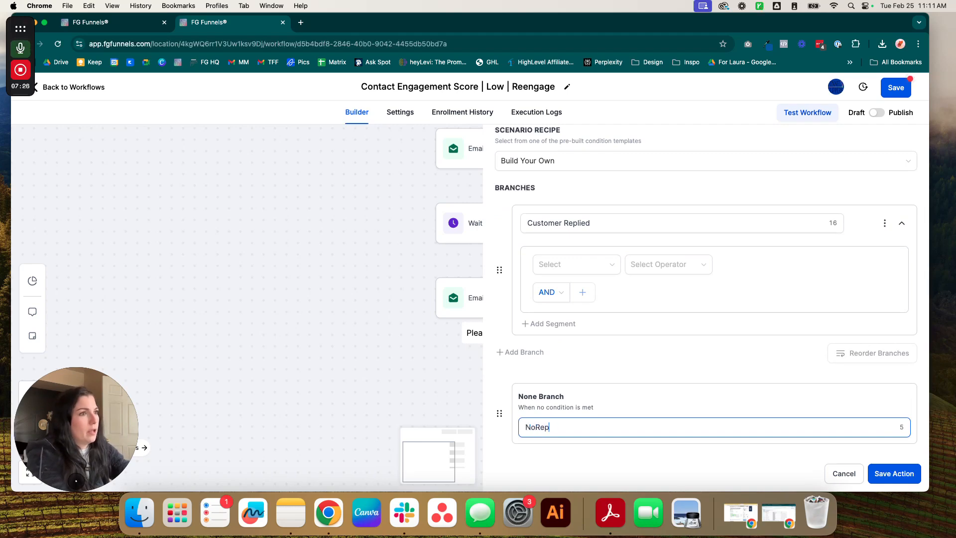
pyautogui.write('ly')
pyautogui.click(536, 427)
# Try Workflow Contact and the Contact Details fields as the "Customer Replied" condition, and discard the If / Else action.
pyautogui.click(573, 265)
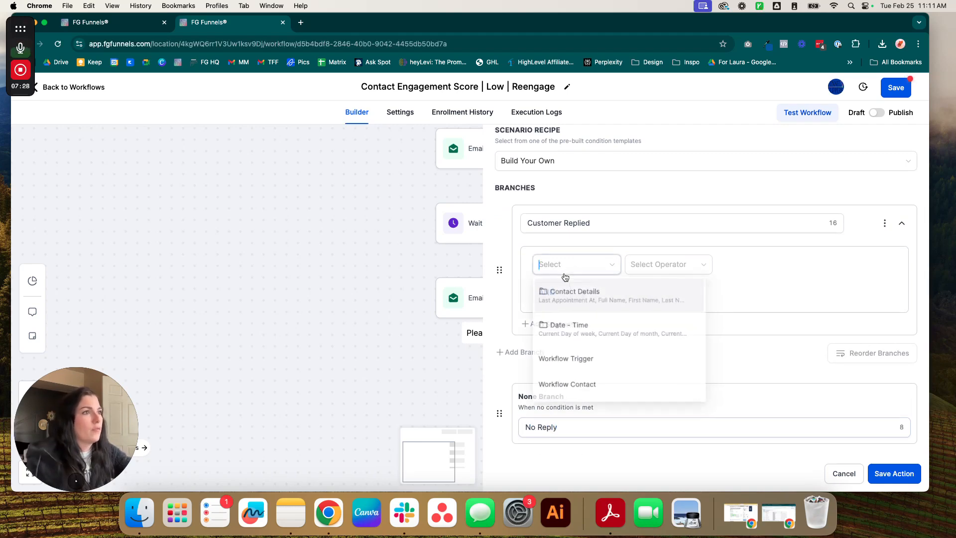
pyautogui.scroll(-5, 617, 333)
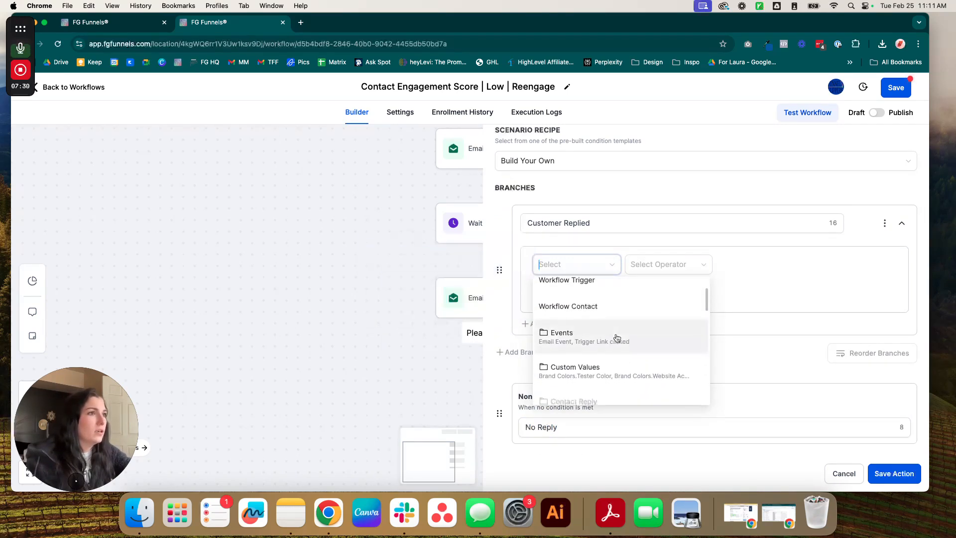
pyautogui.scroll(4, 662, 356)
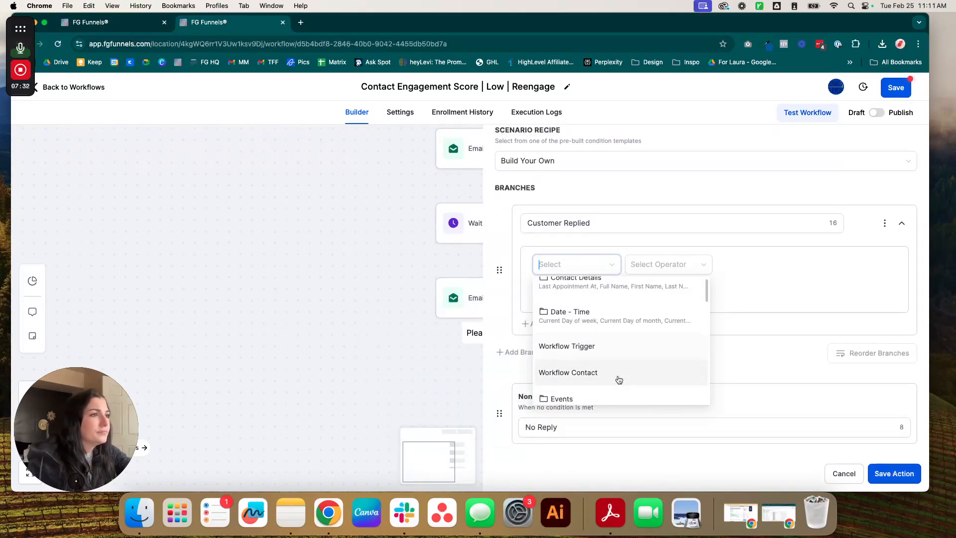
pyautogui.click(615, 374)
pyautogui.click(591, 263)
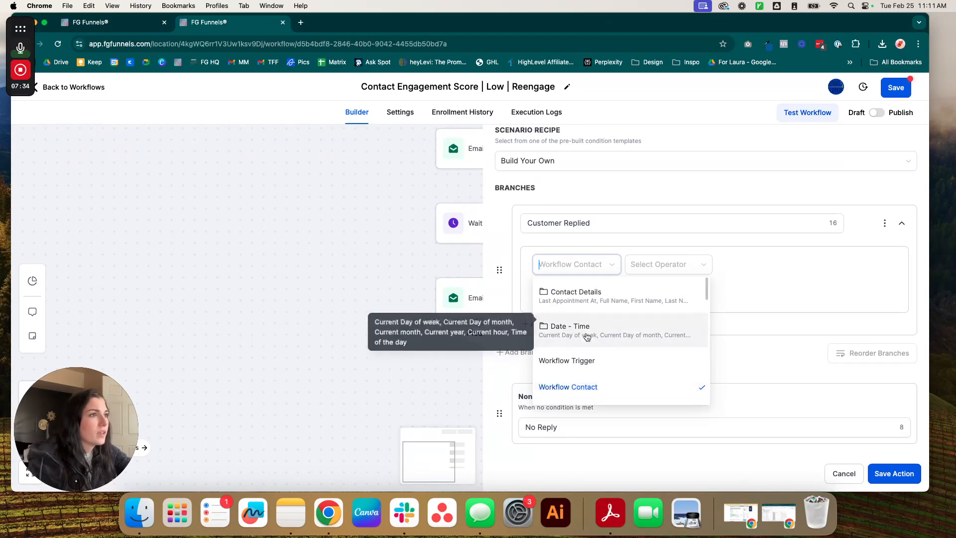
pyautogui.click(597, 295)
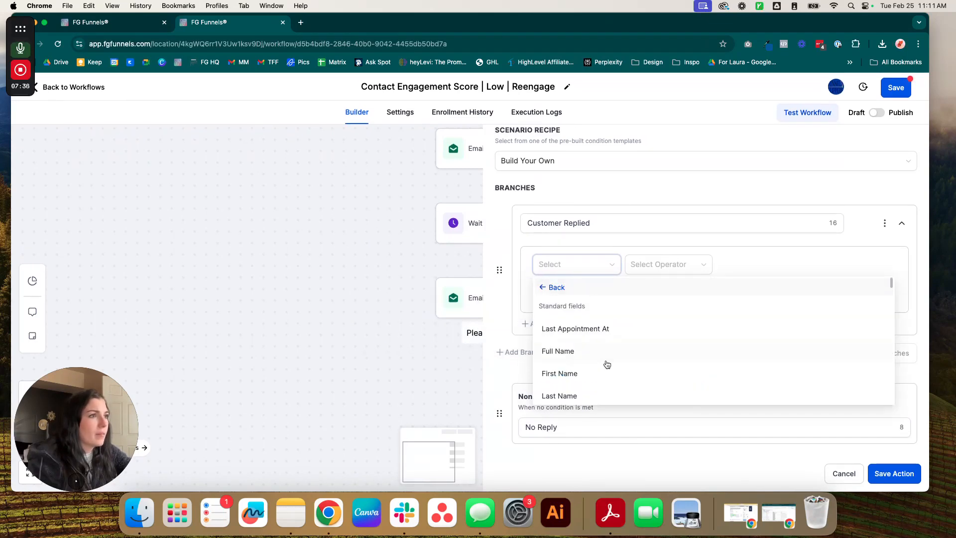
pyautogui.scroll(-5, 607, 362)
pyautogui.scroll(-8, 609, 361)
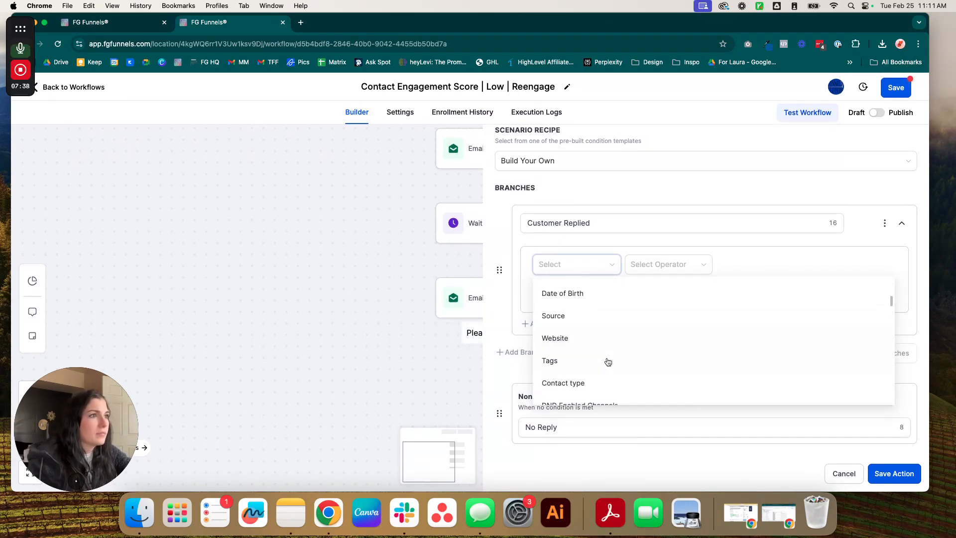
pyautogui.scroll(-5, 607, 362)
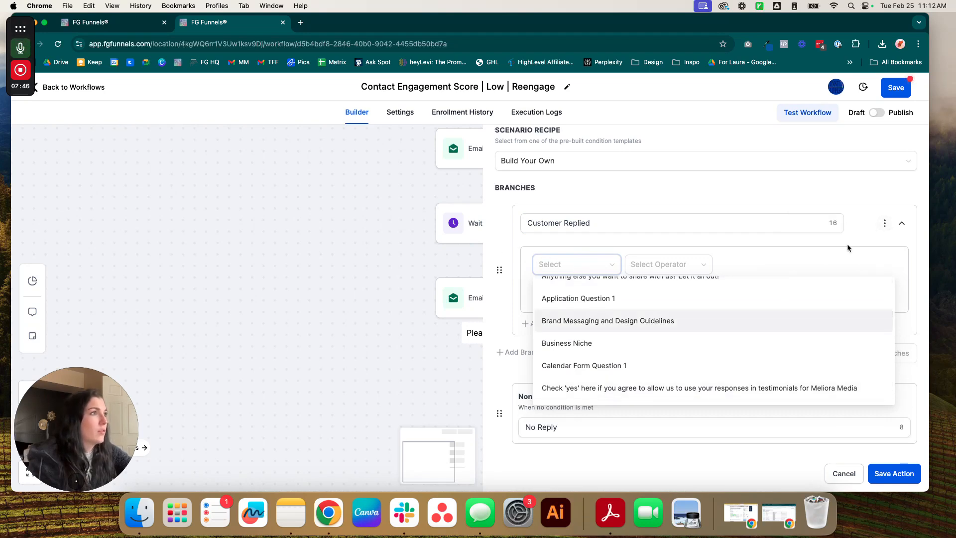
pyautogui.click(840, 472)
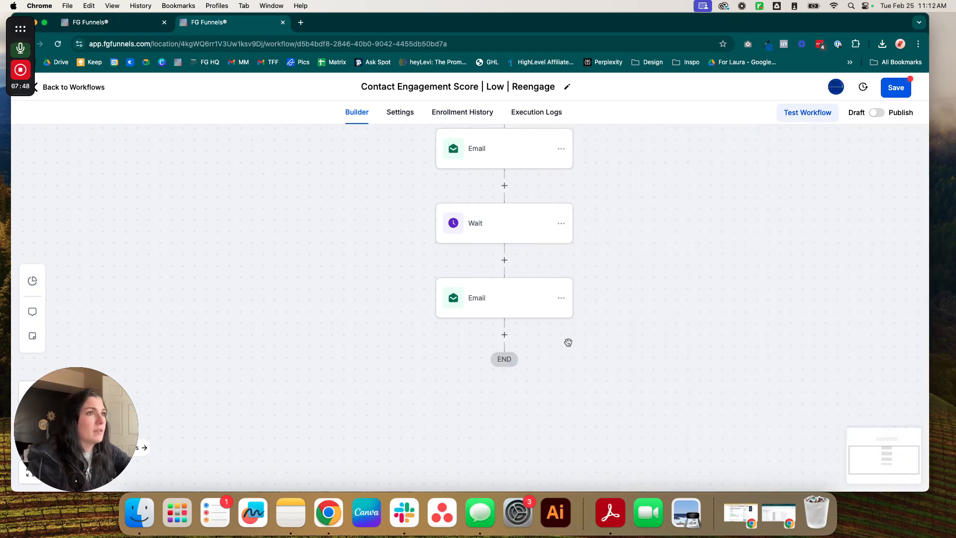
# Add a Wait action after the second email action.
pyautogui.click(504, 335)
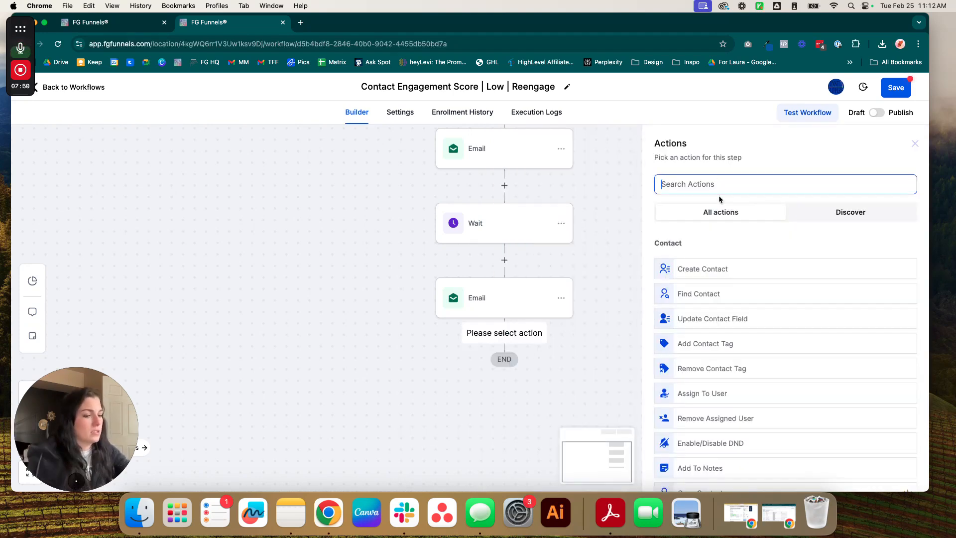
pyautogui.write('if')
pyautogui.press('BackSpace')
pyautogui.press('BackSpace')
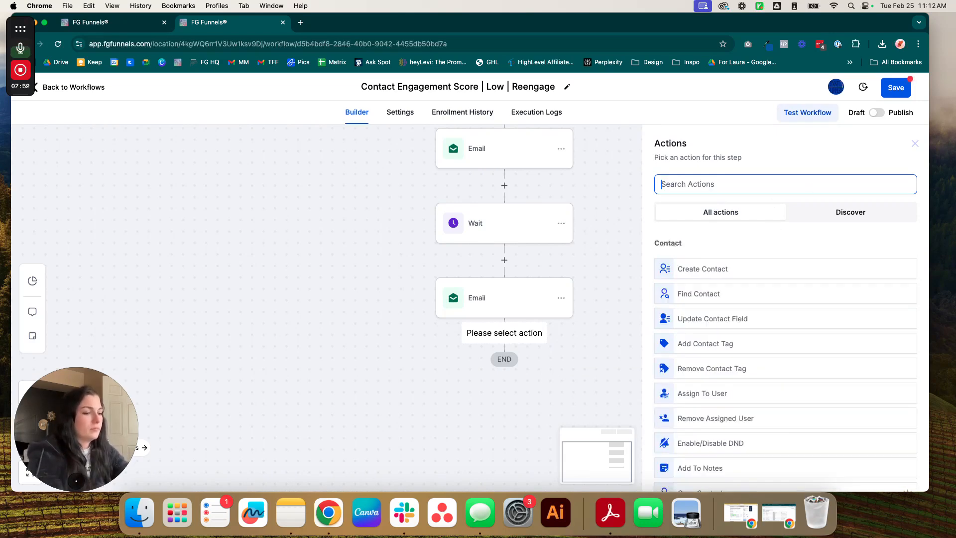
pyautogui.write('wait')
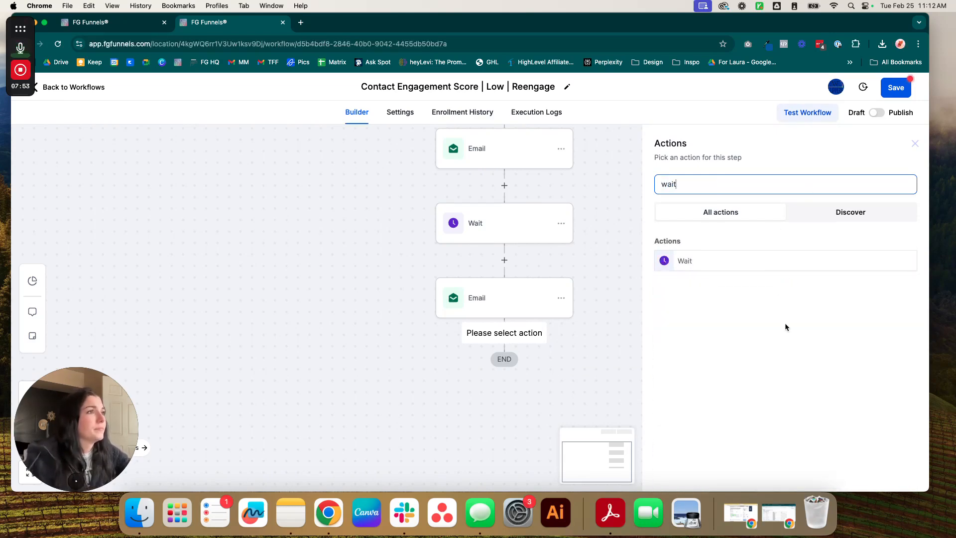
pyautogui.click(710, 259)
# Make the new Wait action wait for Contact Reply to the second Email entry in the step list, and save the action.
pyautogui.click(539, 250)
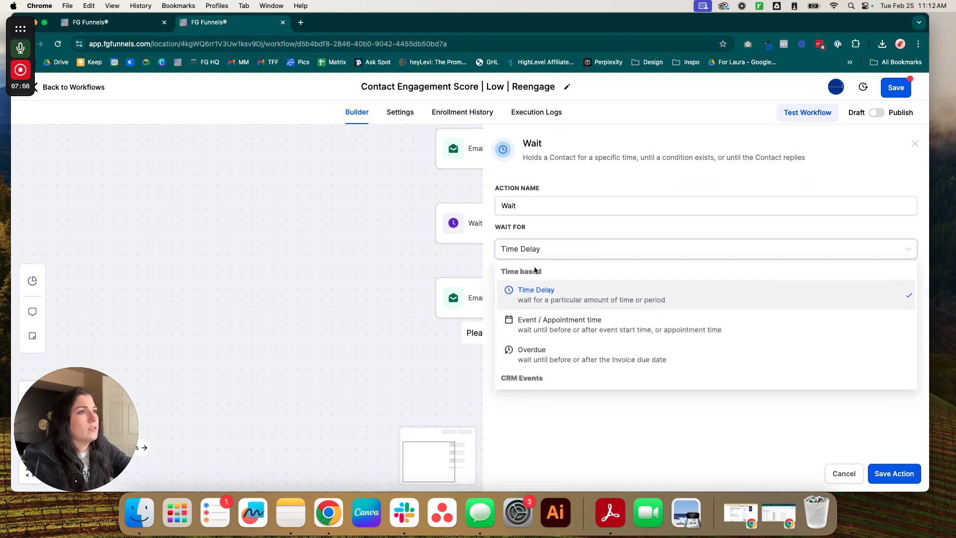
pyautogui.scroll(-2, 595, 354)
pyautogui.scroll(-1, 590, 350)
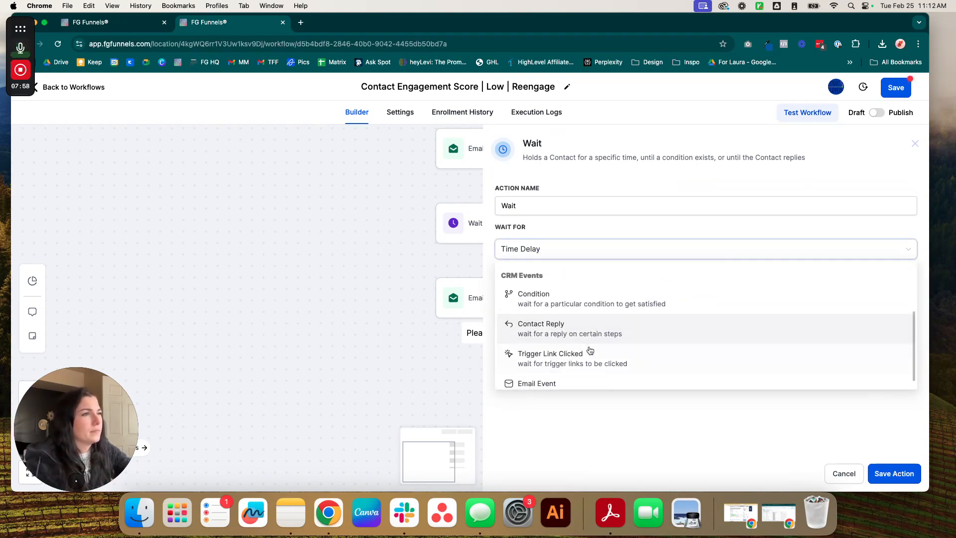
pyautogui.click(565, 325)
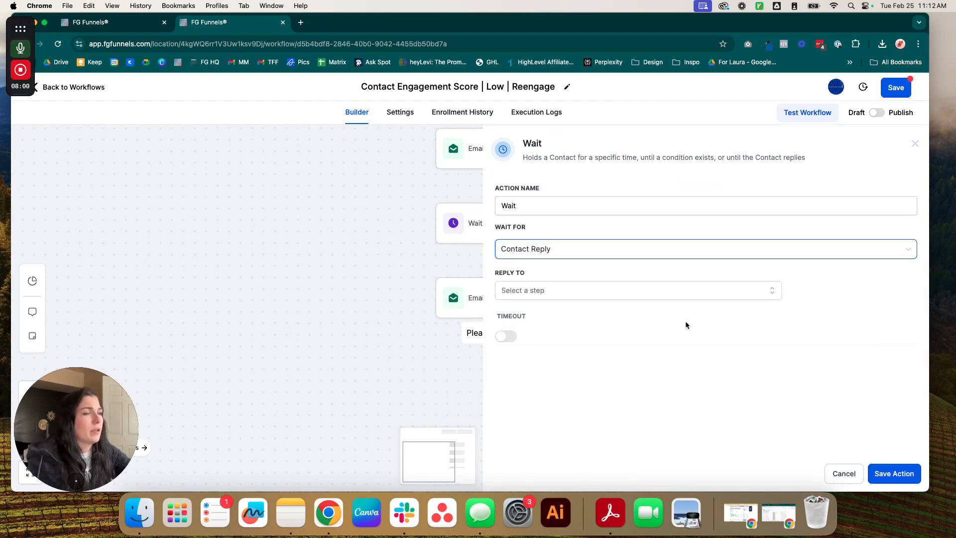
pyautogui.click(555, 290)
pyautogui.click(534, 350)
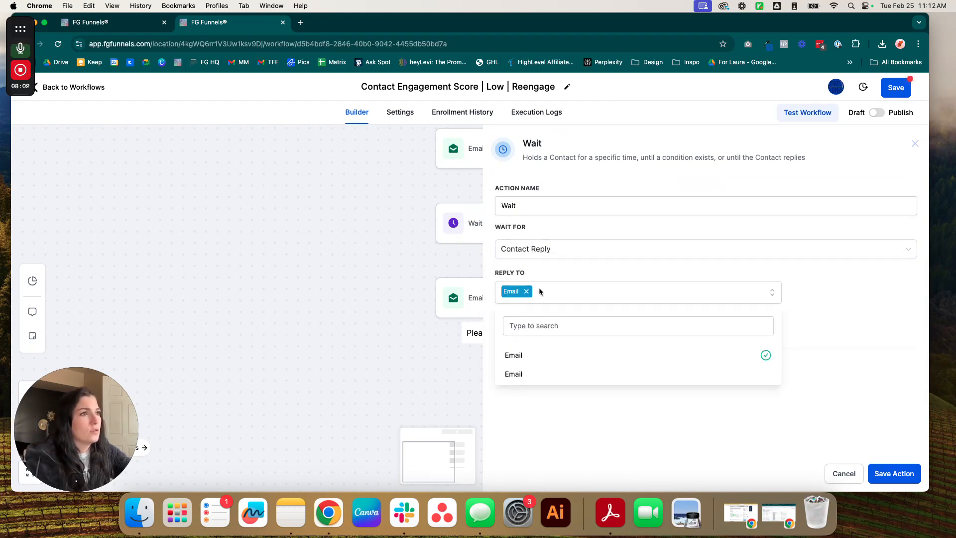
pyautogui.click(526, 295)
pyautogui.click(523, 369)
pyautogui.click(871, 340)
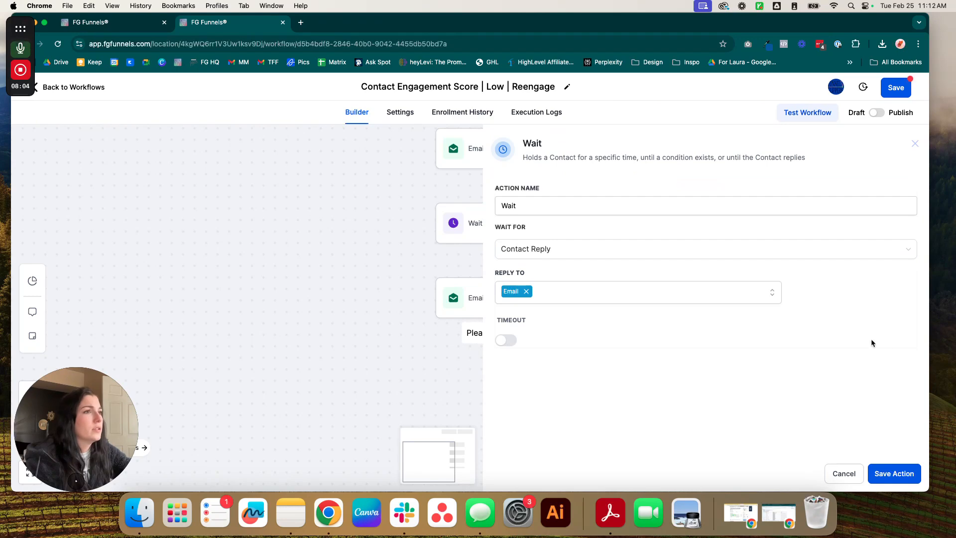
pyautogui.click(891, 472)
# Save the "Contact Engagement Score | Low | Reengage" workflow and dismiss the notification.
pyautogui.scroll(-2, 725, 301)
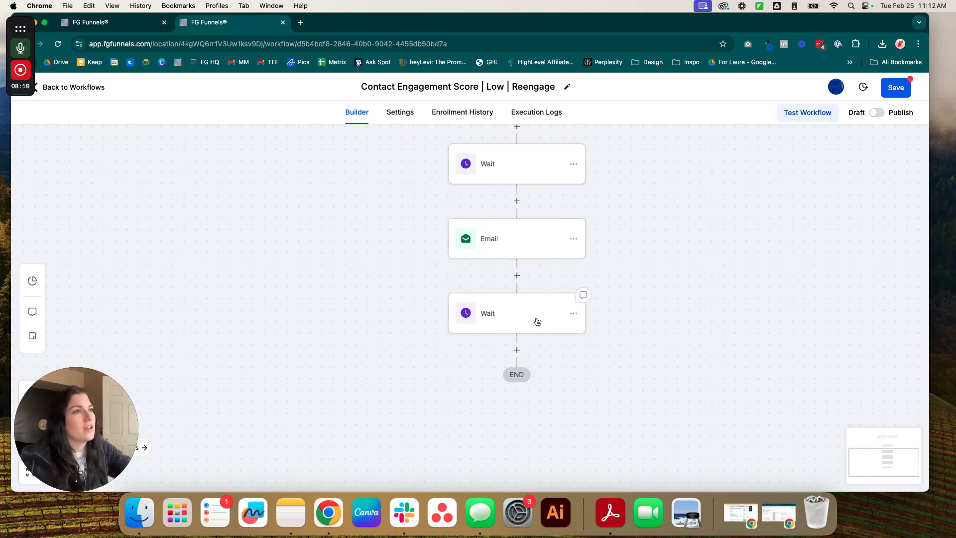
pyautogui.scroll(2, 601, 286)
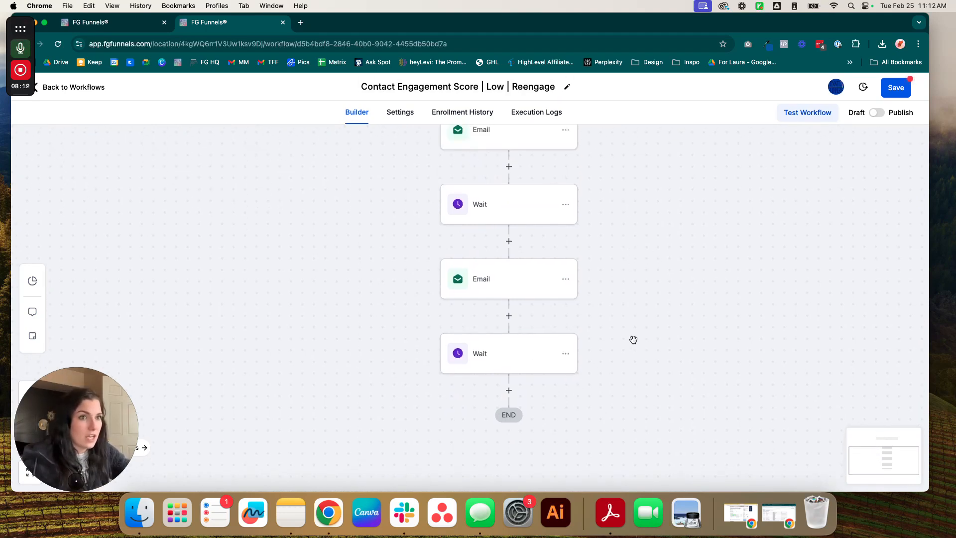
pyautogui.scroll(-2, 634, 339)
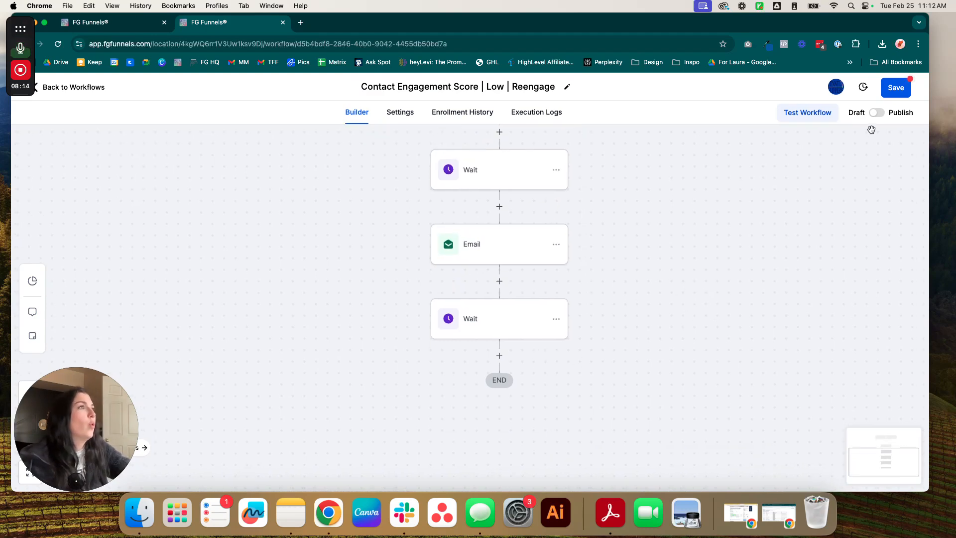
pyautogui.click(895, 87)
pyautogui.moveTo(530, 174); pyautogui.dragTo(537, 180)
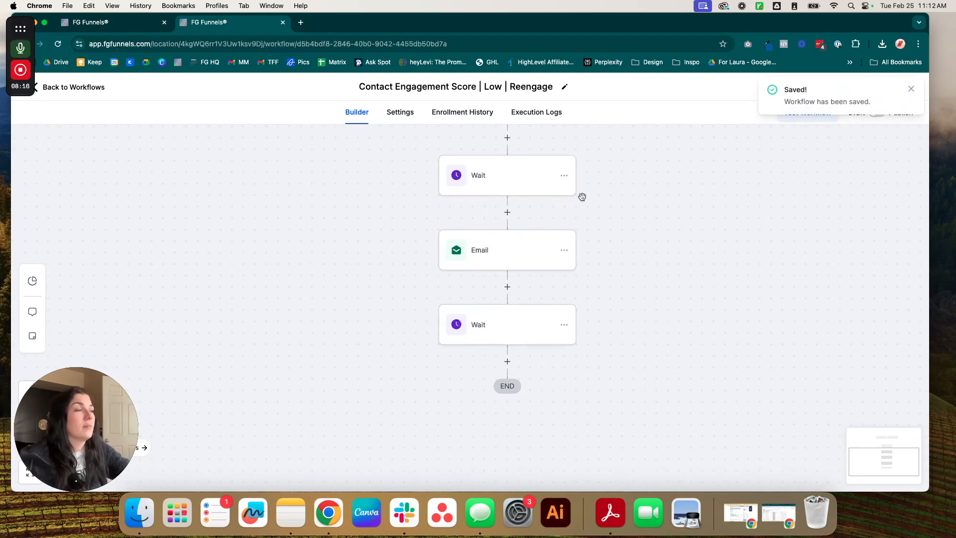
pyautogui.click(911, 89)
# Leave the workflow builder and open the Contacts smart list.
pyautogui.scroll(5, 765, 277)
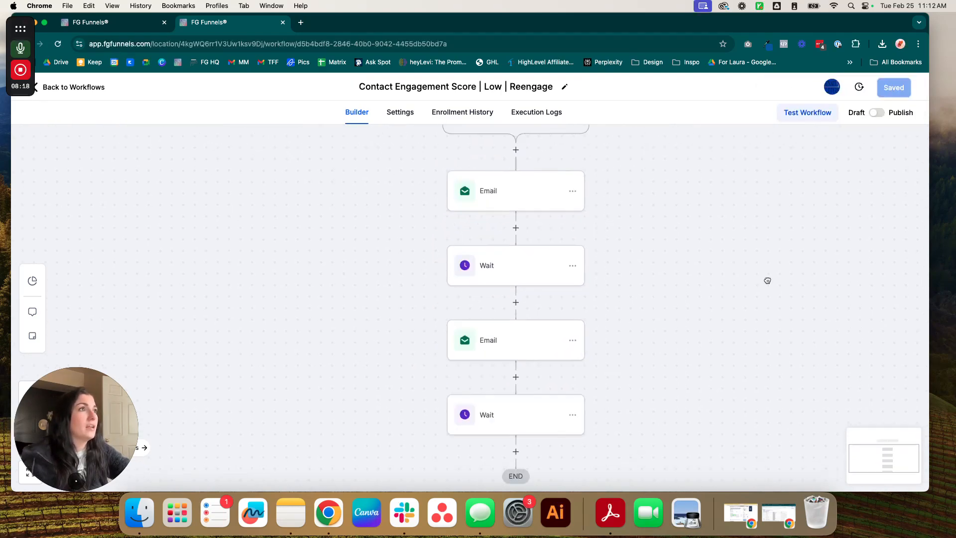
pyautogui.moveTo(325, 161); pyautogui.dragTo(330, 164)
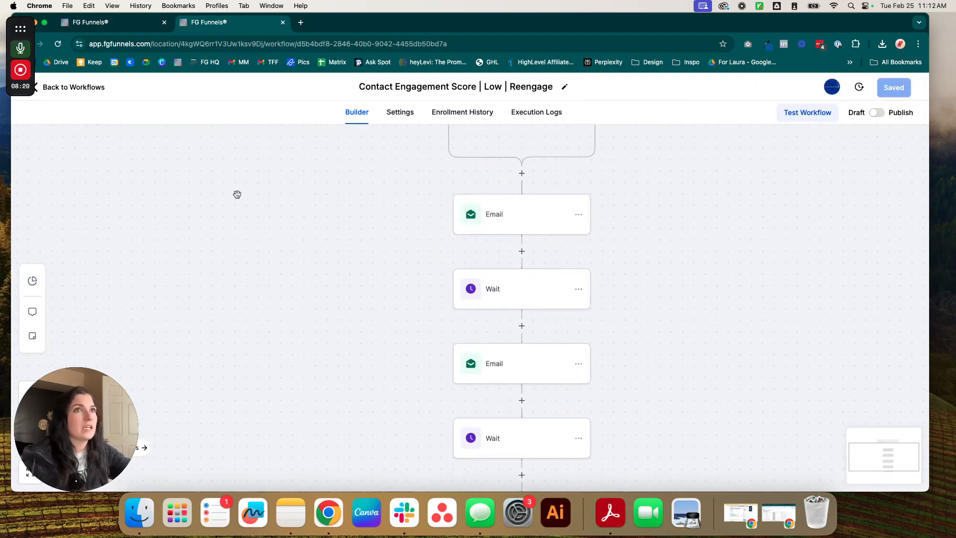
pyautogui.scroll(5, 237, 194)
pyautogui.click(72, 87)
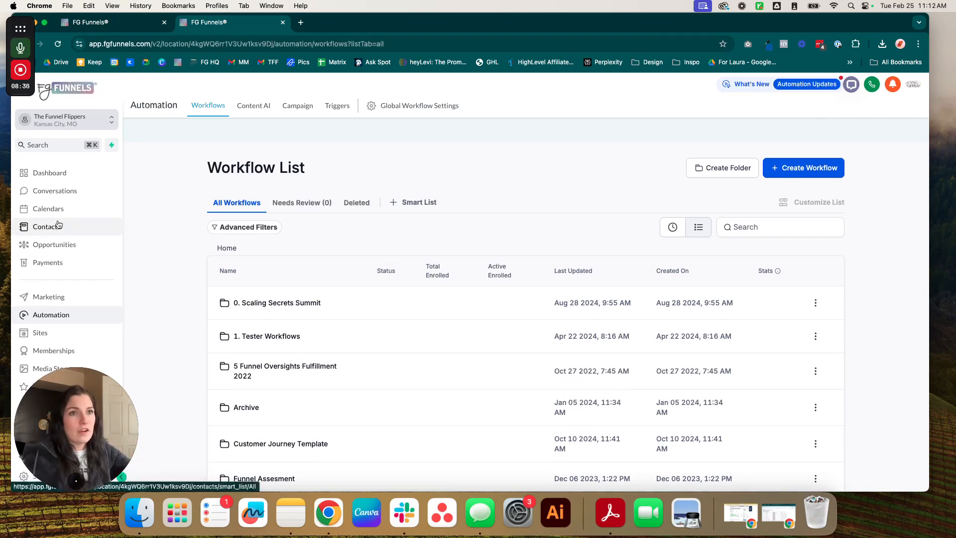
pyautogui.click(83, 227)
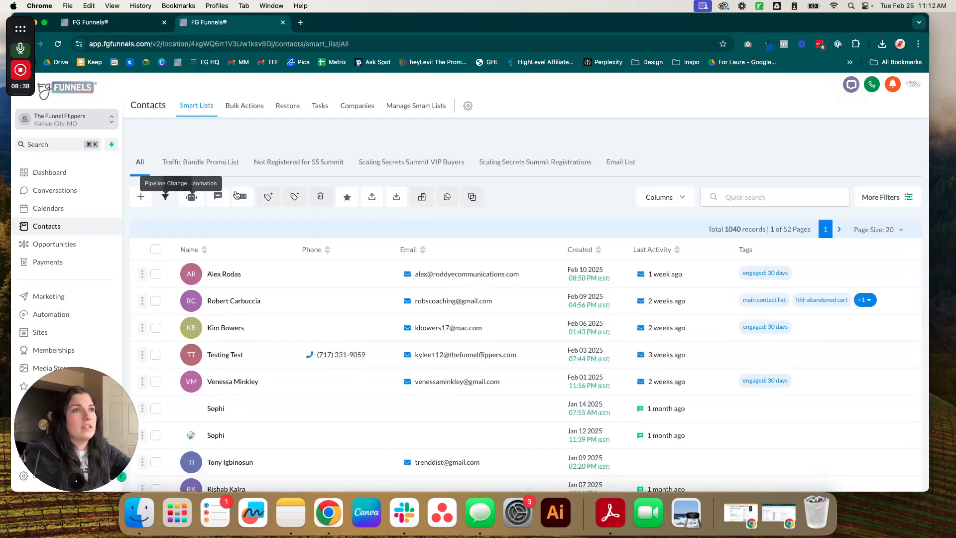
# Open the additional contact filters, search them for "cont", and clear the search.
pyautogui.click(889, 197)
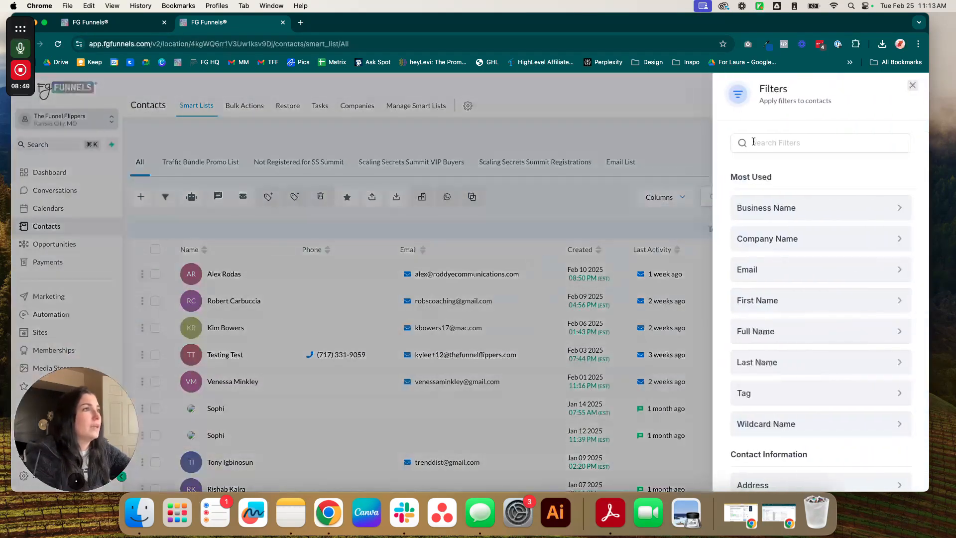
pyautogui.click(812, 145)
pyautogui.write('conta')
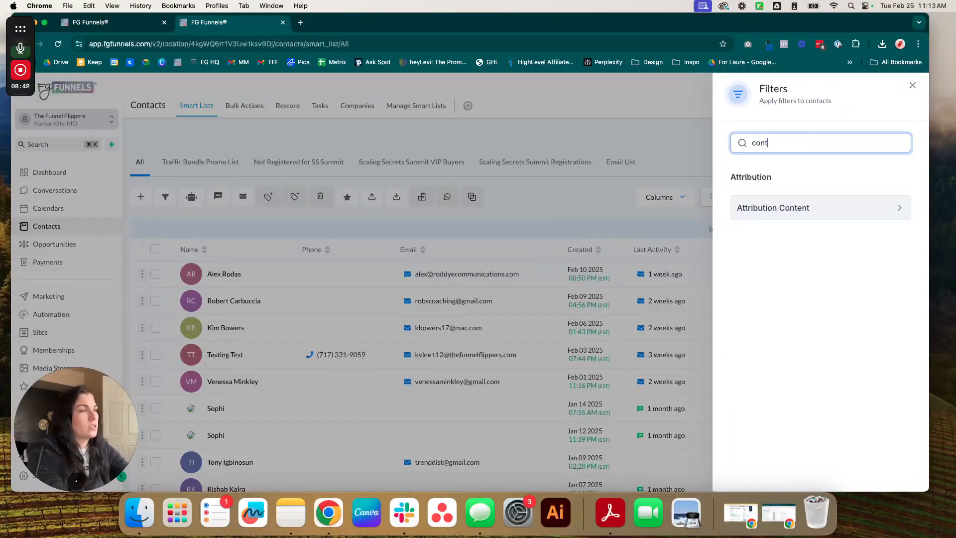
pyautogui.press('BackSpace')
pyautogui.press('BackSpace')
pyautogui.press('BackSpace')
pyautogui.press('BackSpace')
pyautogui.press('BackSpace')
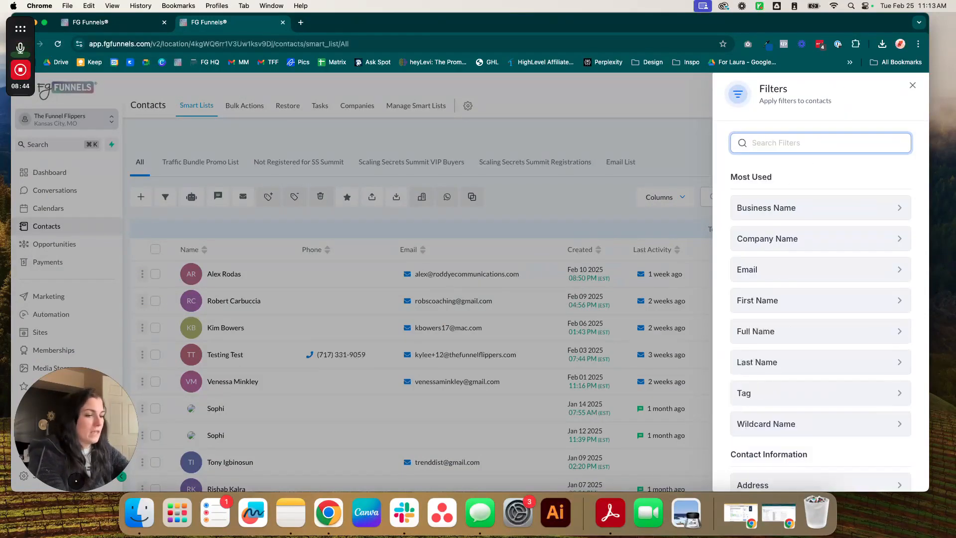
# Search the contact filters for "engag" and clear the search text.
pyautogui.write('en')
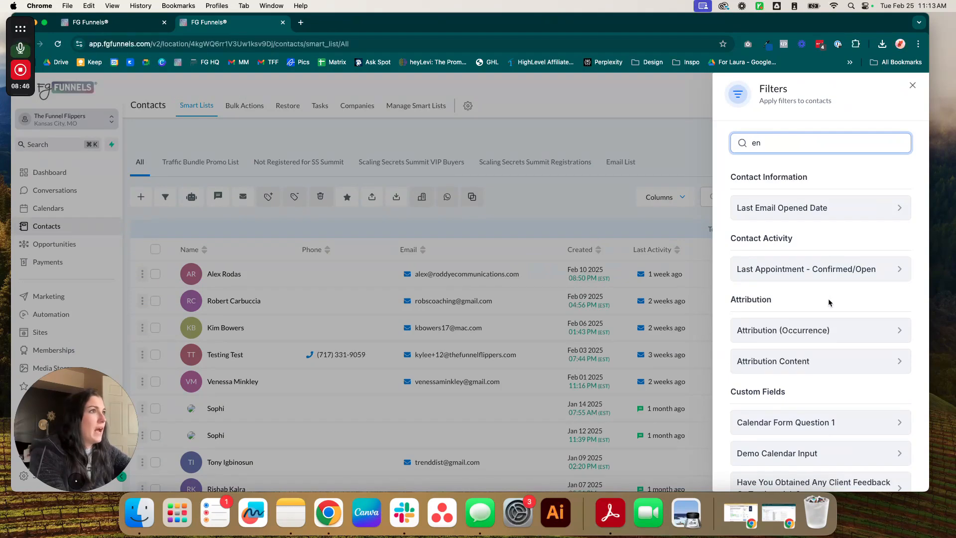
pyautogui.write('gag')
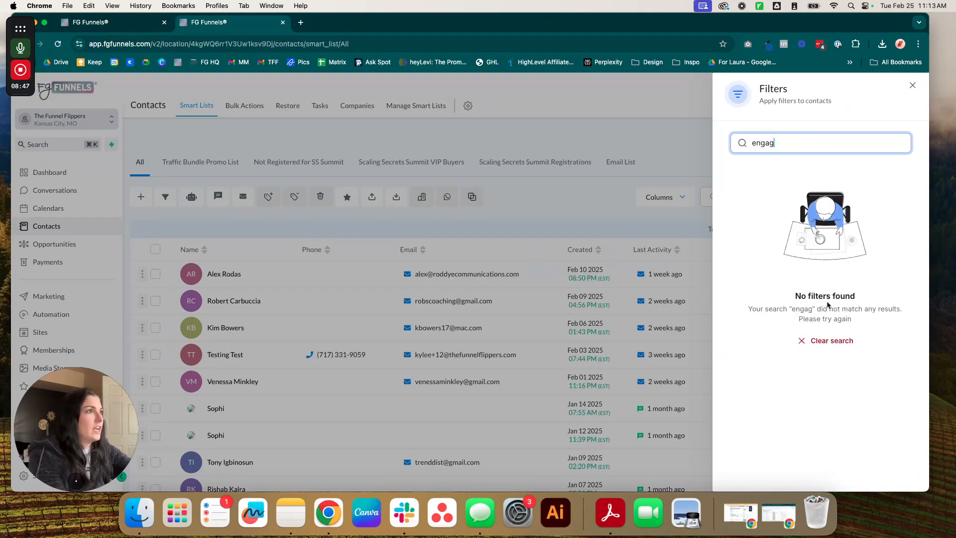
pyautogui.click(811, 342)
pyautogui.doubleClick(817, 145)
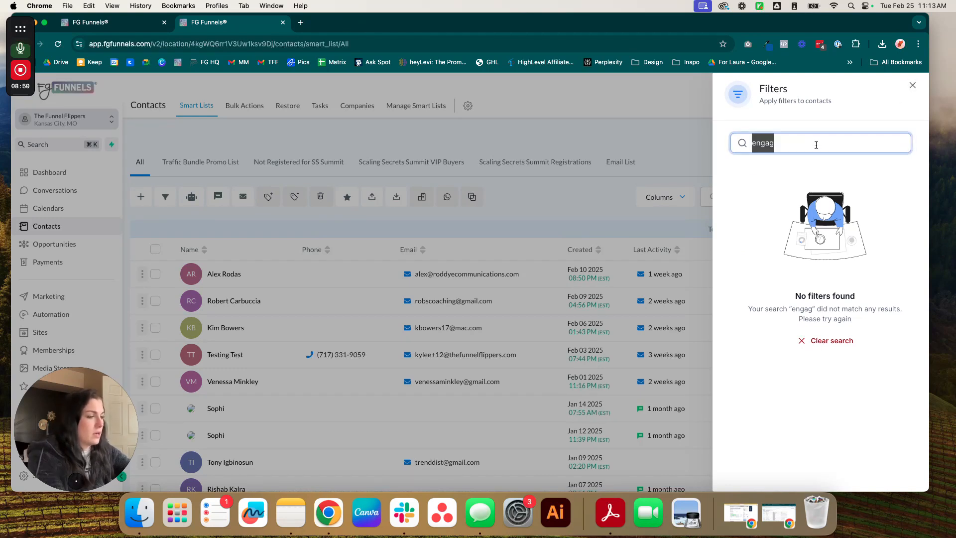
pyautogui.press('BackSpace')
# Look through the full filter list, from contact information to custom fields, for an engagement score filter, and close the filters.
pyautogui.scroll(-8, 810, 313)
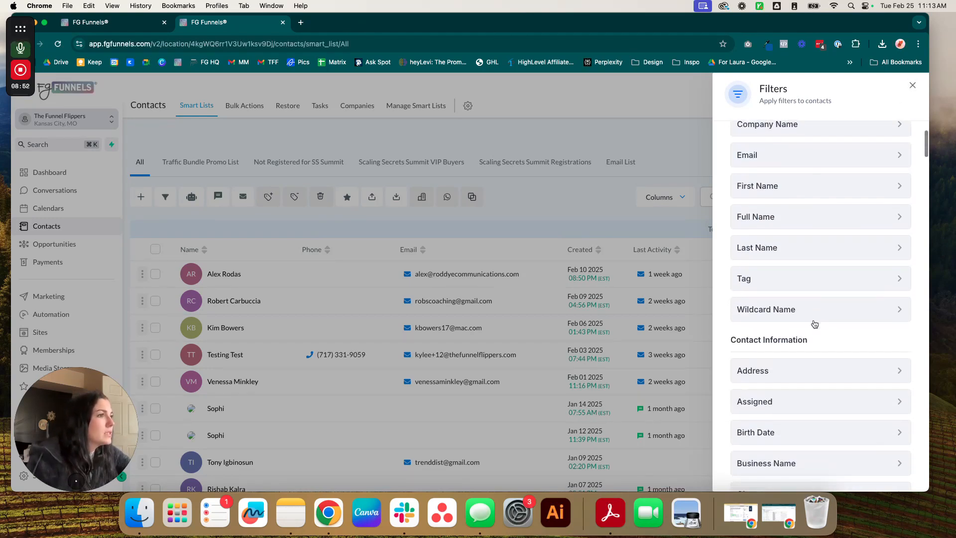
pyautogui.scroll(-5, 813, 339)
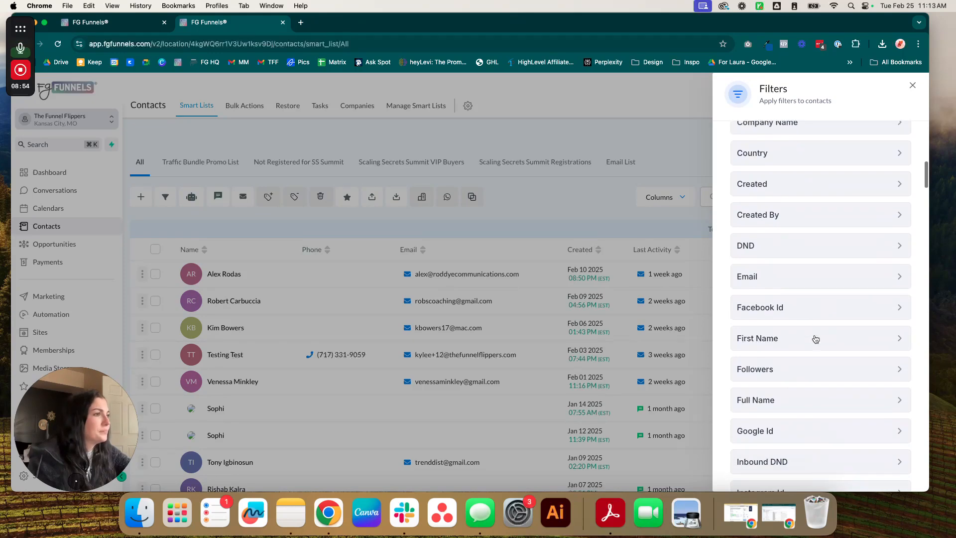
pyautogui.scroll(-5, 815, 337)
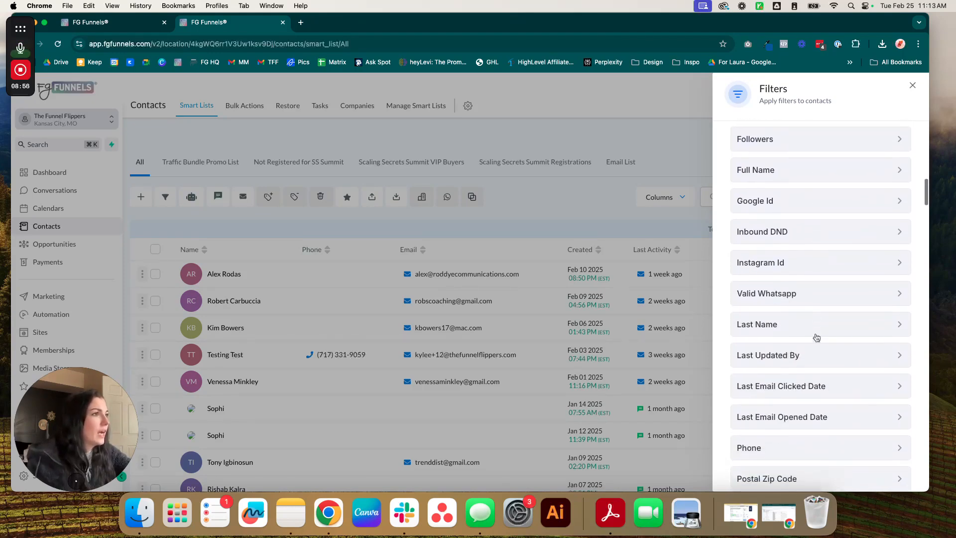
pyautogui.scroll(-5, 817, 337)
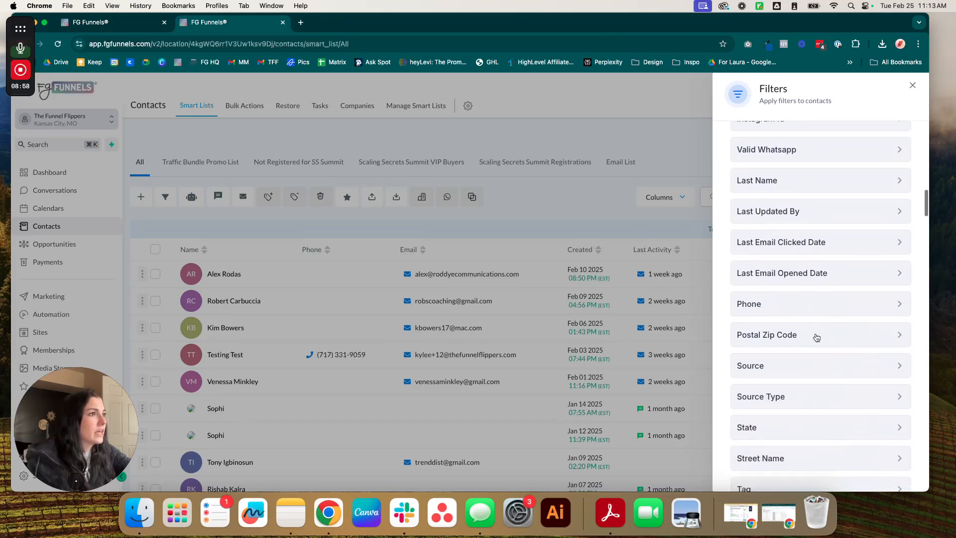
pyautogui.scroll(-5, 815, 338)
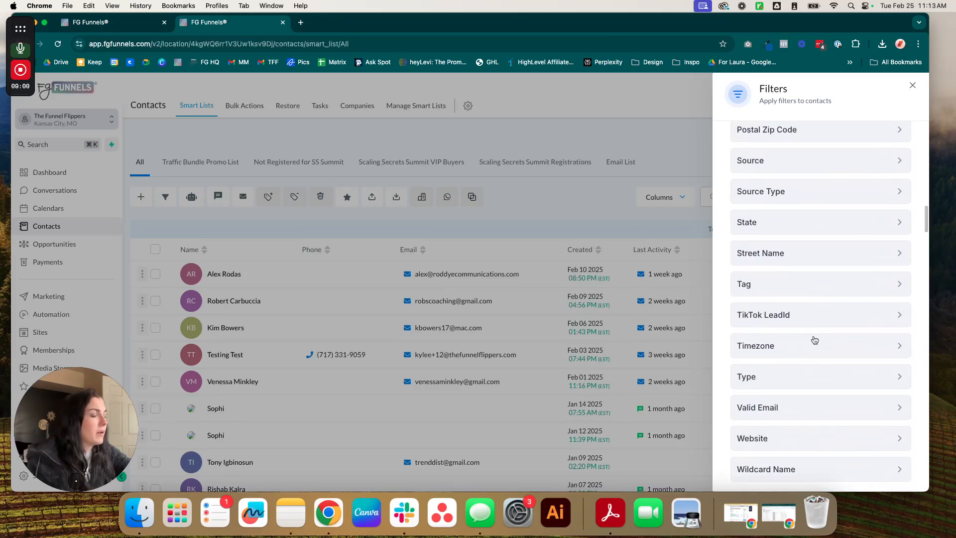
pyautogui.scroll(-4, 817, 341)
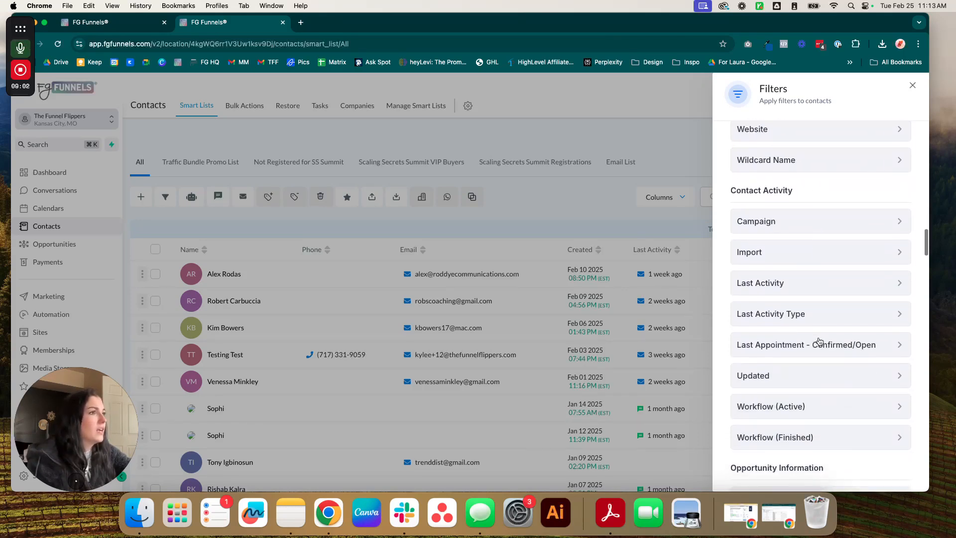
pyautogui.scroll(-10, 817, 339)
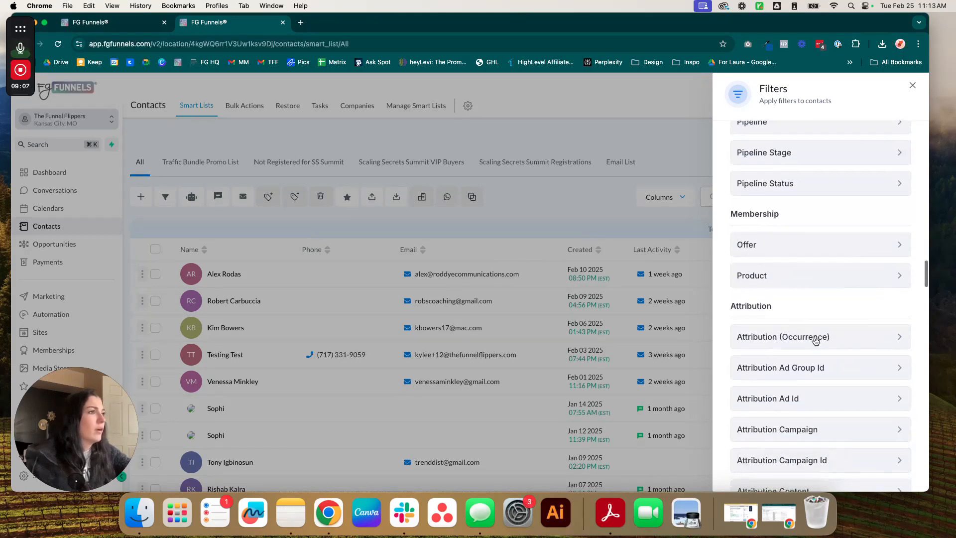
pyautogui.scroll(-10, 817, 342)
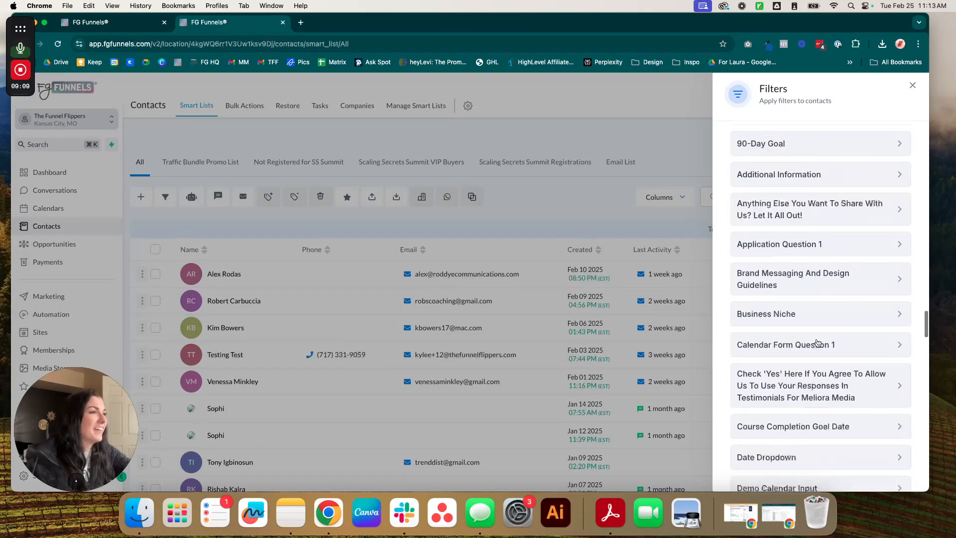
pyautogui.click(570, 212)
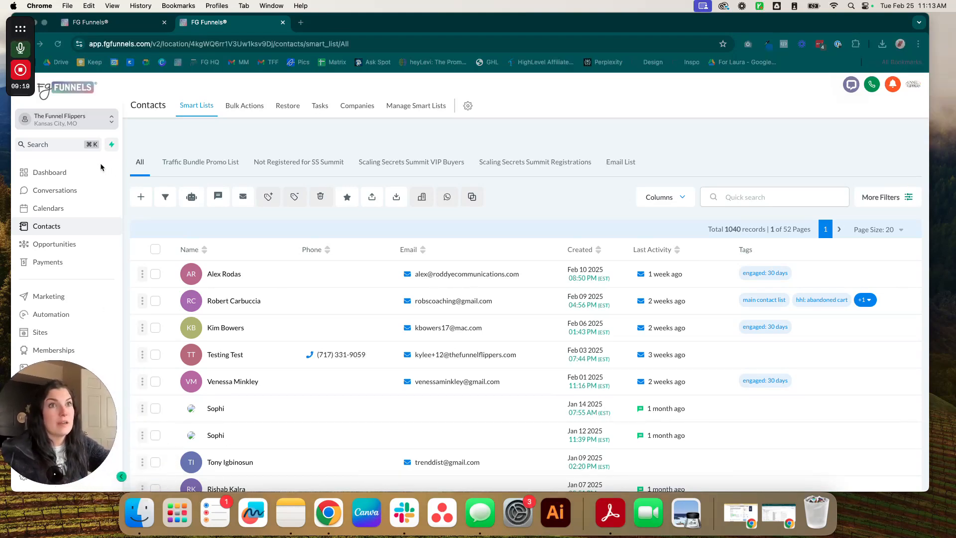
pyautogui.click(318, 142)
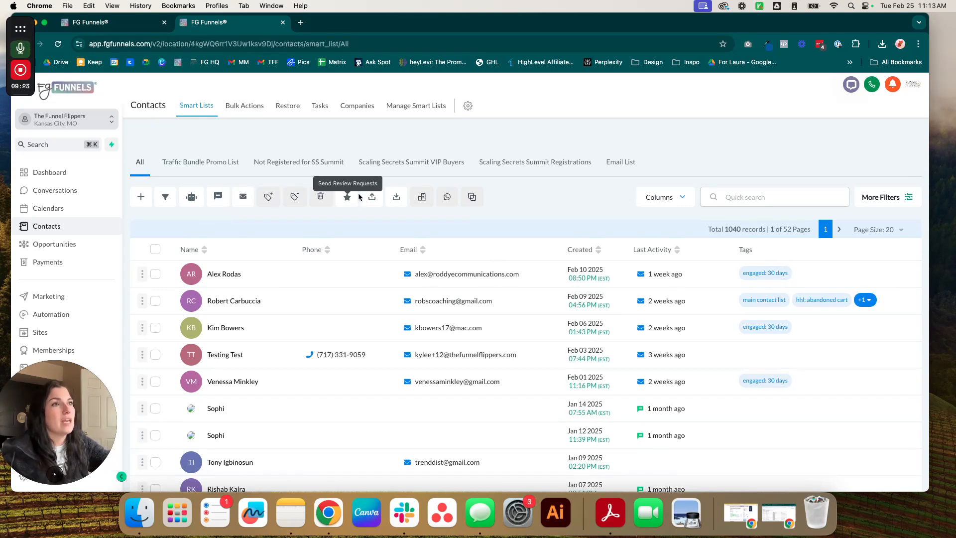
pyautogui.moveTo(29, 97)
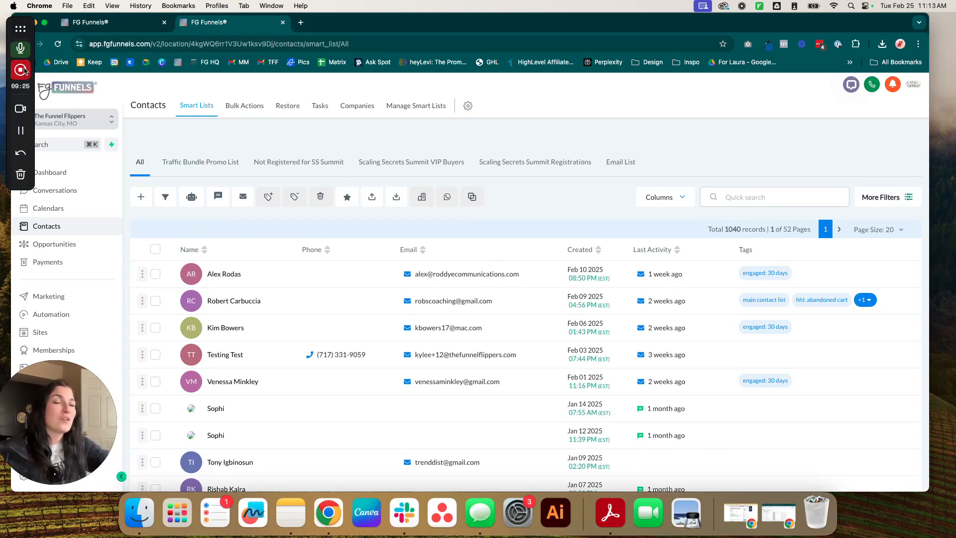